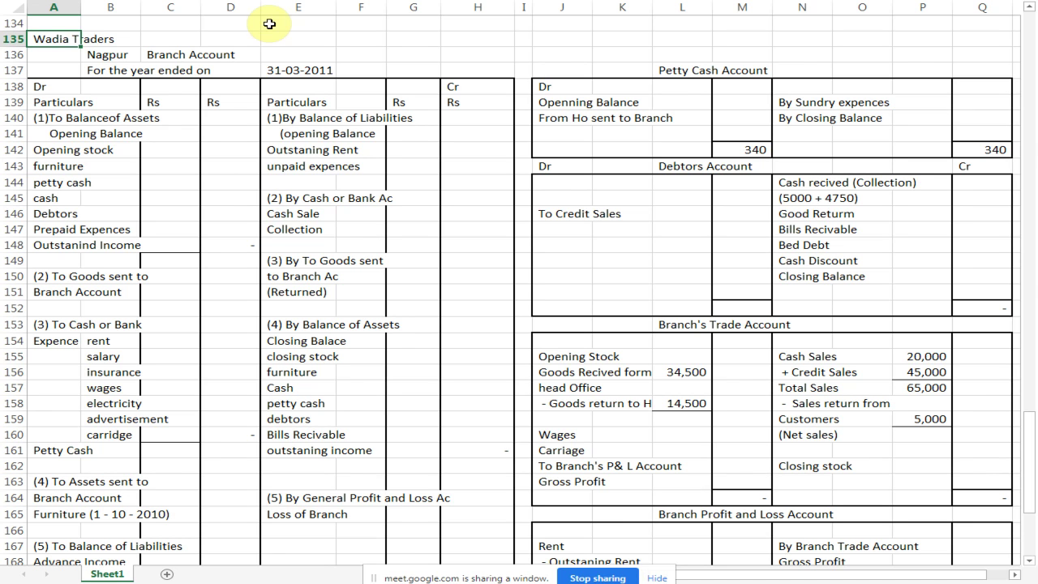
Change the account heading in A135 to "Navarang stores Ltd" and the branch name in B136 to "Ahmedabad".
{"action": "type", "text": "Navarang s"}
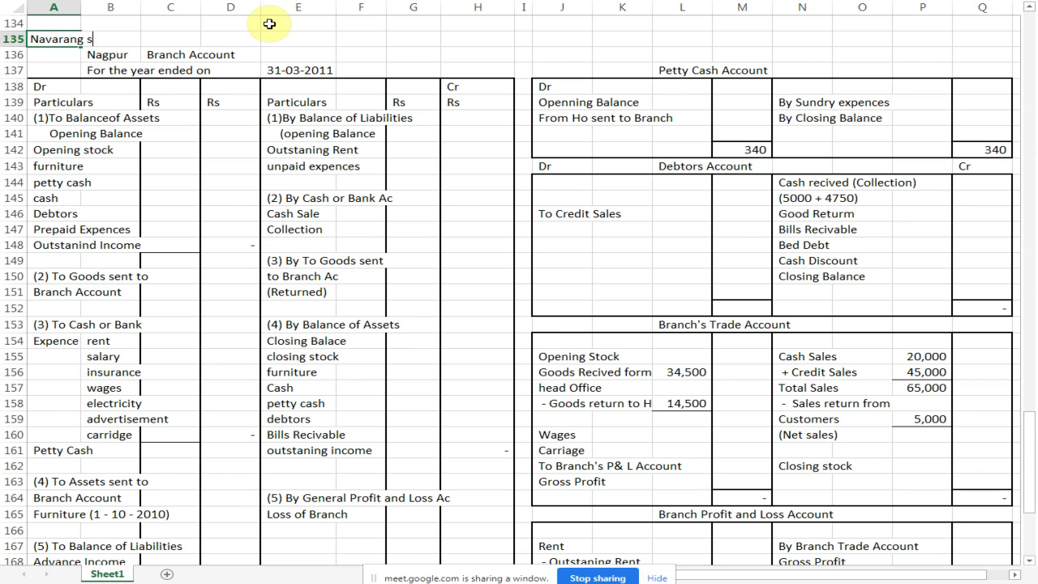
{"action": "type", "text": "tores Ltd"}
{"action": "key", "text": "Return"}
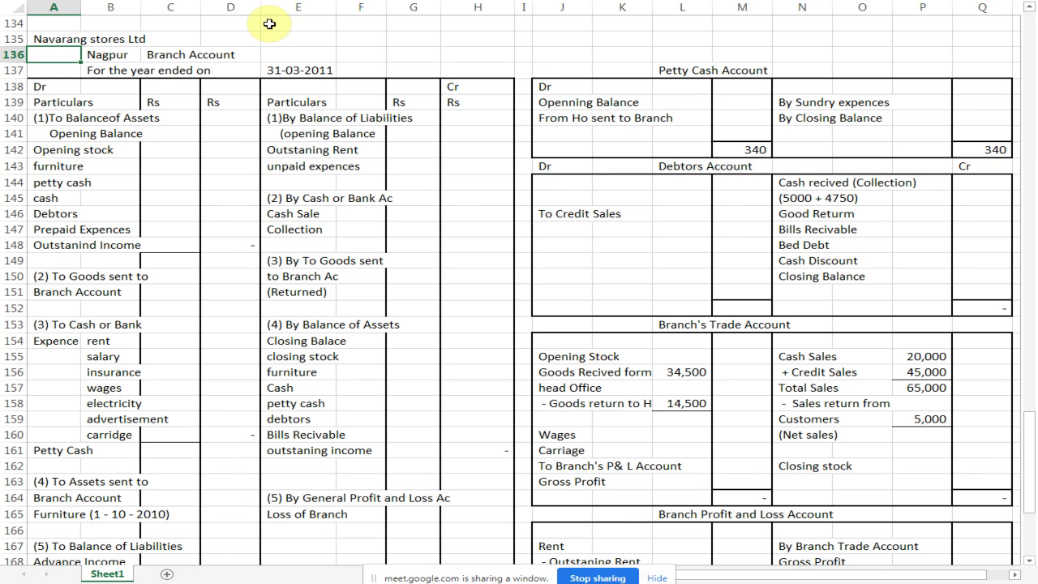
{"action": "key", "text": "Right"}
{"action": "type", "text": "Ahmedabad"}
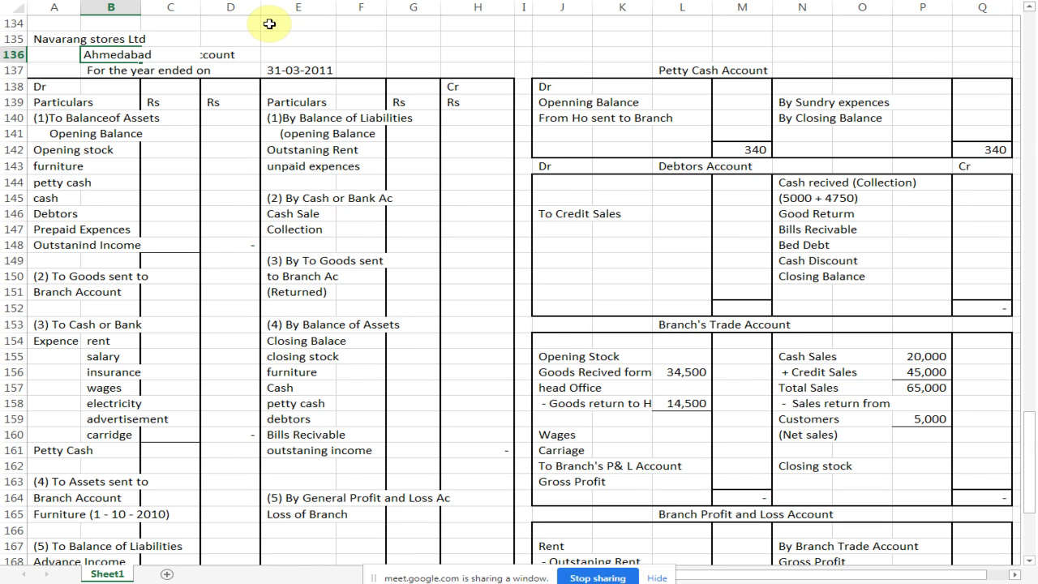
{"action": "key", "text": "Right"}
{"action": "key", "text": "Right"}
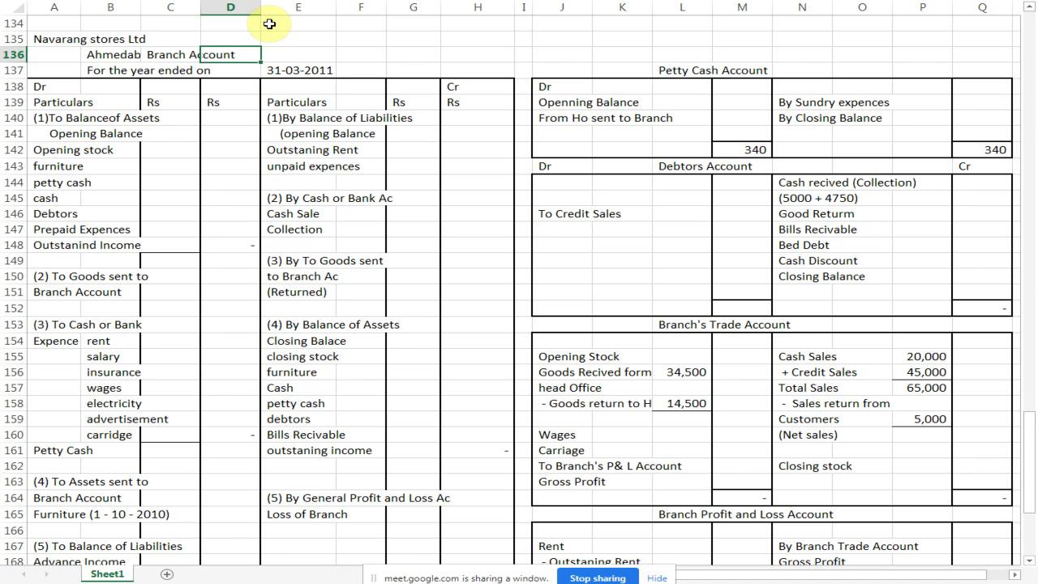
{"action": "key", "text": "Down"}
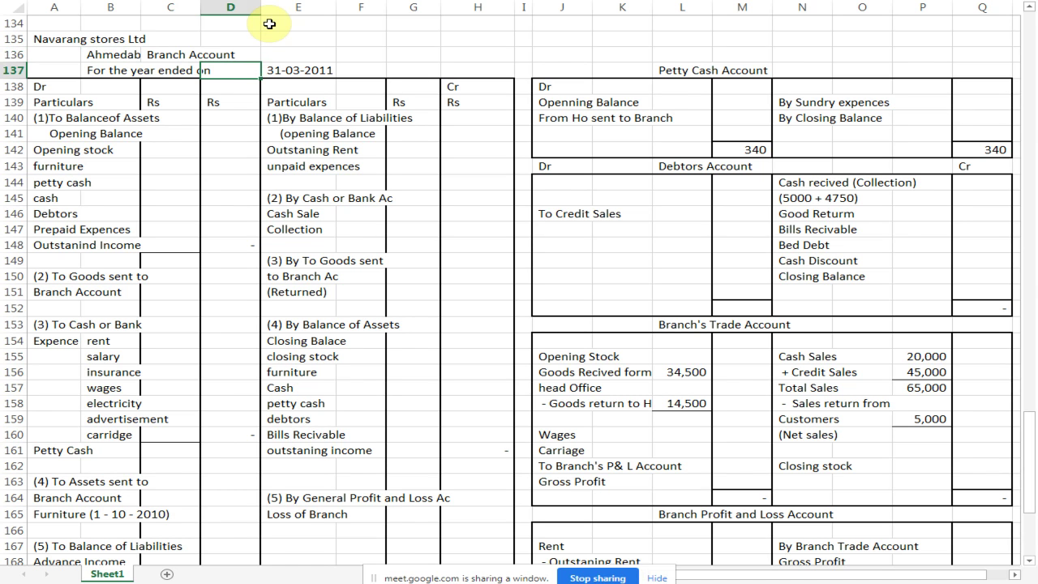
{"action": "key", "text": "Right"}
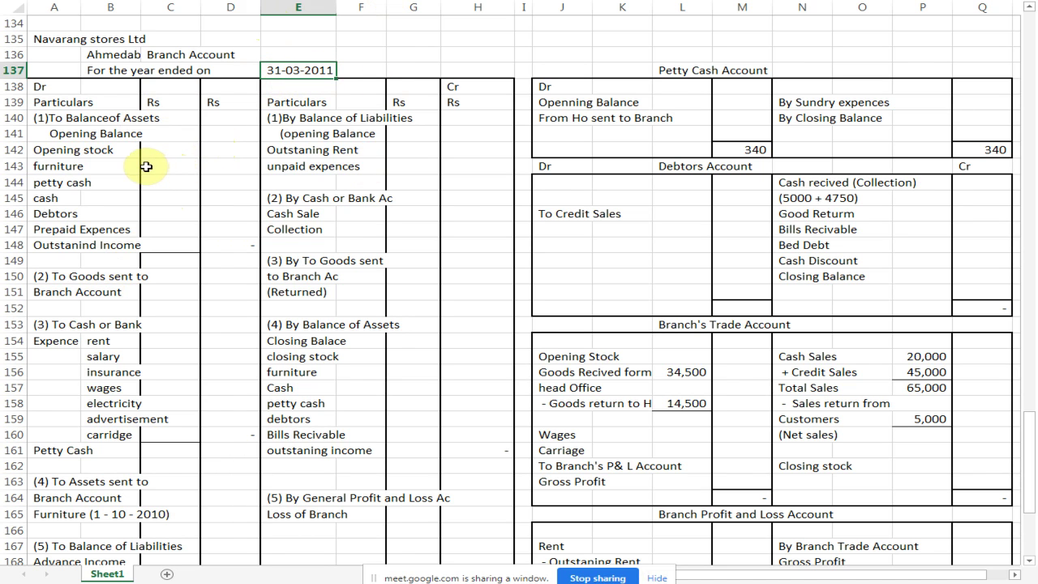
Enter 2620 as the opening debtors balance under Balance of Assets in the branch account.
{"action": "left_click", "coordinate": [165, 202]}
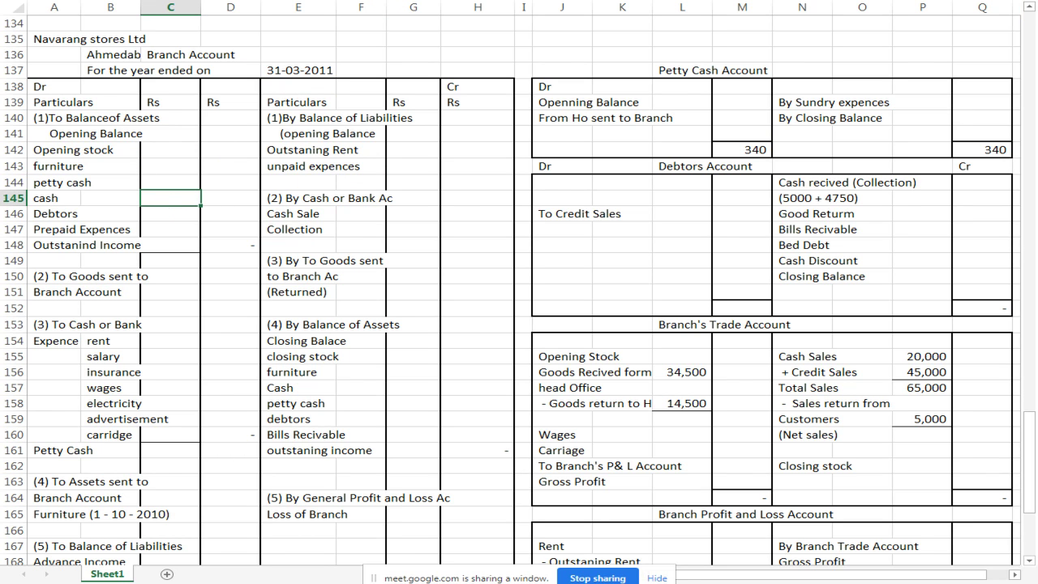
{"action": "left_click", "coordinate": [171, 214]}
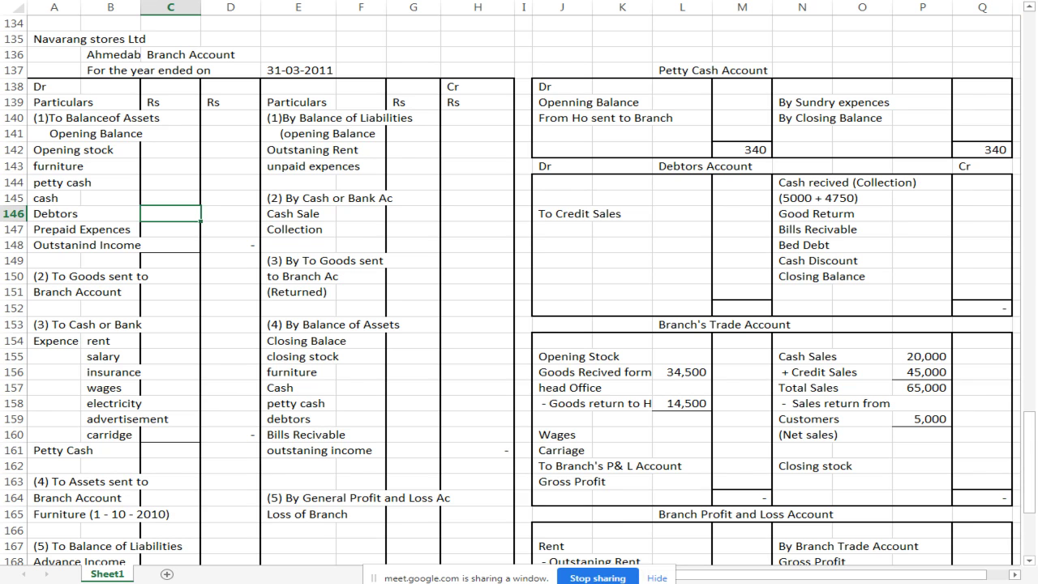
{"action": "type", "text": "2620"}
{"action": "left_click", "coordinate": [742, 181]}
{"action": "left_click", "coordinate": [589, 191]}
{"action": "type", "text": "Opening Balanc"}
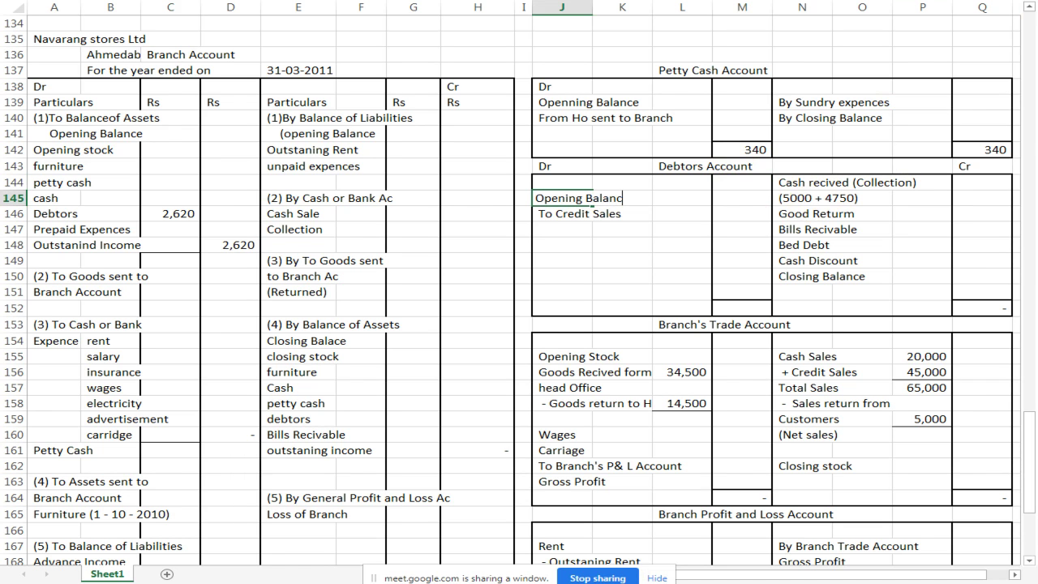
{"action": "key", "text": "BackSpace"}
{"action": "key", "text": "BackSpace"}
{"action": "key", "text": "BackSpace"}
{"action": "key", "text": "BackSpace"}
{"action": "key", "text": "BackSpace"}
{"action": "key", "text": "BackSpace"}
{"action": "key", "text": "BackSpace"}
{"action": "key", "text": "BackSpace"}
{"action": "key", "text": "BackSpace"}
{"action": "key", "text": "BackSpace"}
{"action": "key", "text": "BackSpace"}
{"action": "key", "text": "BackSpace"}
{"action": "key", "text": "BackSpace"}
{"action": "key", "text": "BackSpace"}
Add a "To Opening Balance" entry of 2620 above To Credit Sales in the Debtors Account.
{"action": "type", "text": "To C"}
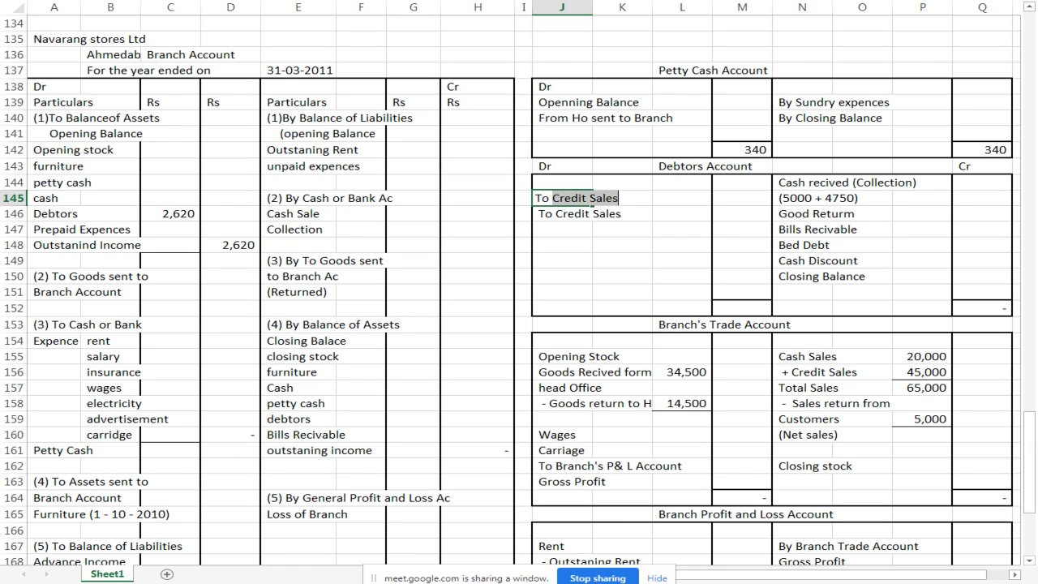
{"action": "key", "text": "BackSpace"}
{"action": "key", "text": "BackSpace"}
{"action": "type", "text": "Opening B"}
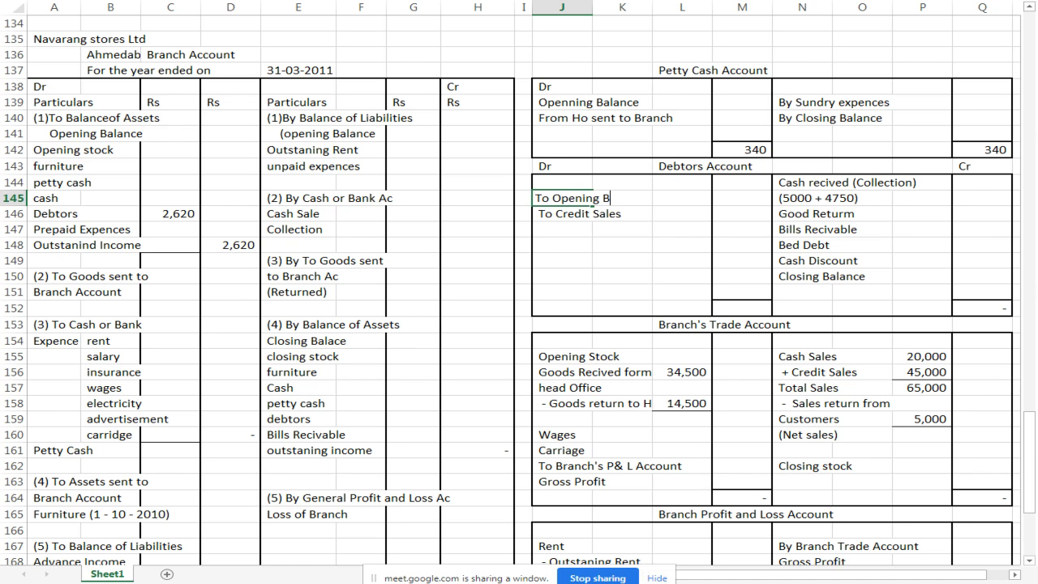
{"action": "type", "text": "alance"}
{"action": "key", "text": "Tab"}
{"action": "key", "text": "Tab"}
{"action": "key", "text": "Tab"}
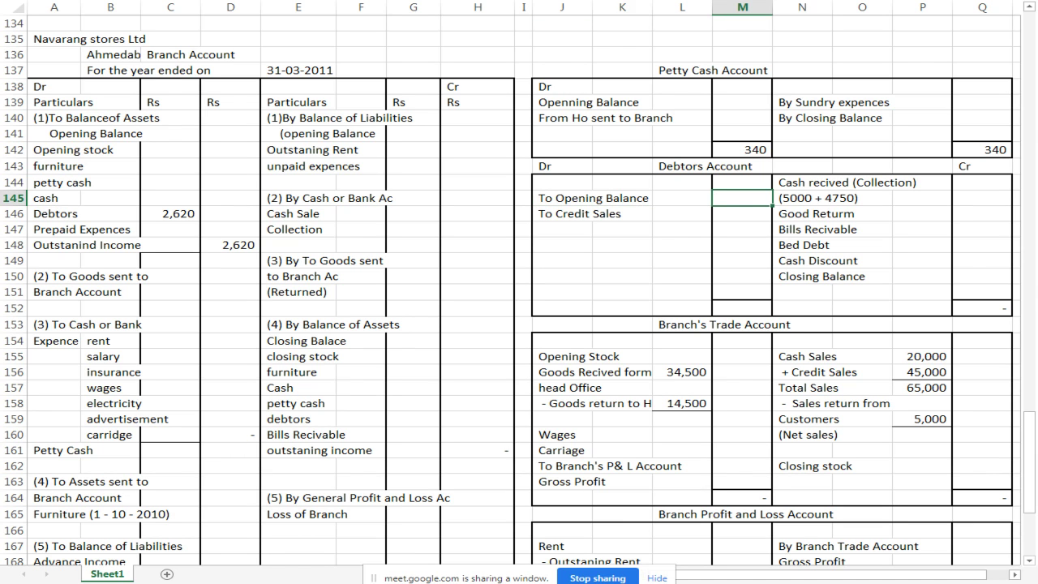
{"action": "type", "text": "2620"}
{"action": "key", "text": "Return"}
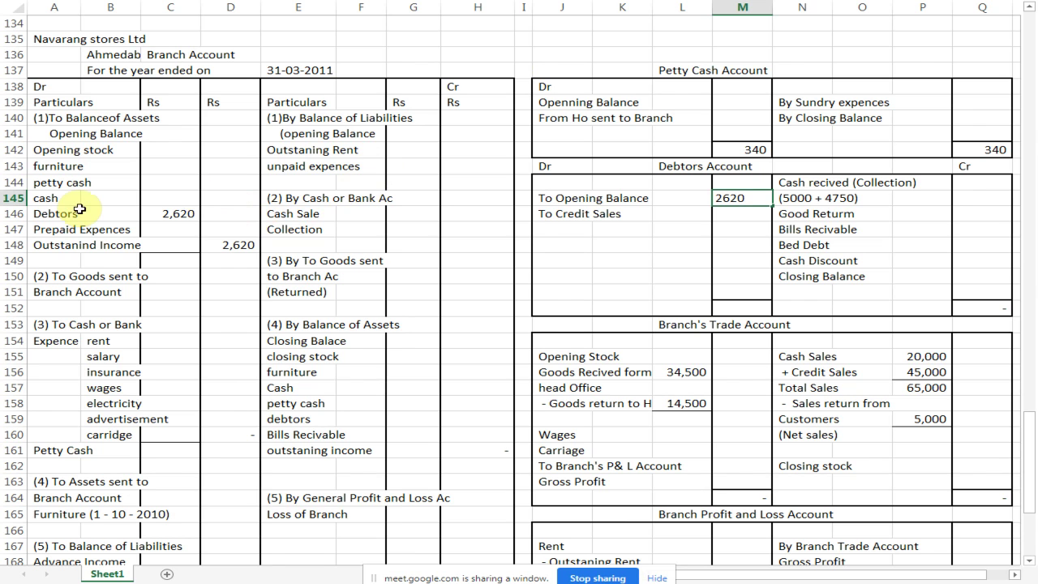
Enter 3310 as the closing debtors balance on the credit side of the branch account.
{"action": "scroll", "coordinate": [122, 365], "scroll_direction": "down", "scroll_amount": 4}
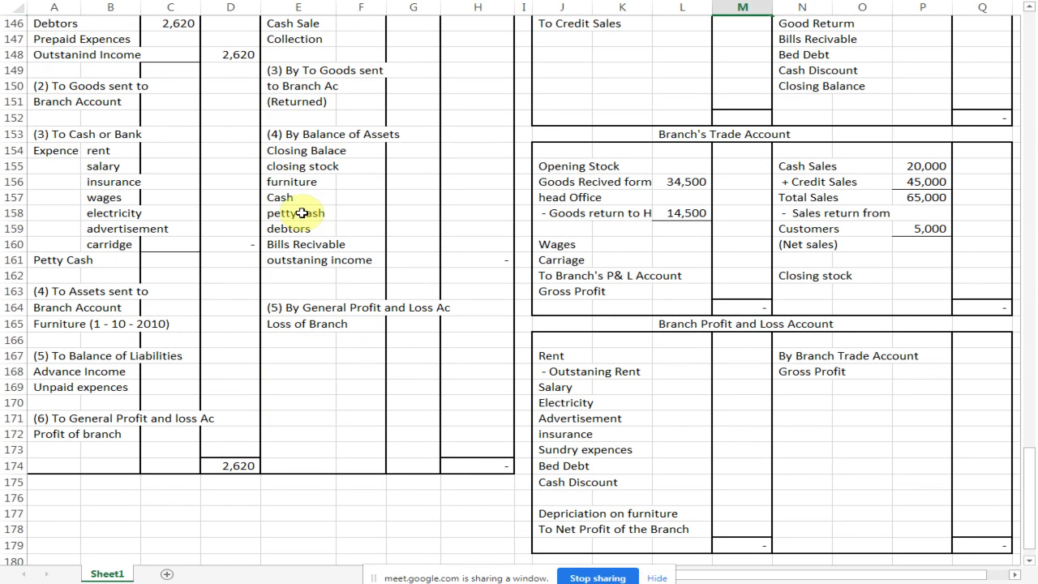
{"action": "left_click", "coordinate": [294, 228]}
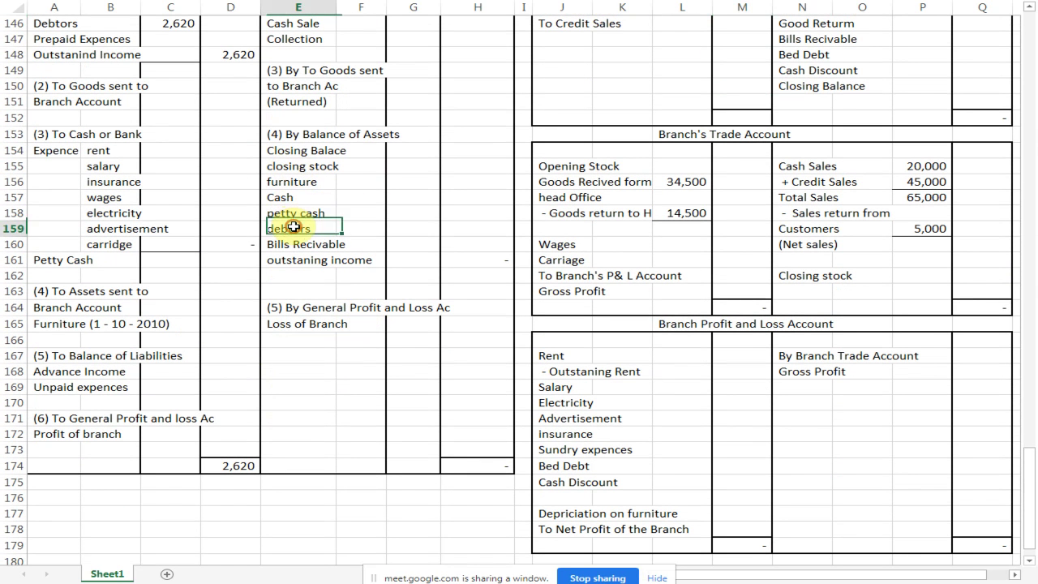
{"action": "left_click", "coordinate": [405, 227]}
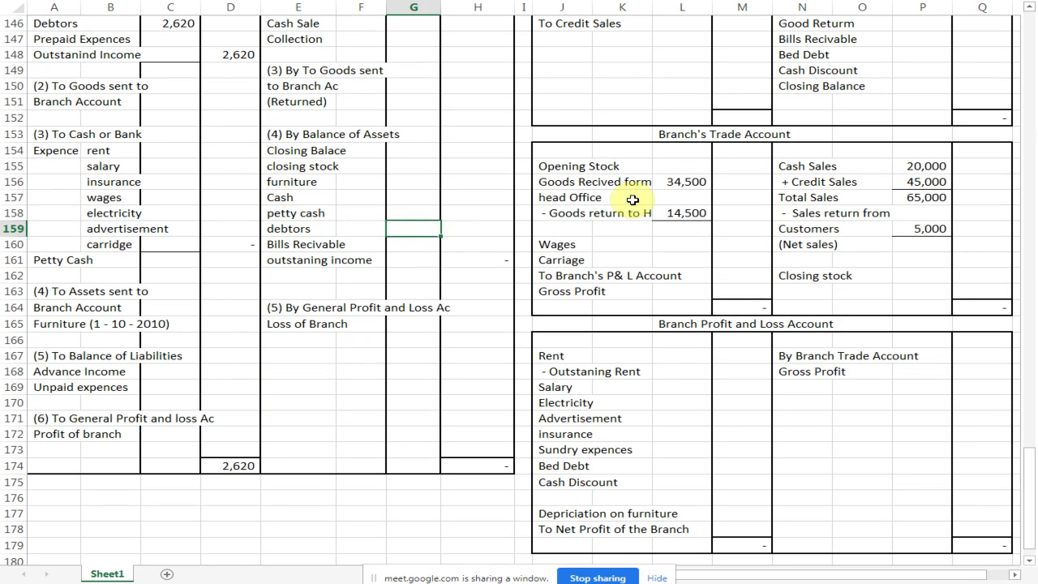
{"action": "type", "text": "3310"}
{"action": "key", "text": "Return"}
Relabel the Debtors Account's closing balance as "By Closing Balance" and enter 3310 as its amount.
{"action": "scroll", "coordinate": [632, 200], "scroll_direction": "up", "scroll_amount": 4}
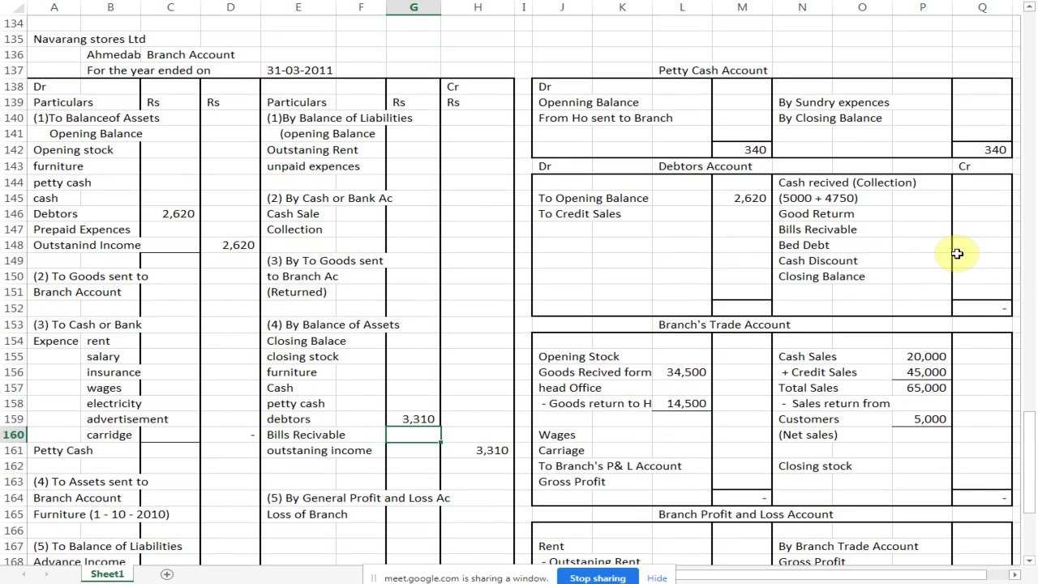
{"action": "left_click", "coordinate": [780, 276]}
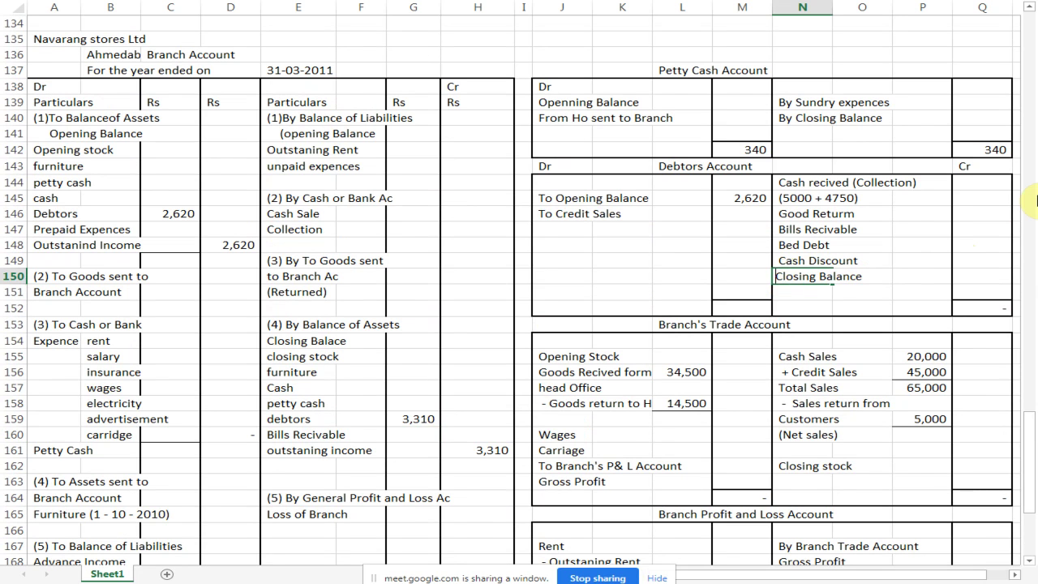
{"action": "type", "text": "By"}
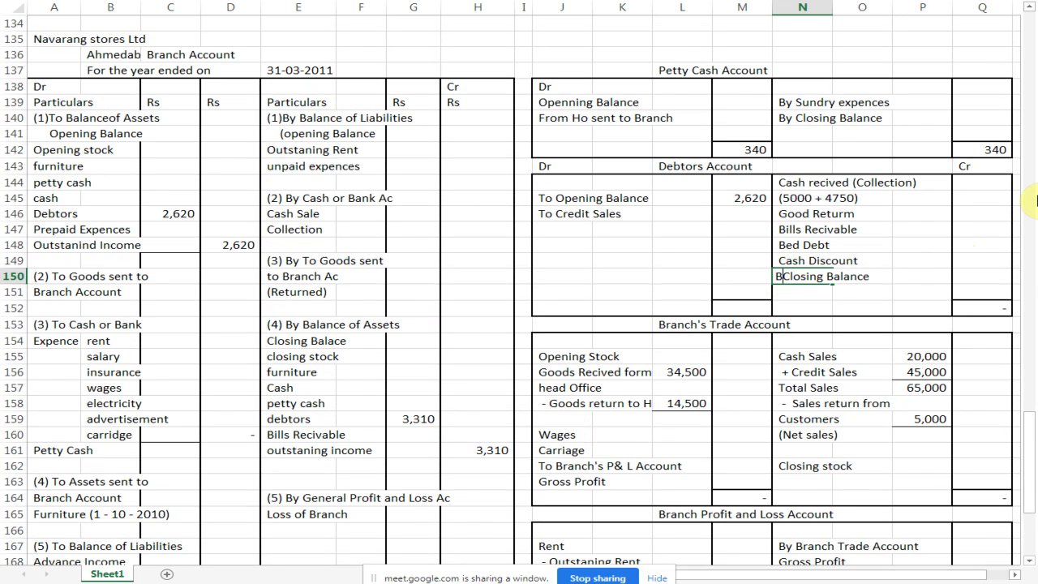
{"action": "key", "text": "Tab"}
{"action": "key", "text": "Tab"}
{"action": "key", "text": "Tab"}
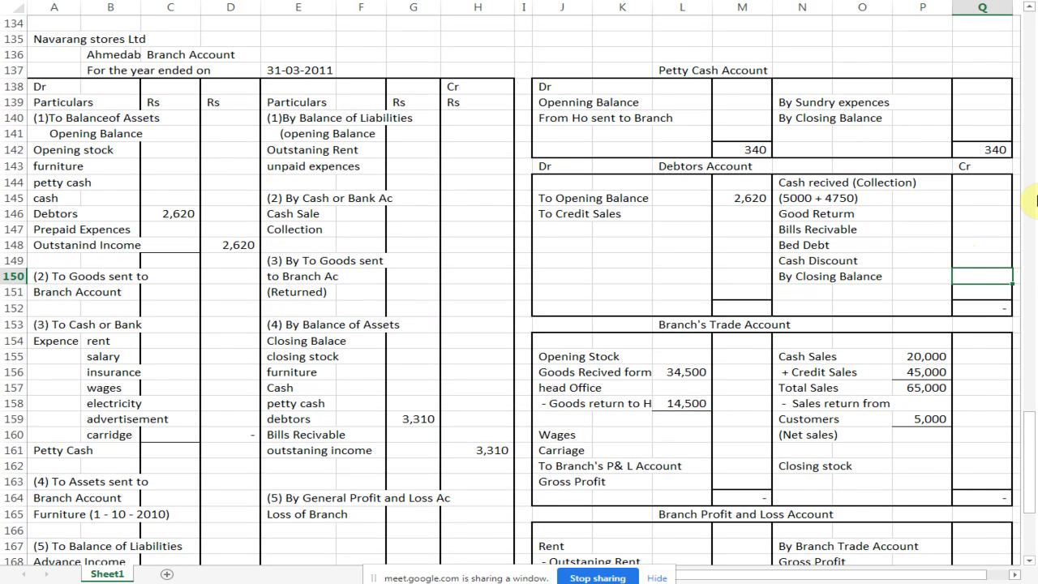
{"action": "type", "text": "3310"}
{"action": "key", "text": "Return"}
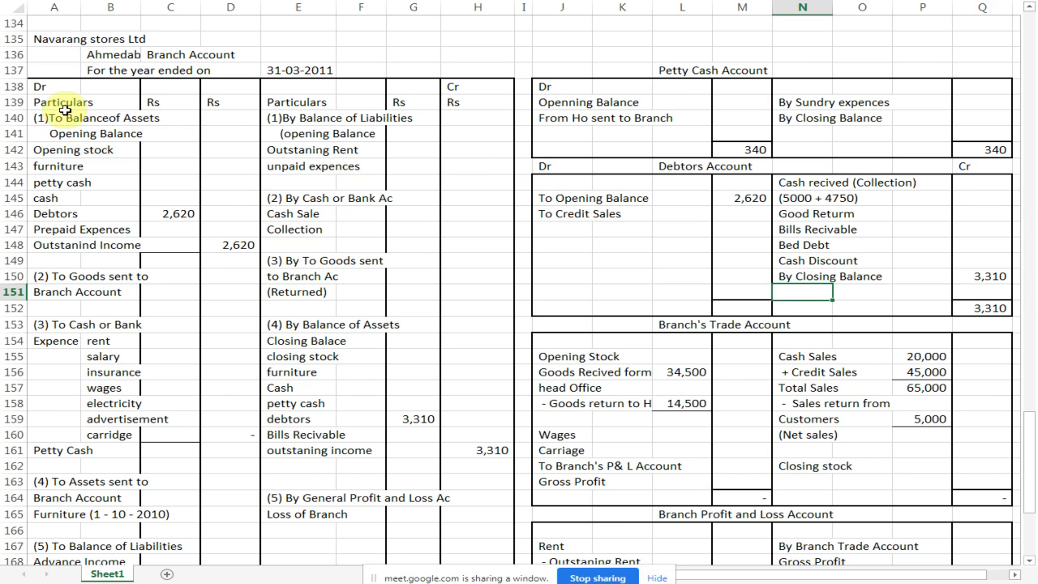
Enter 1500 as the opening stock on the debit side of the branch account.
{"action": "left_click", "coordinate": [161, 150]}
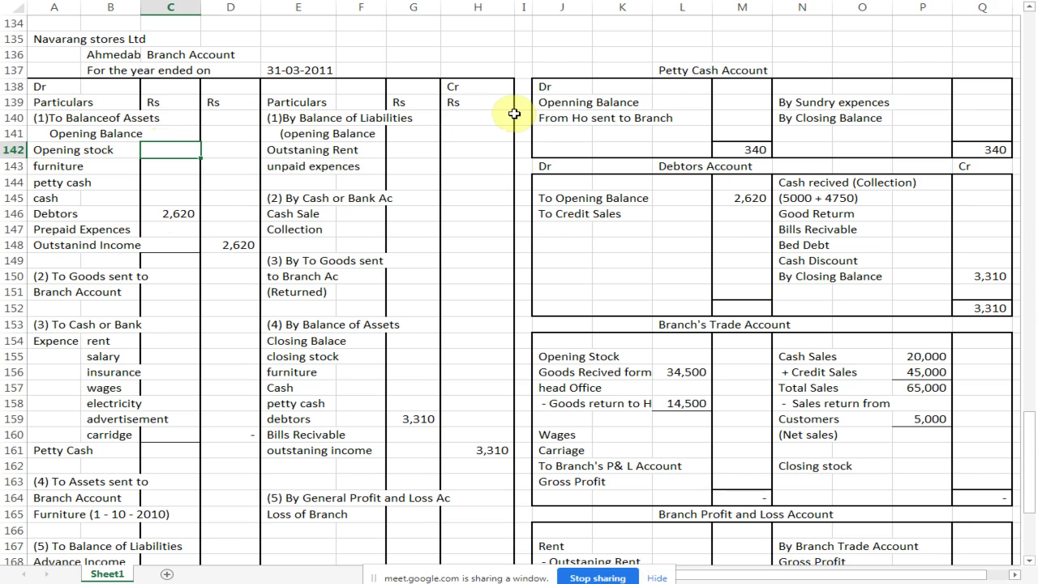
{"action": "type", "text": "1500"}
{"action": "key", "text": "Tab"}
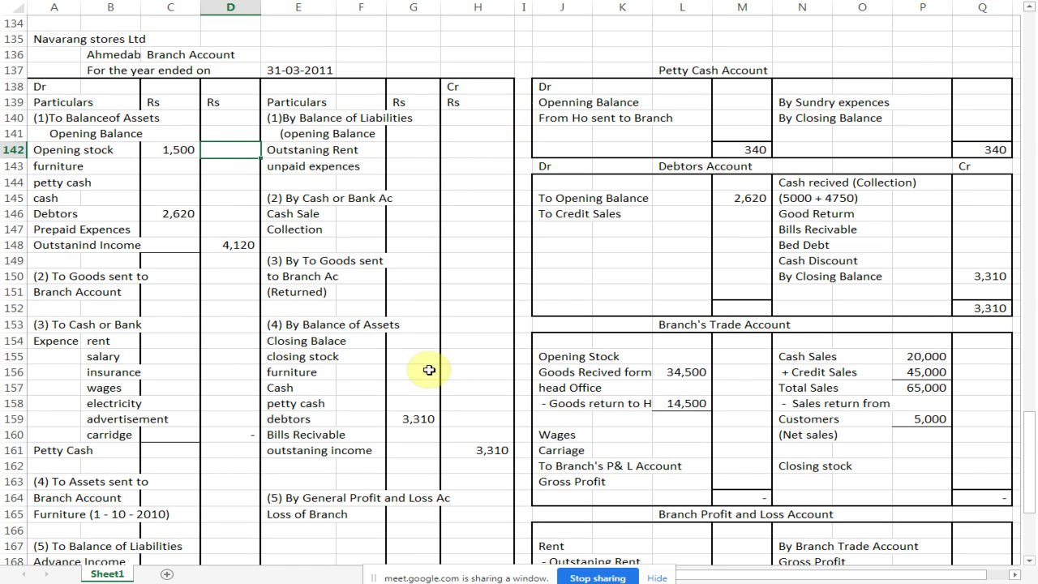
Clear the old amounts for goods received from head office and goods returned in the Branch's Trade Account.
{"action": "left_click", "coordinate": [688, 373]}
{"action": "key", "text": "shift+Down"}
{"action": "key", "text": "shift+Down"}
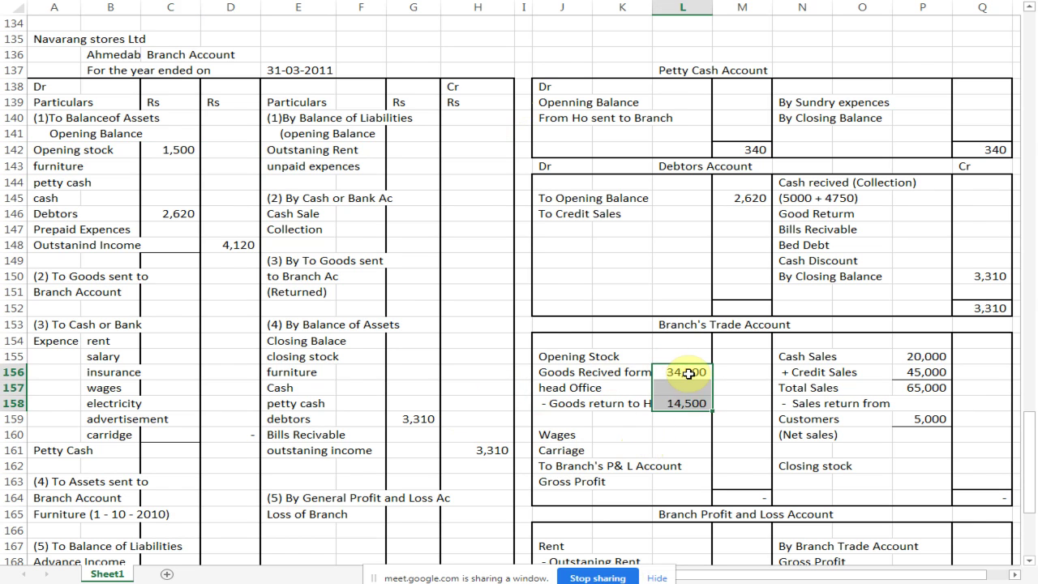
{"action": "key", "text": "Delete"}
Enter 1500 as the opening stock in the Branch's Trade Account and clear its old sales and sales return amounts.
{"action": "key", "text": "Right"}
{"action": "key", "text": "Right"}
{"action": "key", "text": "Right"}
{"action": "key", "text": "Right"}
{"action": "key", "text": "Left"}
{"action": "key", "text": "Left"}
{"action": "key", "text": "Left"}
{"action": "key", "text": "Up"}
{"action": "key", "text": "Right"}
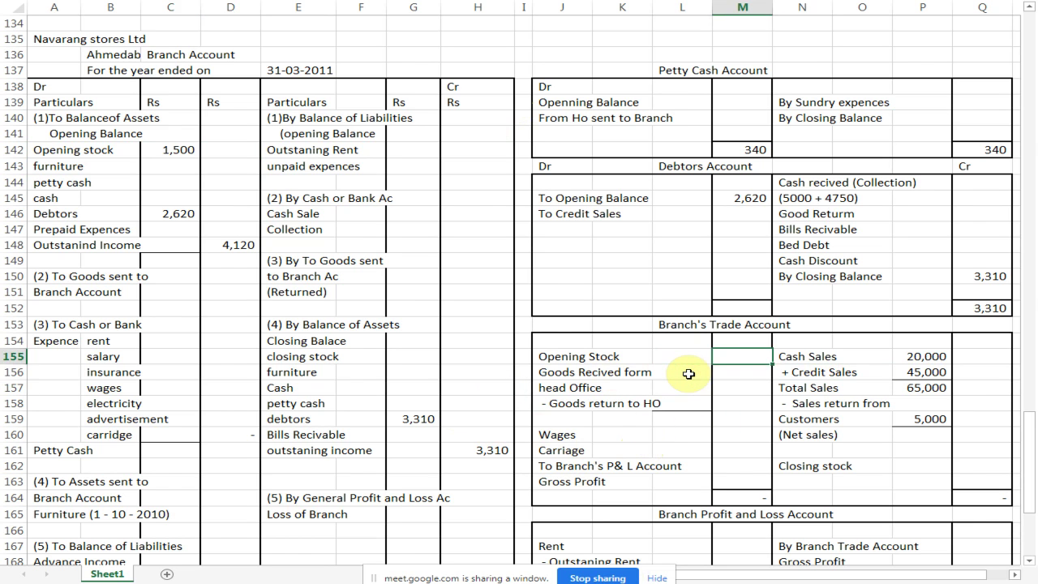
{"action": "type", "text": "1500"}
{"action": "left_click_drag", "start_coordinate": [934, 357], "coordinate": [938, 418]}
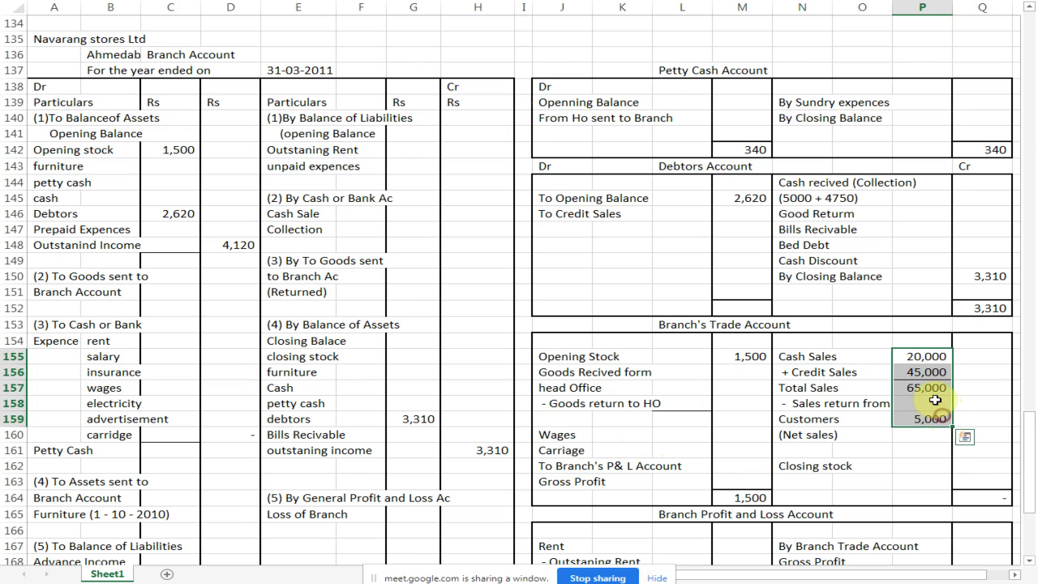
{"action": "key", "text": "Delete"}
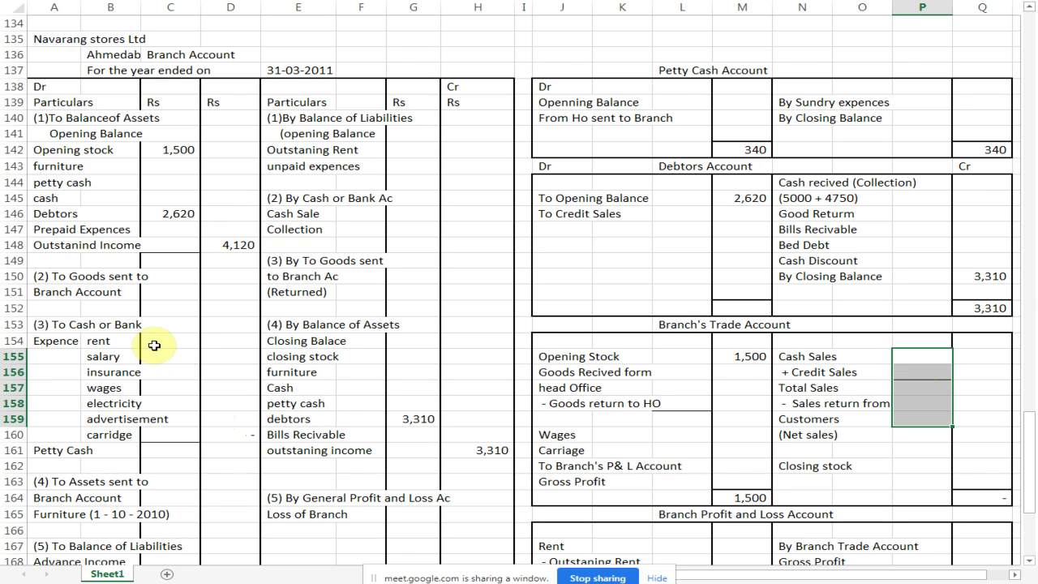
Enter 5080 in D151 for goods sent to the branch account.
{"action": "scroll", "coordinate": [192, 453], "scroll_direction": "down", "scroll_amount": 1}
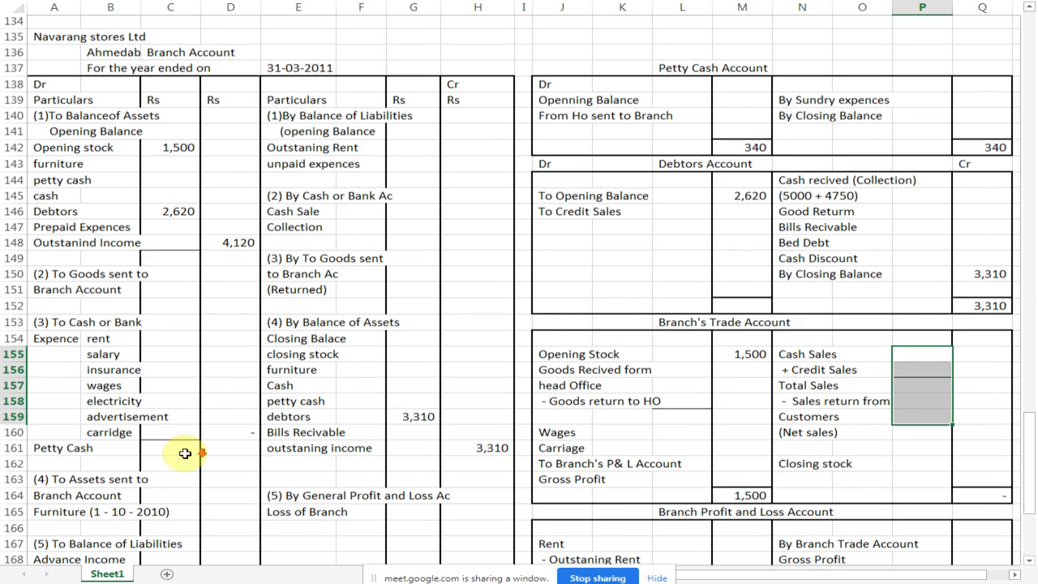
{"action": "scroll", "coordinate": [192, 453], "scroll_direction": "down", "scroll_amount": 1}
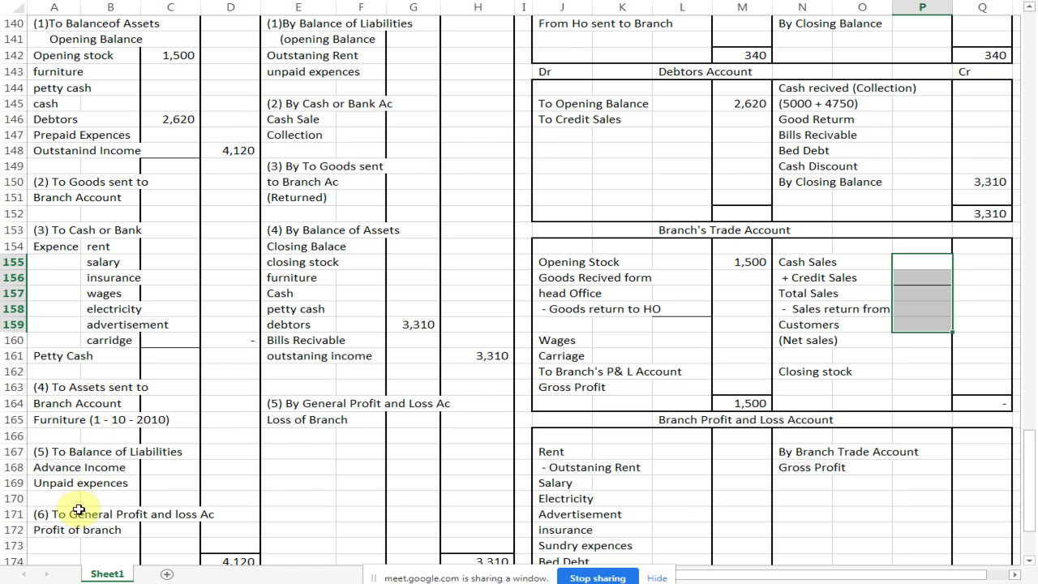
{"action": "left_click", "coordinate": [120, 186]}
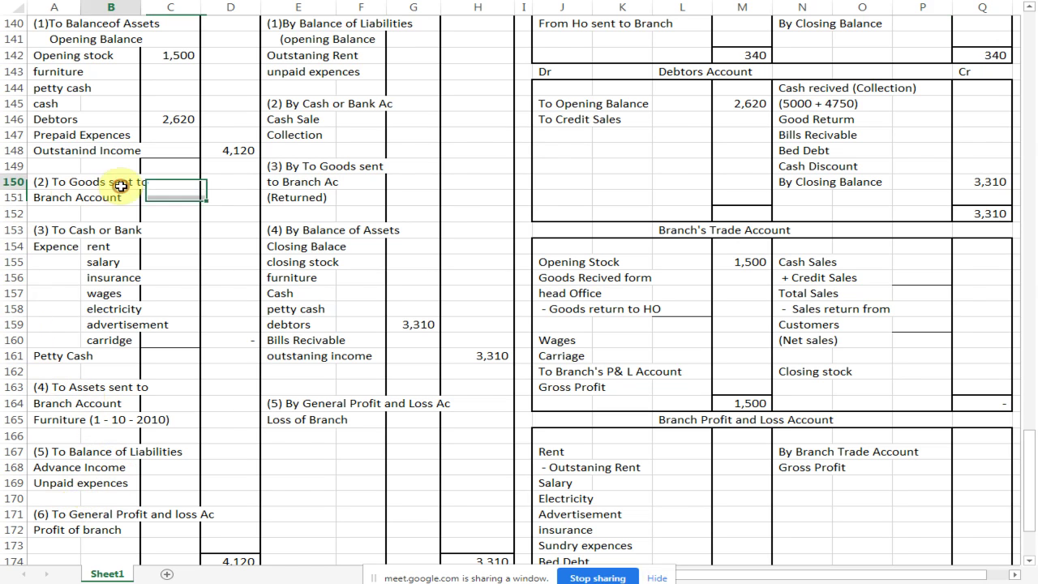
{"action": "left_click", "coordinate": [191, 198]}
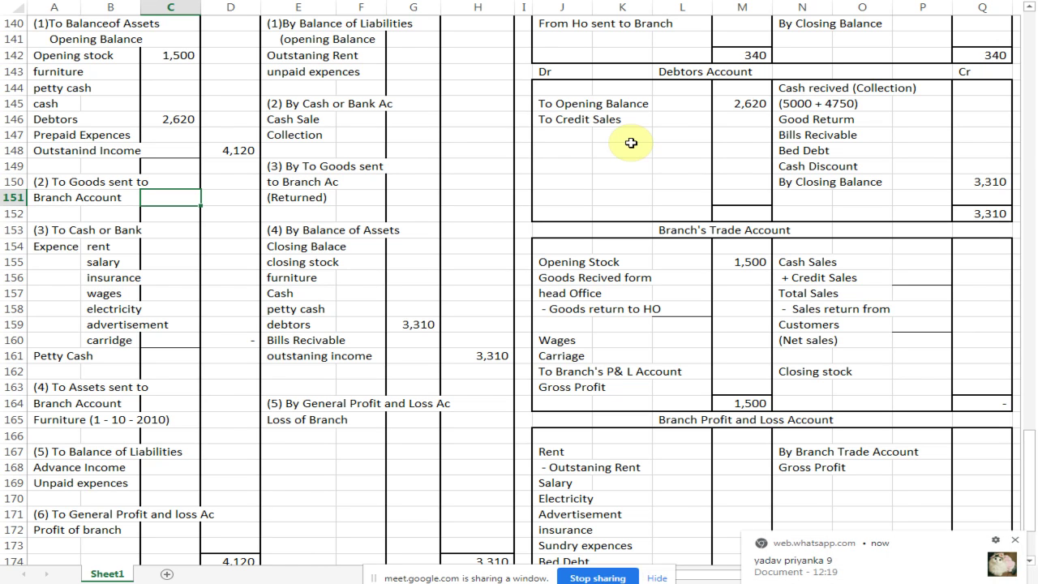
{"action": "key", "text": "Right"}
{"action": "type", "text": "5080"}
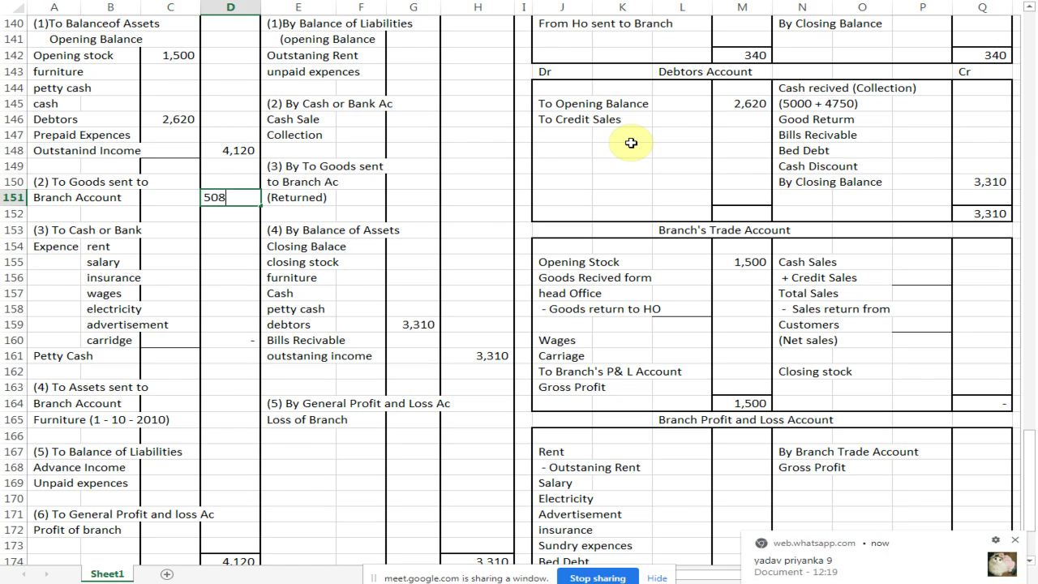
Enter 5080 as goods received from head office in the Branch's Trade Account.
{"action": "left_click", "coordinate": [686, 278]}
{"action": "type", "text": "5080"}
{"action": "key", "text": "Return"}
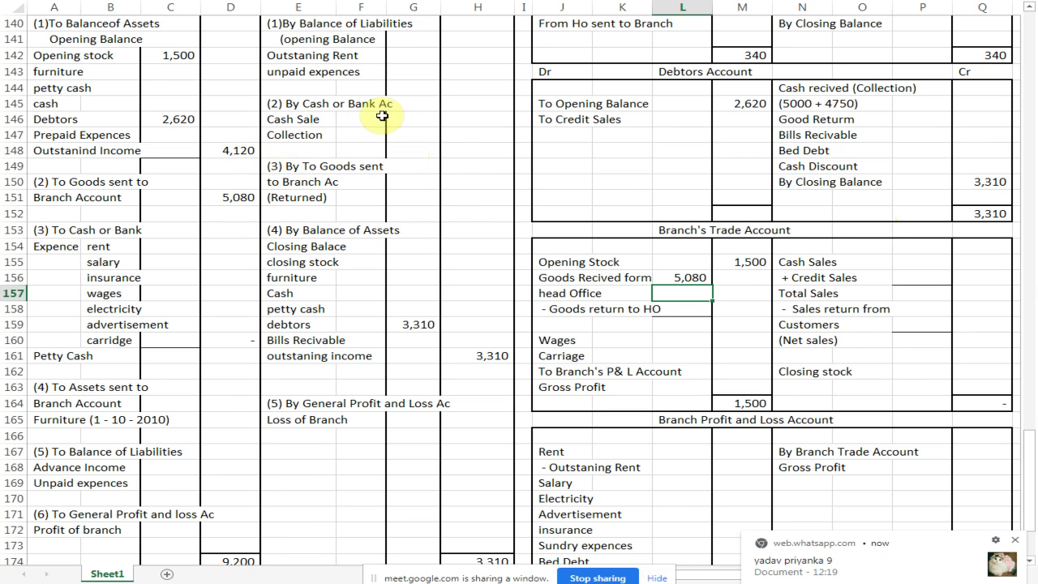
Enter 70 in G150 for goods returned on the credit side of the branch account.
{"action": "left_click", "coordinate": [408, 179]}
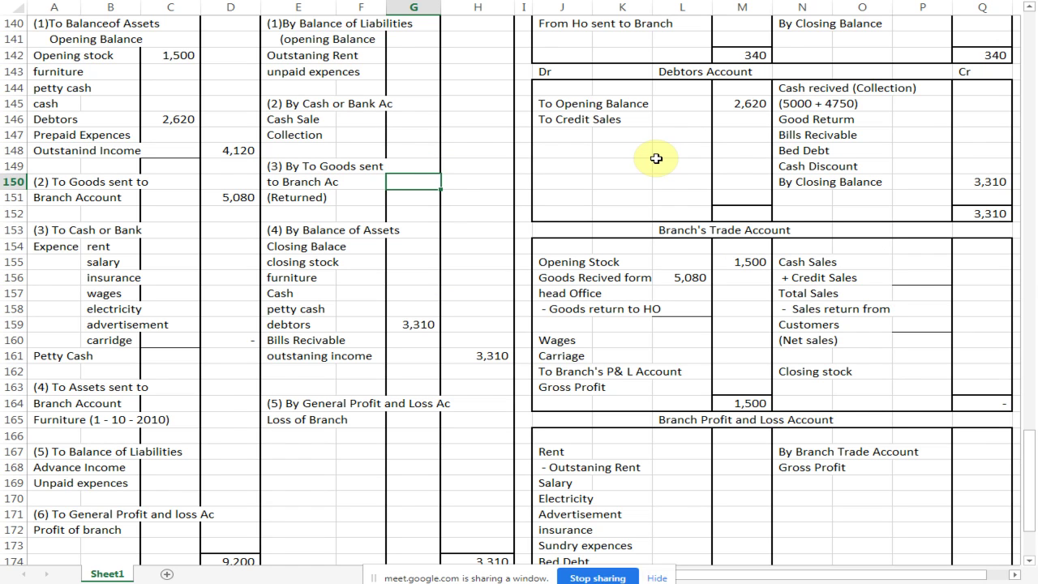
{"action": "type", "text": "70"}
{"action": "key", "text": "Tab"}
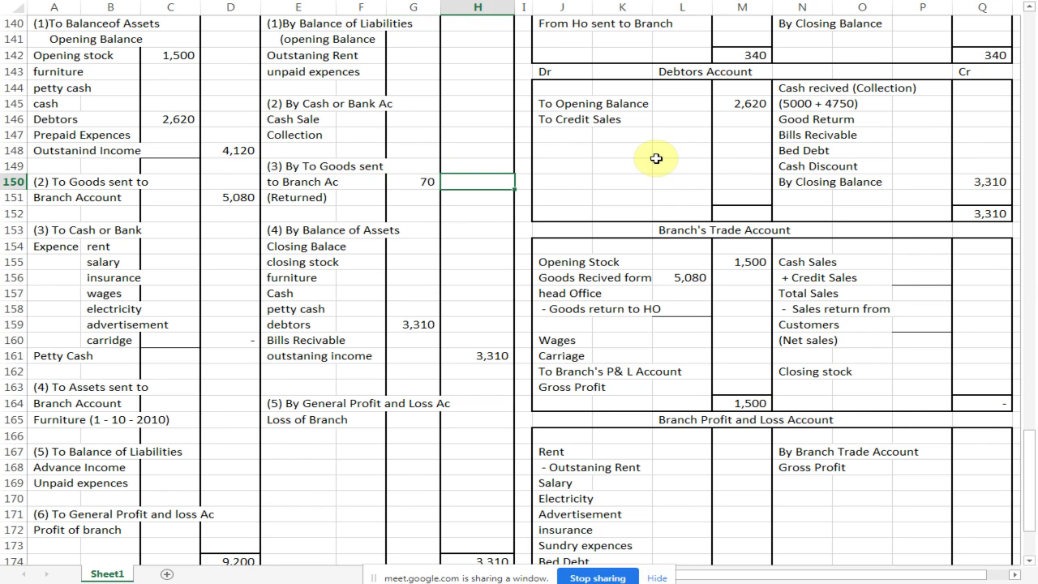
Enter 70 as goods returned to head office and 5,010 as net goods received in the Branch's Trade Account.
{"action": "left_click", "coordinate": [690, 311]}
{"action": "type", "text": "70"}
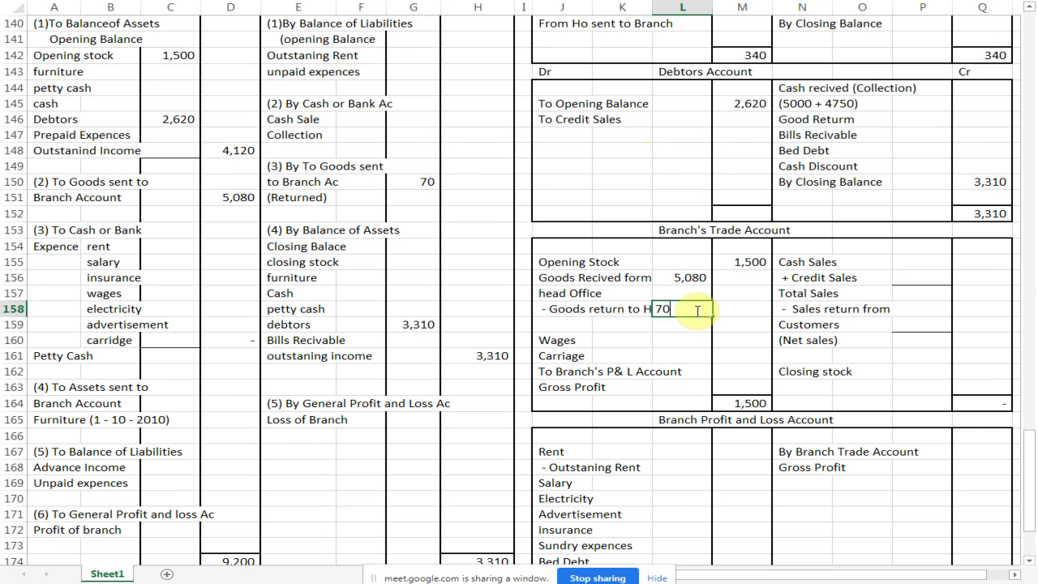
{"action": "key", "text": "Tab"}
{"action": "key", "text": "Tab"}
{"action": "key", "text": "Left"}
{"action": "type", "text": "5,010"}
{"action": "key", "text": "Return"}
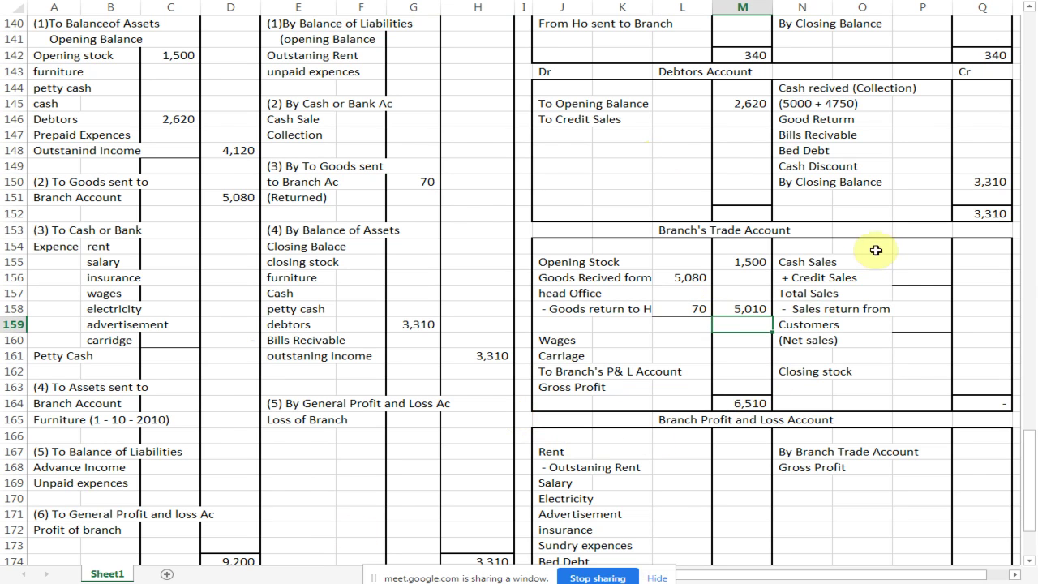
Enter 9,350 as total sales on the credit side of the Branch's Trade Account.
{"action": "left_click_drag", "start_coordinate": [919, 263], "coordinate": [931, 333]}
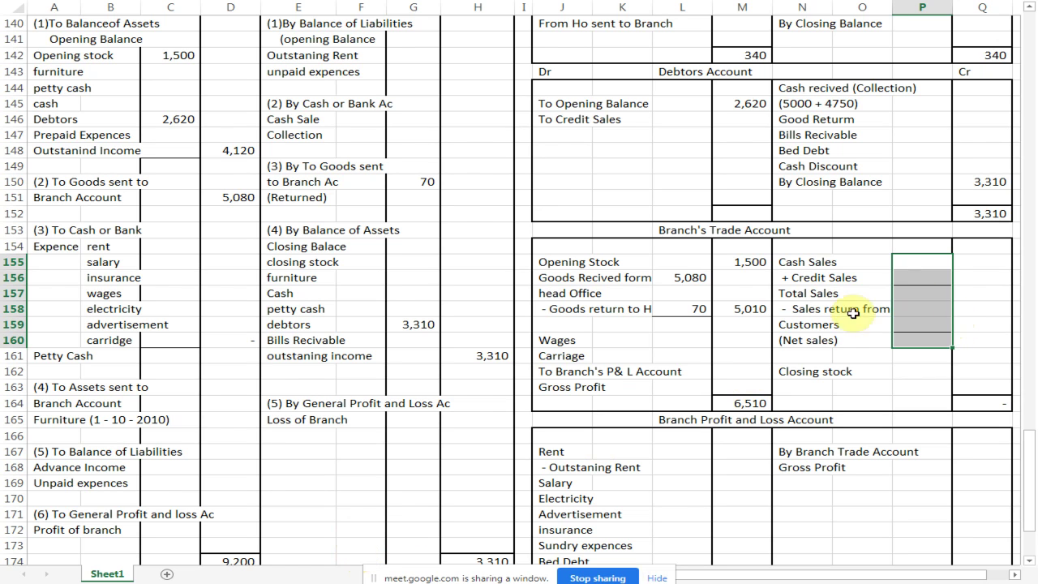
{"action": "left_click", "coordinate": [831, 339]}
{"action": "left_click", "coordinate": [917, 293]}
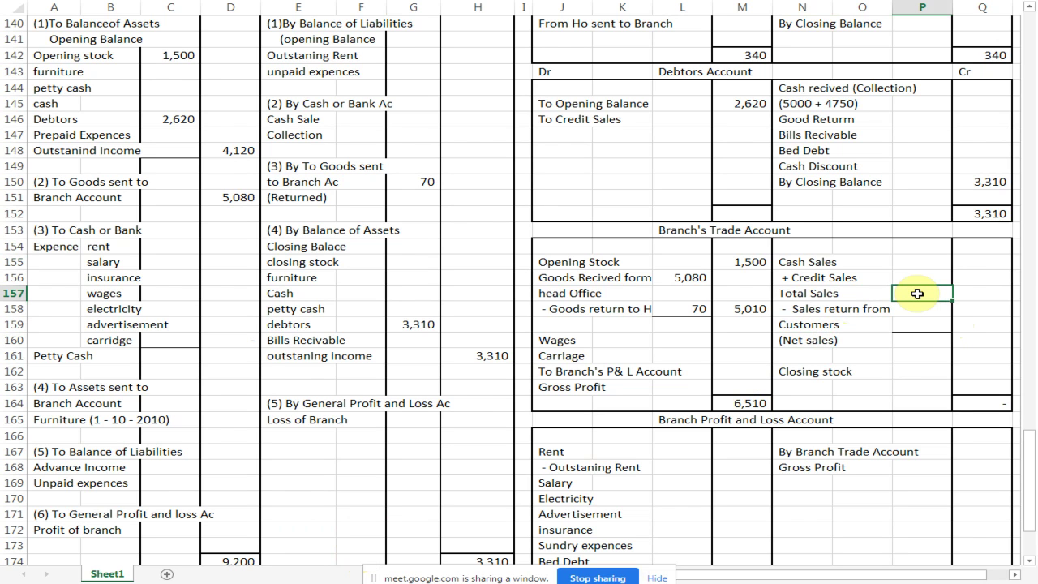
{"action": "type", "text": "9,"}
{"action": "type", "text": "3"}
{"action": "type", "text": "50"}
{"action": "key", "text": "Return"}
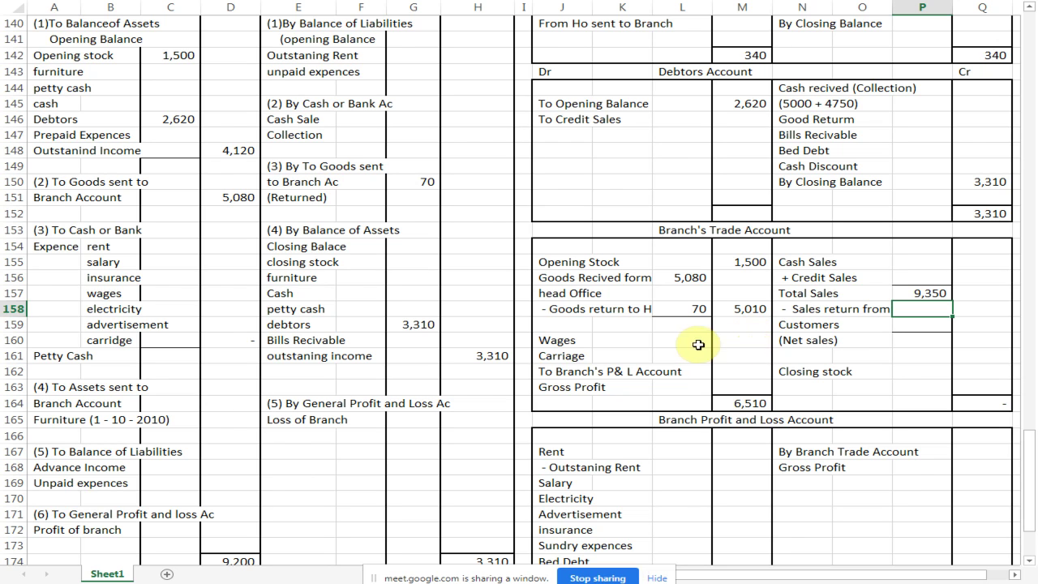
{"action": "left_click", "coordinate": [920, 292]}
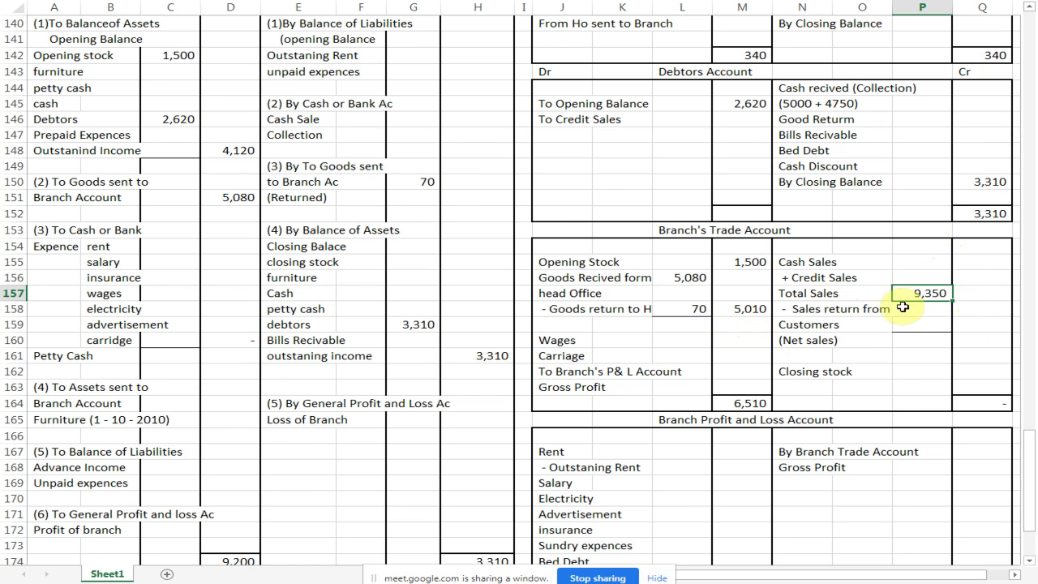
{"action": "left_click", "coordinate": [921, 262]}
{"action": "left_click", "coordinate": [922, 277]}
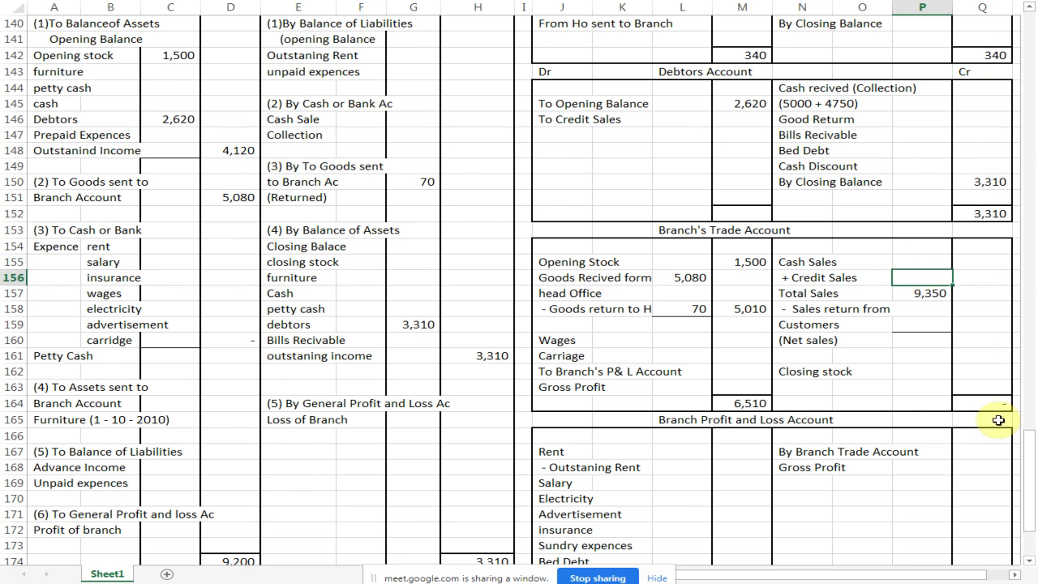
{"action": "left_click", "coordinate": [916, 262]}
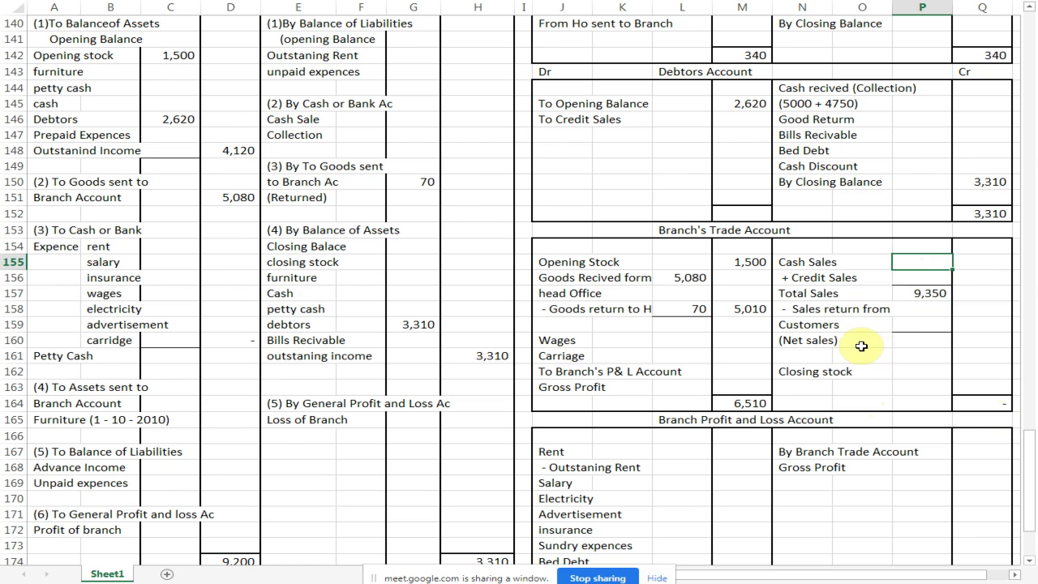
{"action": "left_click", "coordinate": [904, 278]}
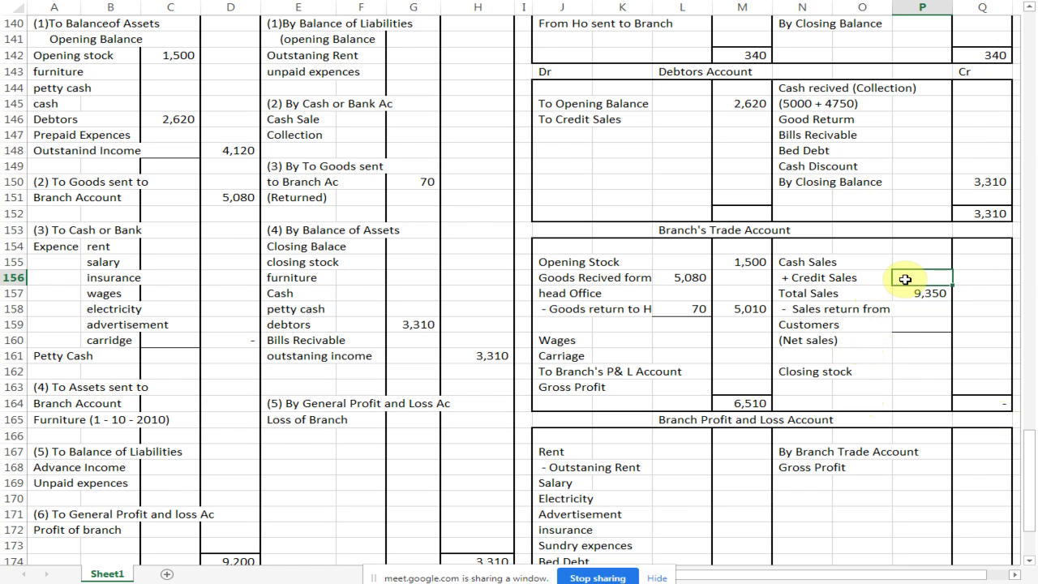
{"action": "left_click", "coordinate": [897, 263]}
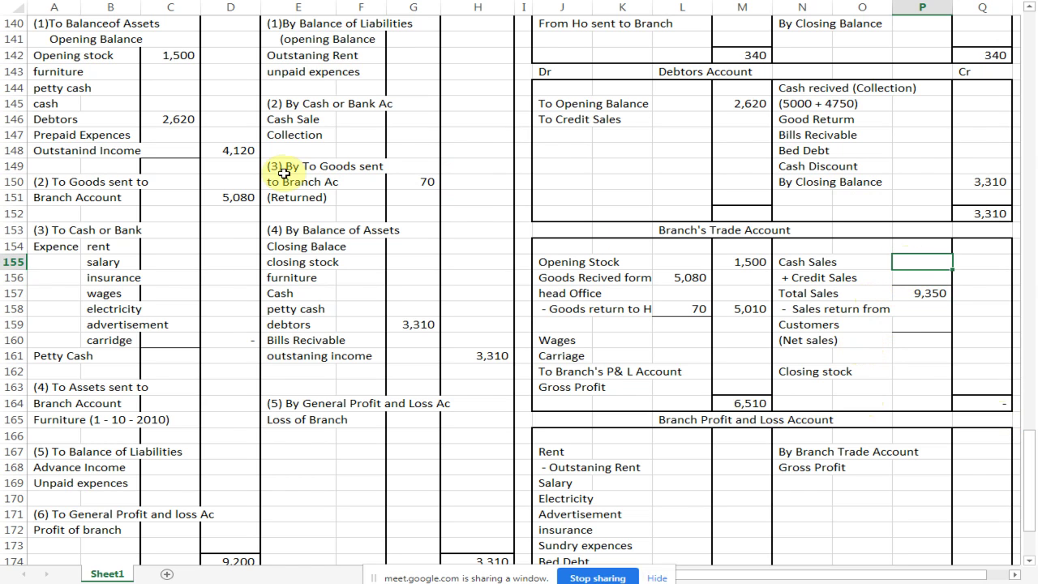
{"action": "left_click", "coordinate": [314, 130]}
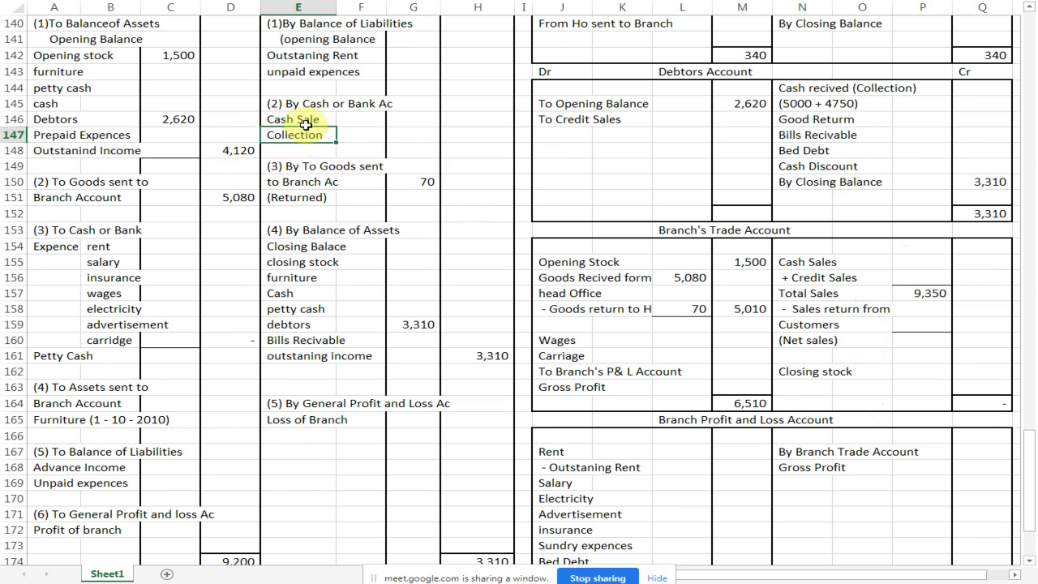
{"action": "left_click", "coordinate": [306, 119]}
{"action": "left_click", "coordinate": [410, 120]}
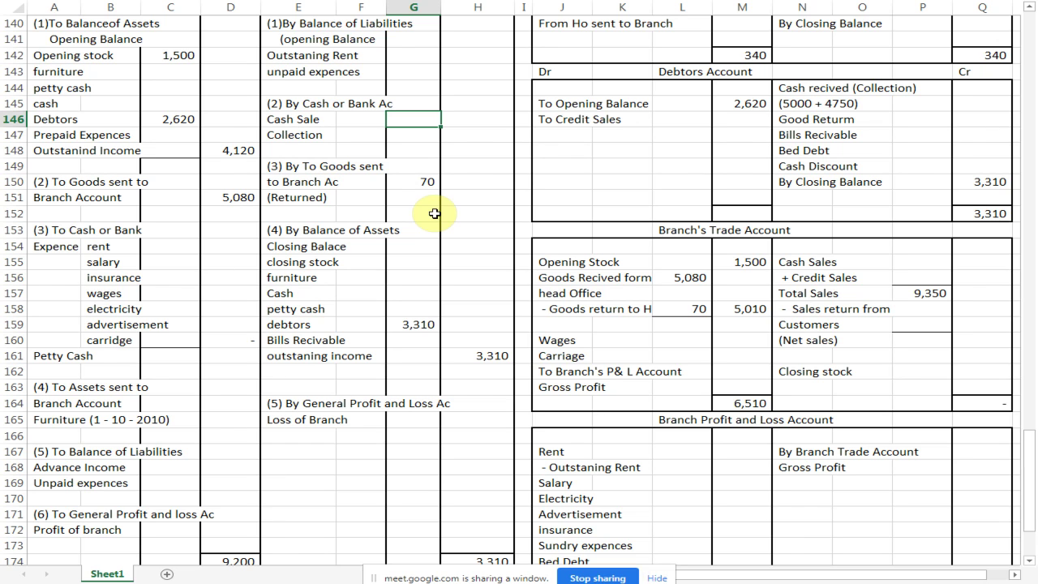
{"action": "double_click", "coordinate": [801, 166]}
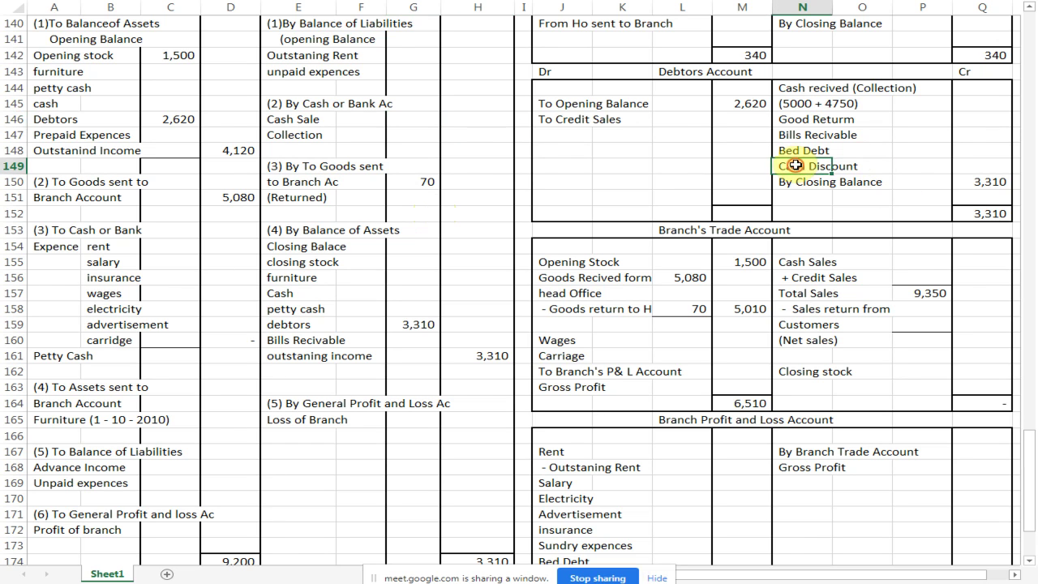
{"action": "key", "text": "Right"}
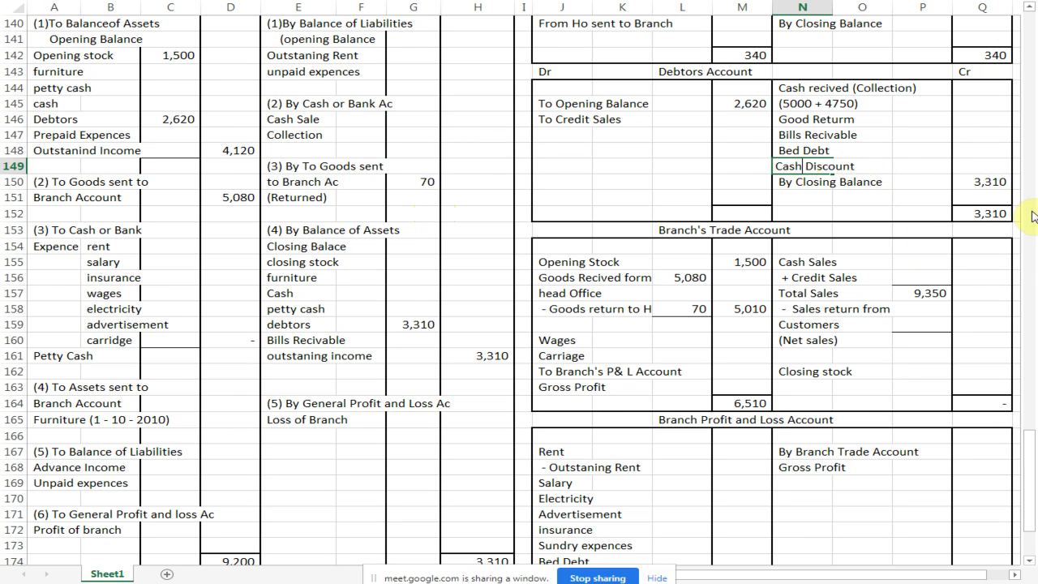
{"action": "key", "text": "End"}
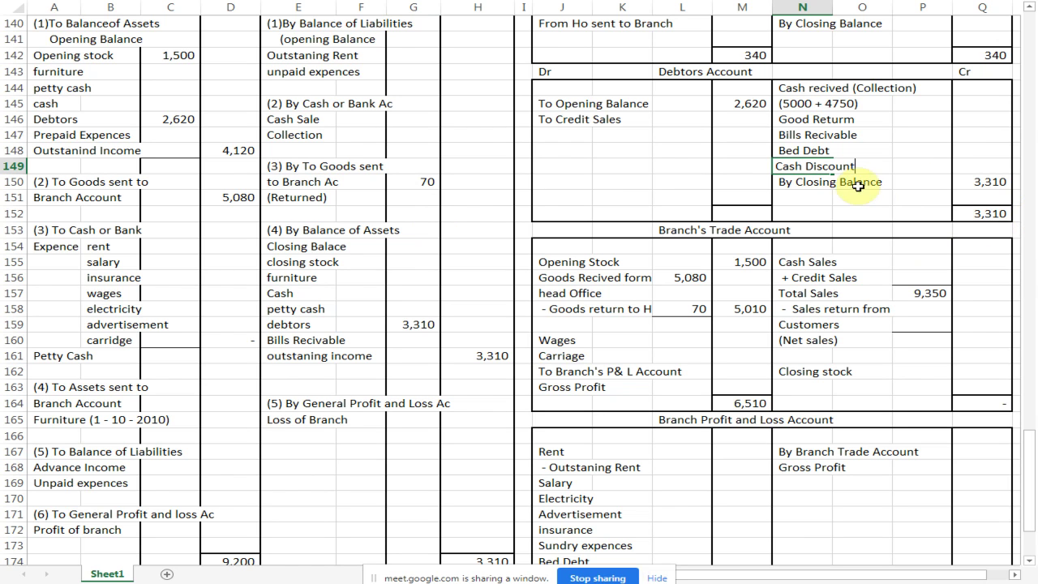
{"action": "double_click", "coordinate": [790, 166]}
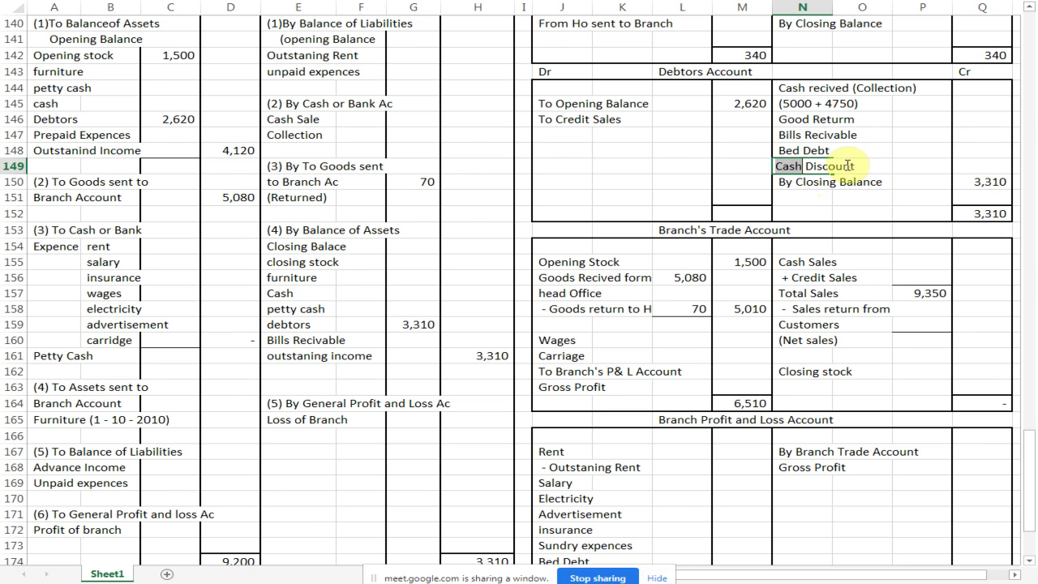
{"action": "left_click", "coordinate": [799, 179]}
{"action": "left_click_drag", "start_coordinate": [793, 166], "coordinate": [991, 165]}
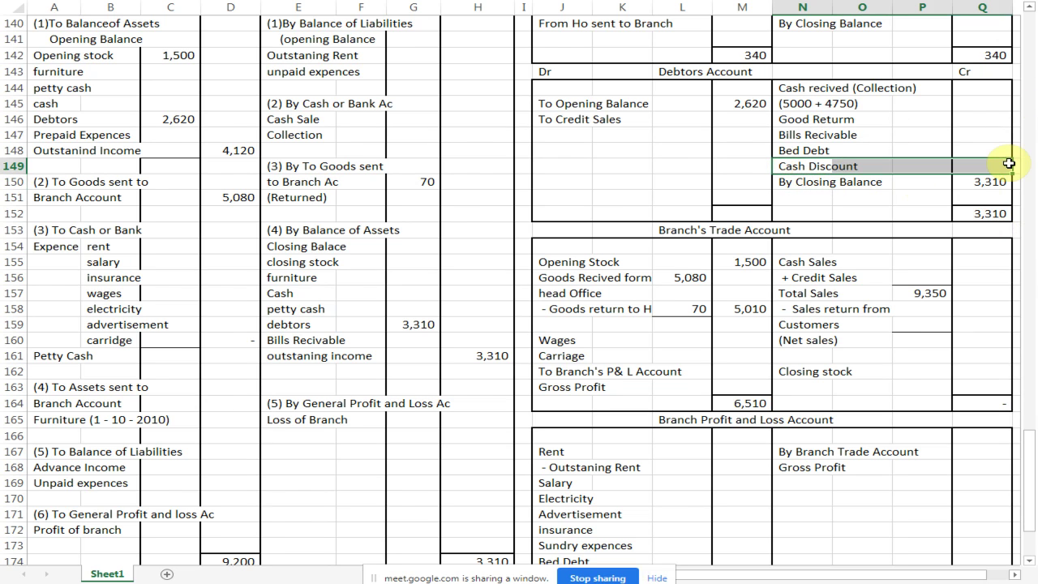
Insert blank cells across the Debtors Account above its closing balance line, shifting the existing cells down.
{"action": "left_click_drag", "start_coordinate": [551, 181], "coordinate": [986, 185]}
{"action": "right_click", "coordinate": [986, 185]}
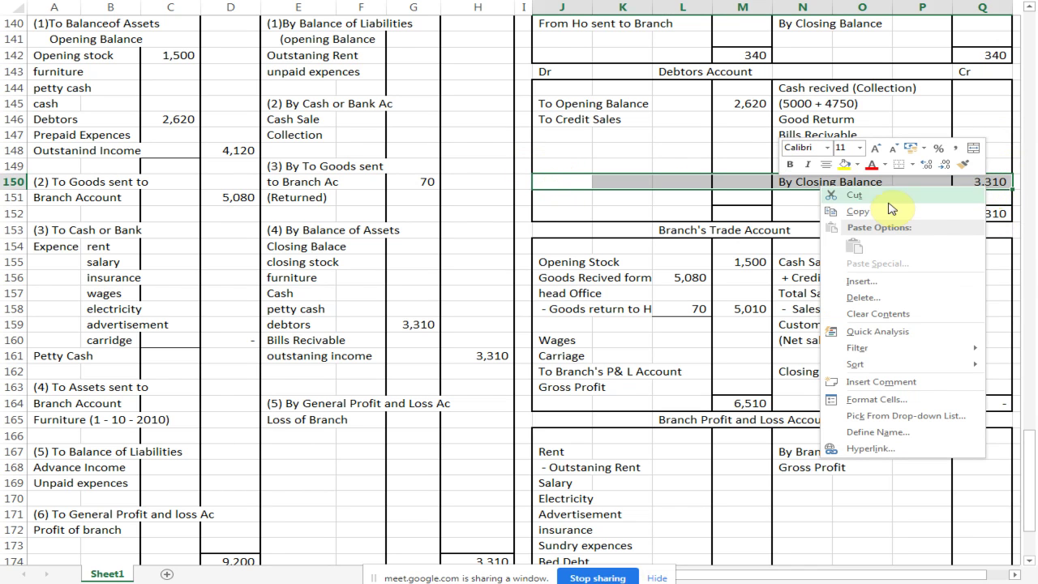
{"action": "left_click", "coordinate": [861, 281]}
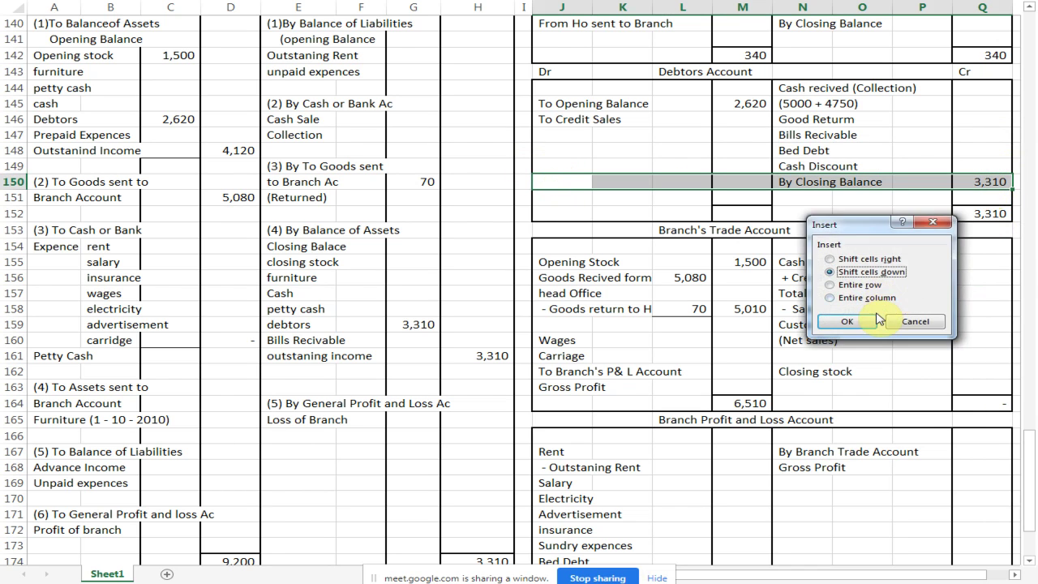
{"action": "left_click", "coordinate": [853, 322]}
Label the new credit line of the Debtors Account "Allownce to Debtors" and enter 32 as its amount.
{"action": "left_click", "coordinate": [820, 186]}
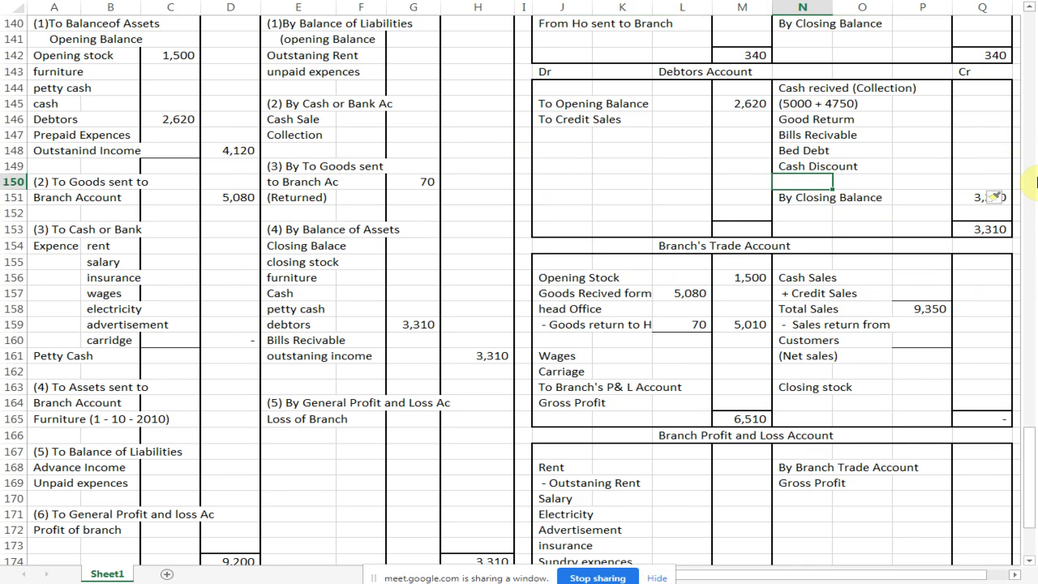
{"action": "type", "text": "Allownce to Debtors"}
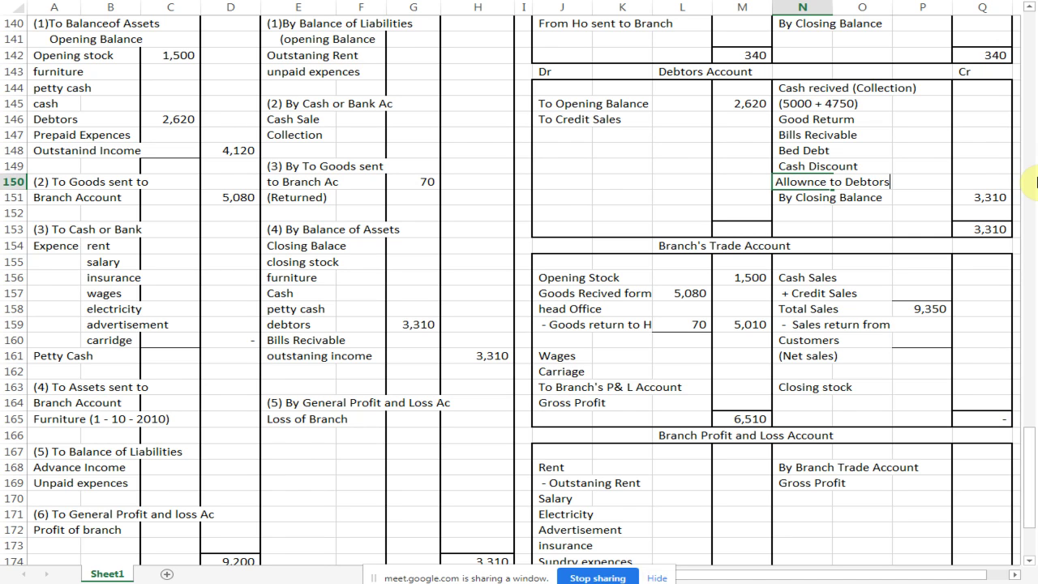
{"action": "key", "text": "Tab"}
{"action": "key", "text": "Tab"}
{"action": "key", "text": "Tab"}
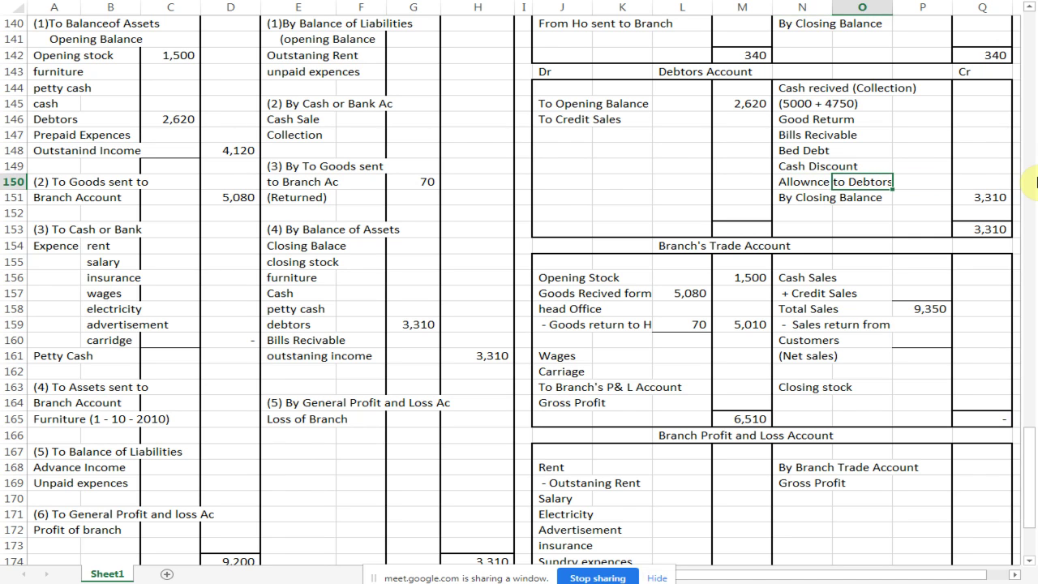
{"action": "type", "text": "32"}
{"action": "key", "text": "Return"}
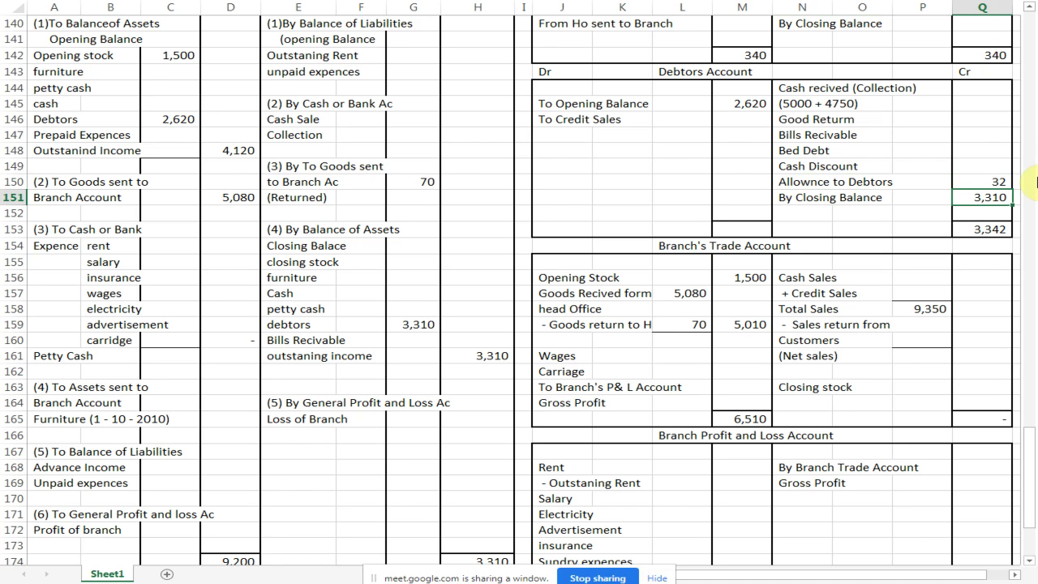
Enter 58 as goods returned in the Debtors Account and as sales return from customers in the Branch's Trade Account.
{"action": "left_click", "coordinate": [975, 119]}
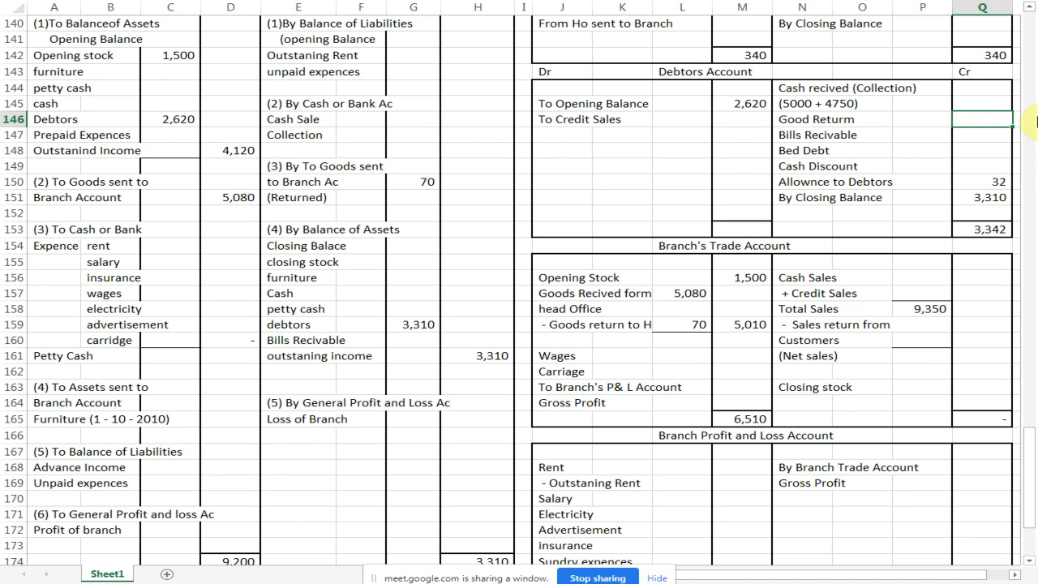
{"action": "type", "text": "58"}
{"action": "left_click", "coordinate": [922, 344]}
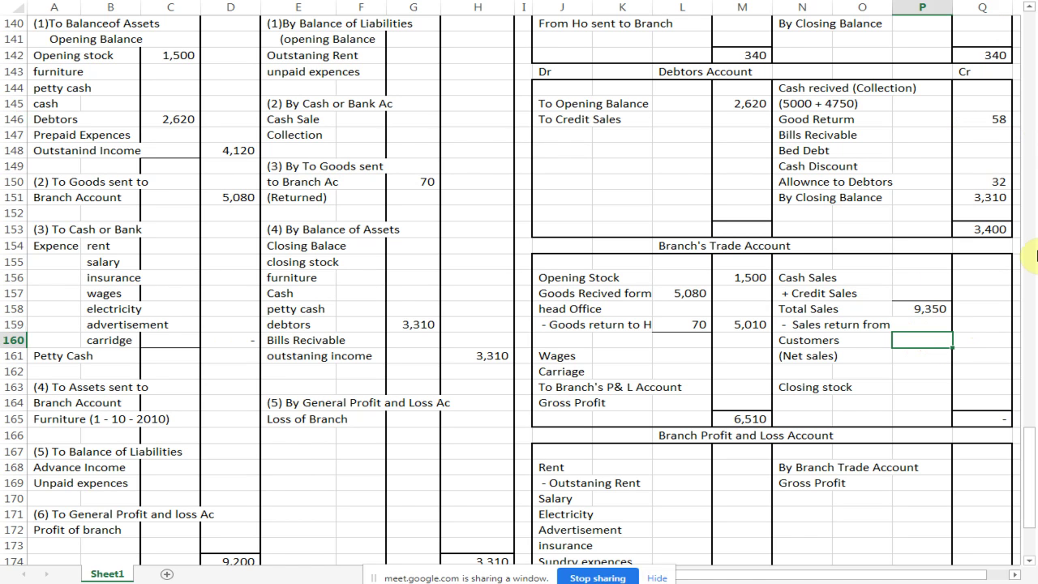
{"action": "type", "text": "58"}
{"action": "key", "text": "Return"}
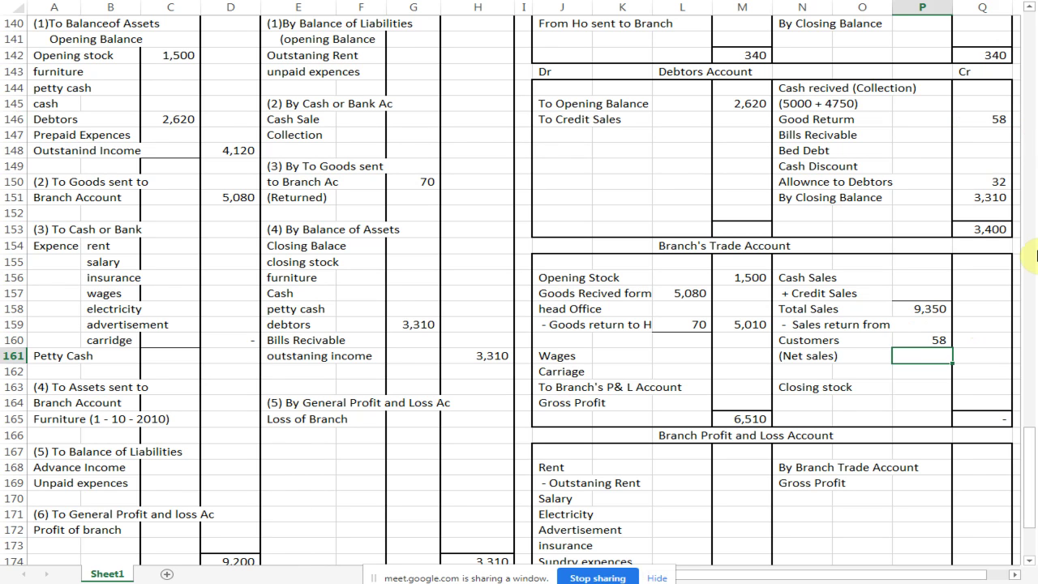
Enter 240 as cash discount in both the Debtors Account and the Branch Profit and Loss Account.
{"action": "left_click", "coordinate": [983, 165]}
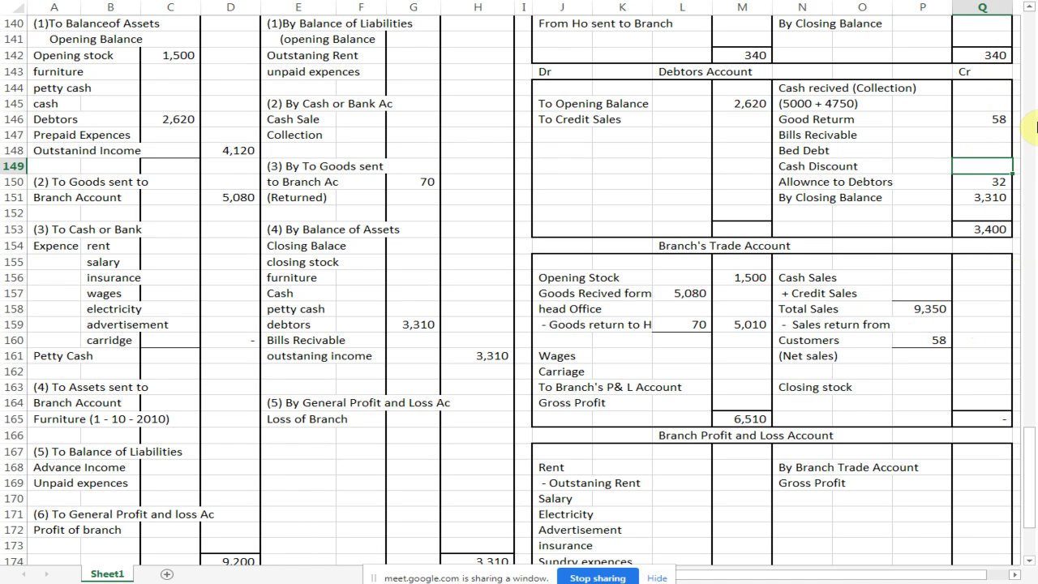
{"action": "type", "text": "240"}
{"action": "key", "text": "Return"}
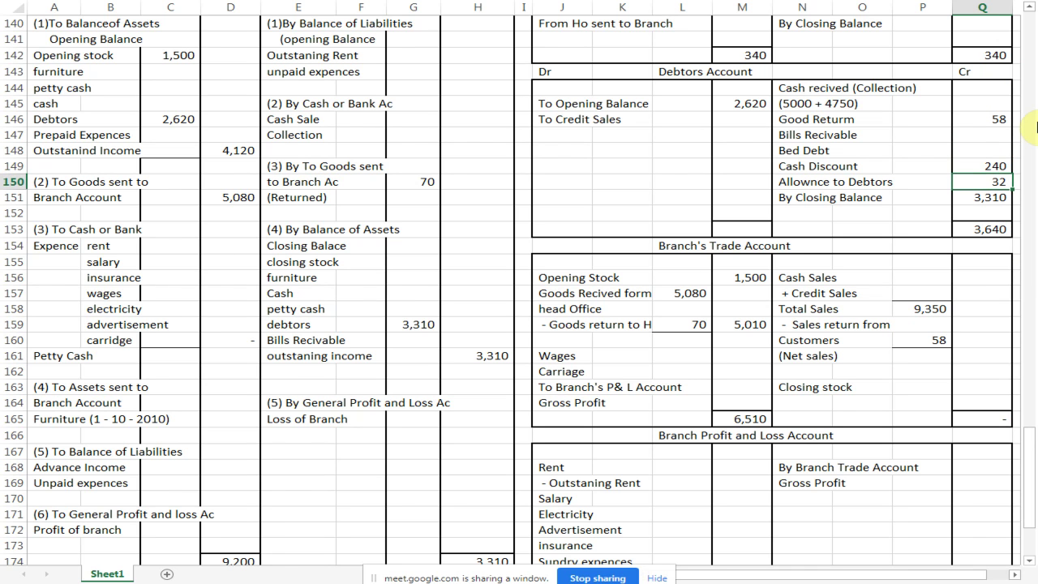
{"action": "scroll", "coordinate": [588, 398], "scroll_direction": "down", "scroll_amount": 2}
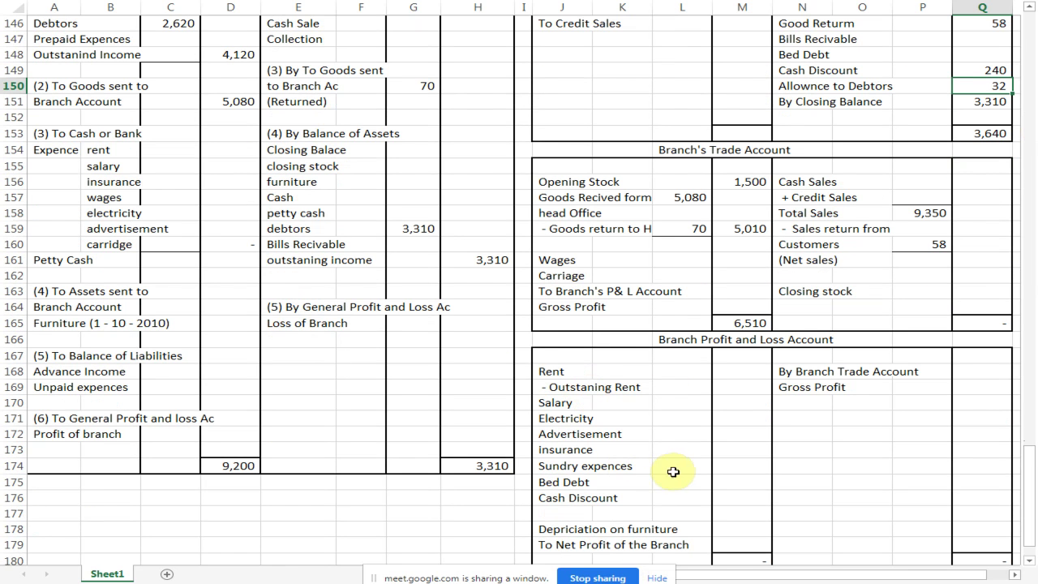
{"action": "left_click", "coordinate": [753, 493]}
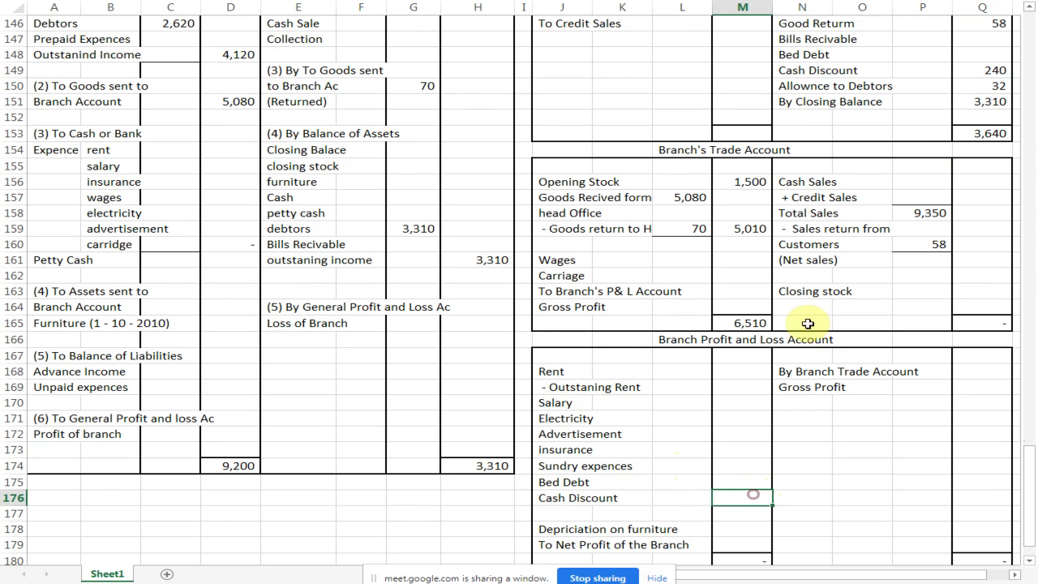
{"action": "type", "text": "240"}
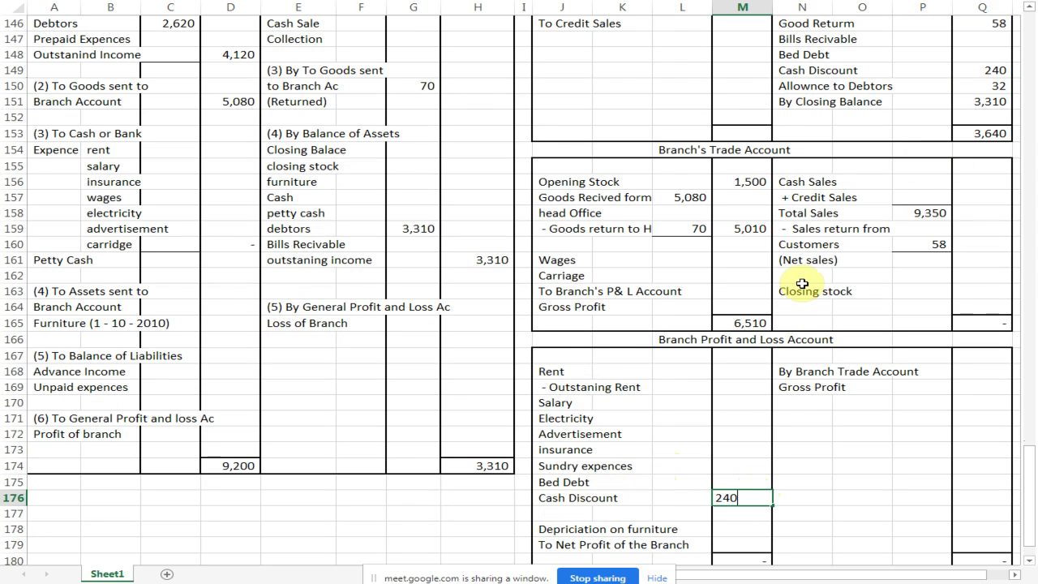
{"action": "key", "text": "Return"}
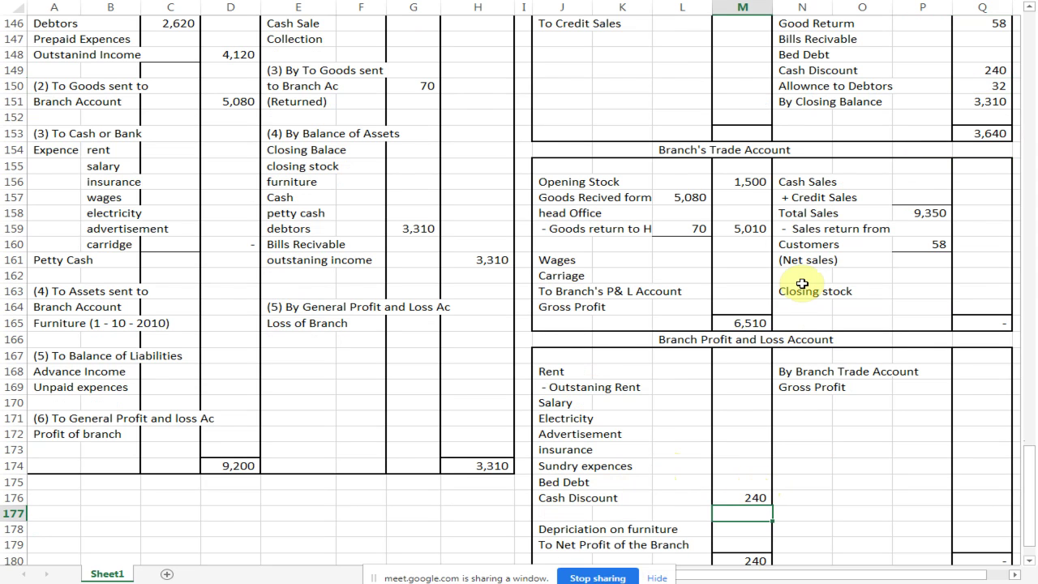
Enter 60 as bad debt in both the Debtors Account and the Branch Profit and Loss Account.
{"action": "scroll", "coordinate": [968, 174], "scroll_direction": "up", "scroll_amount": 1}
{"action": "left_click", "coordinate": [983, 102]}
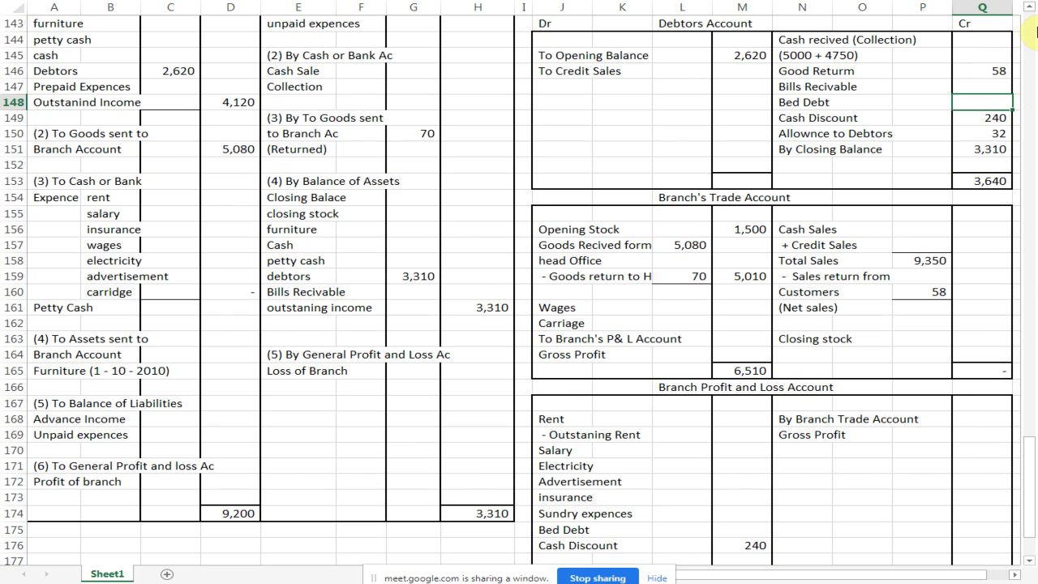
{"action": "type", "text": "60"}
{"action": "key", "text": "Return"}
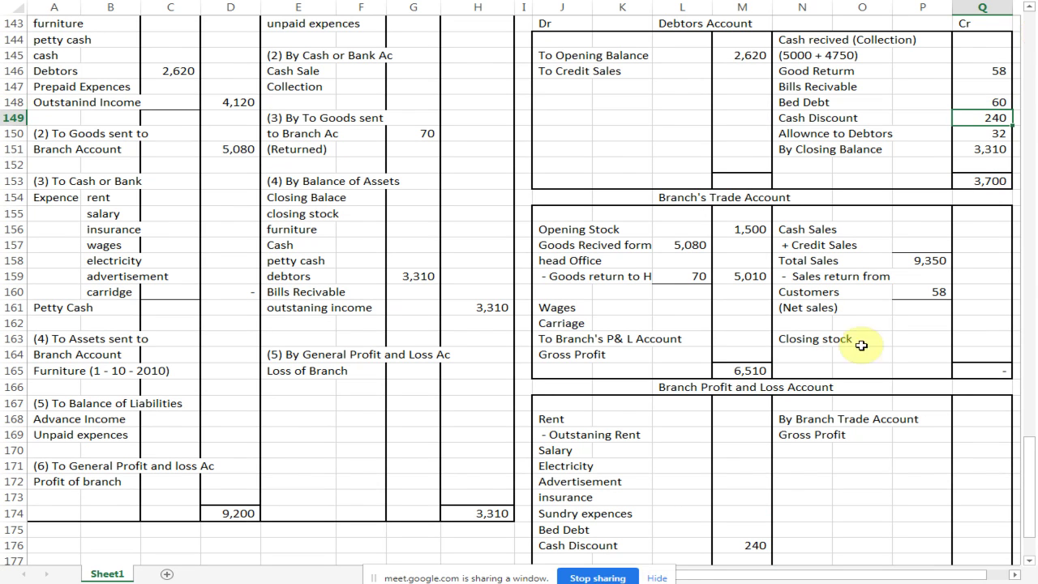
{"action": "left_click", "coordinate": [760, 529]}
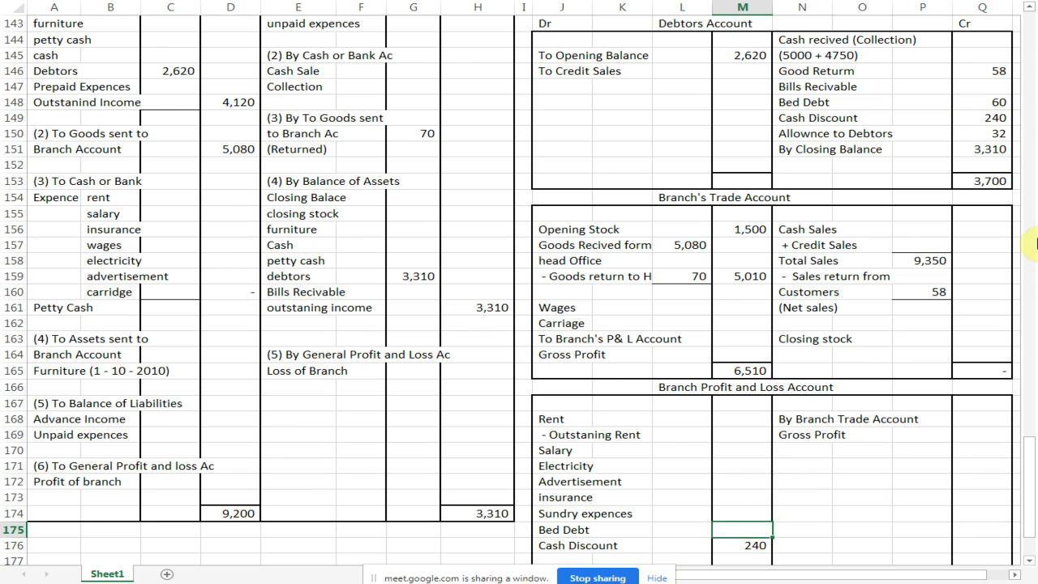
{"action": "type", "text": "60"}
{"action": "key", "text": "Return"}
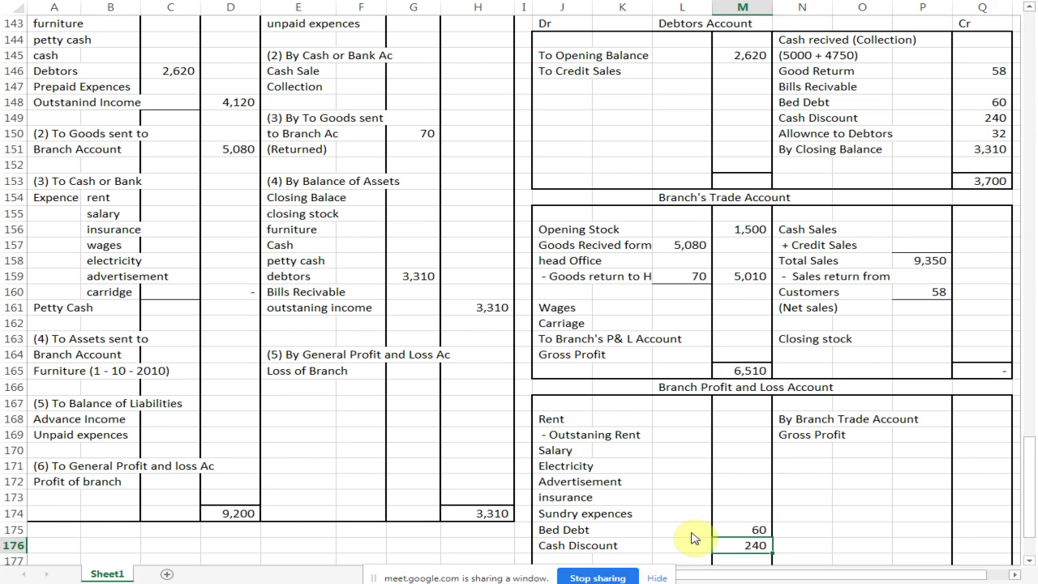
Add an "Allownce to Debtors" line of 32 below Cash Discount in the Branch Profit and Loss Account.
{"action": "scroll", "coordinate": [574, 535], "scroll_direction": "down", "scroll_amount": 1}
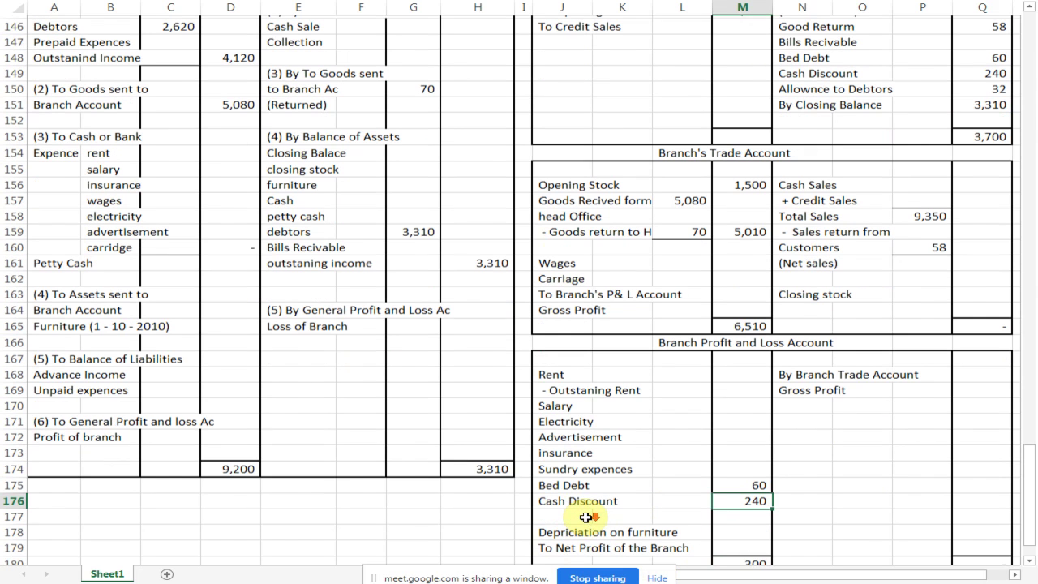
{"action": "left_click", "coordinate": [574, 498]}
{"action": "key", "text": "Down"}
{"action": "type", "text": "Allo"}
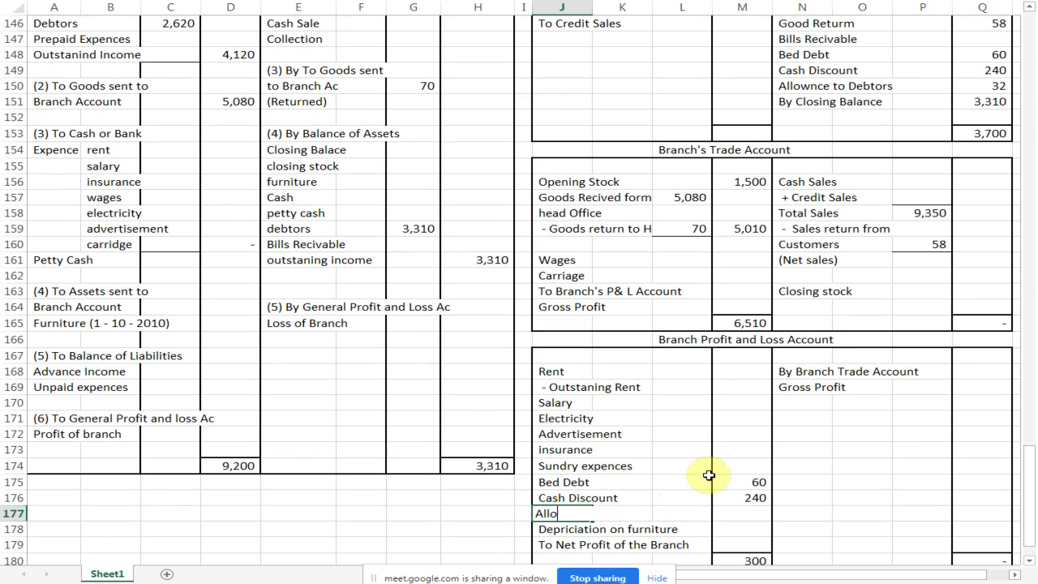
{"action": "type", "text": "wnce to Debtors"}
{"action": "key", "text": "Tab"}
{"action": "key", "text": "Tab"}
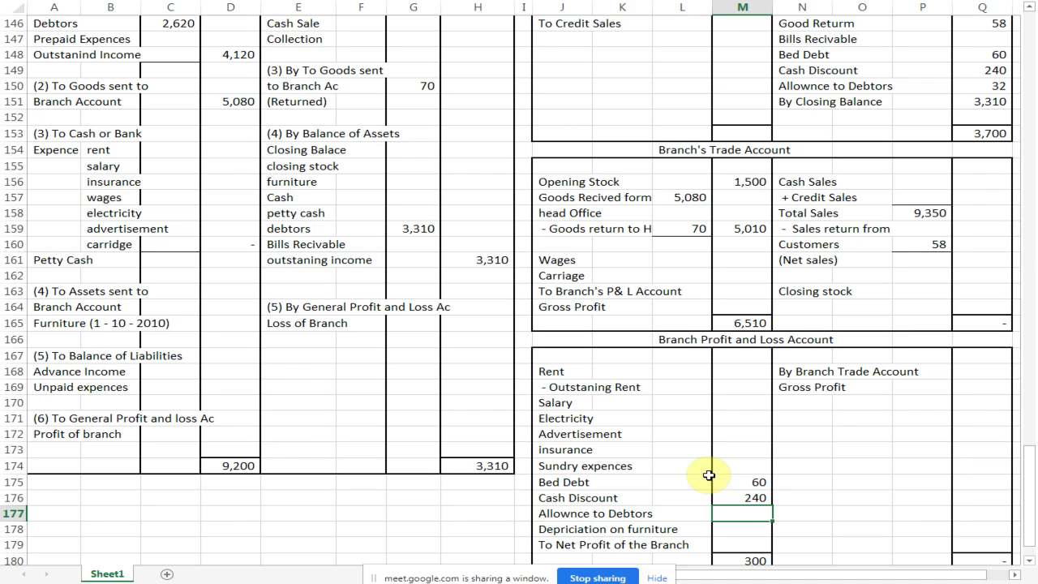
{"action": "type", "text": "32"}
{"action": "key", "text": "Return"}
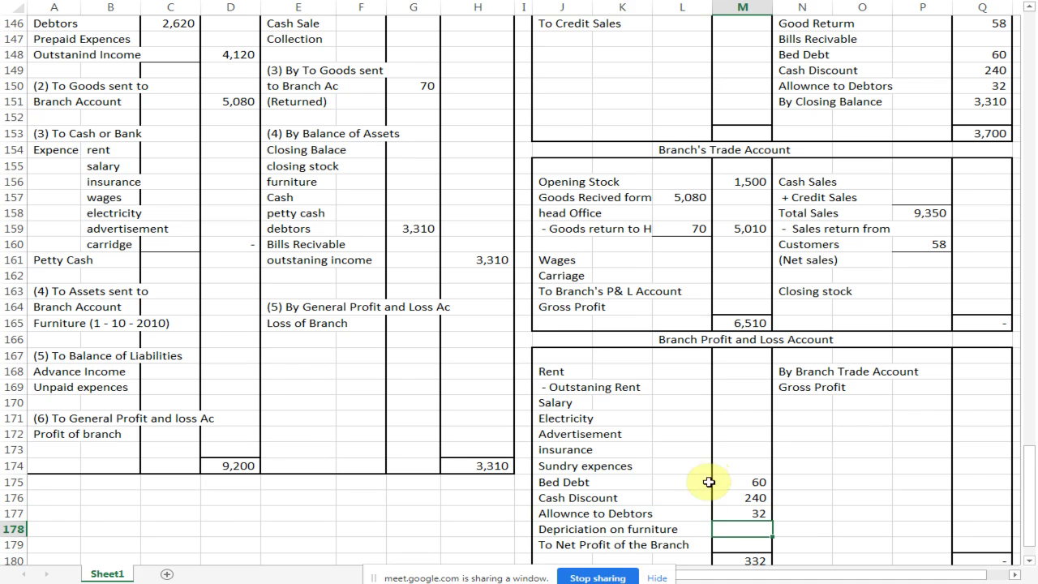
Clear the "(5000 + 4750)" note in the Debtors Account and enter 4920 as cash received from collection.
{"action": "scroll", "coordinate": [685, 454], "scroll_direction": "up", "scroll_amount": 2}
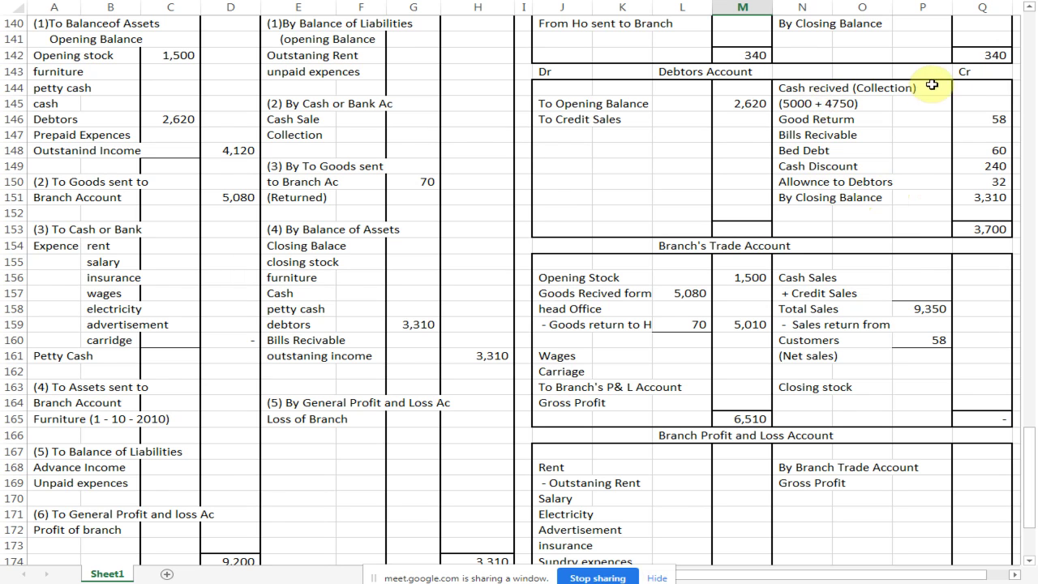
{"action": "left_click", "coordinate": [832, 103]}
{"action": "key", "text": "Delete"}
{"action": "key", "text": "Right"}
{"action": "key", "text": "Right"}
{"action": "key", "text": "Right"}
{"action": "key", "text": "Up"}
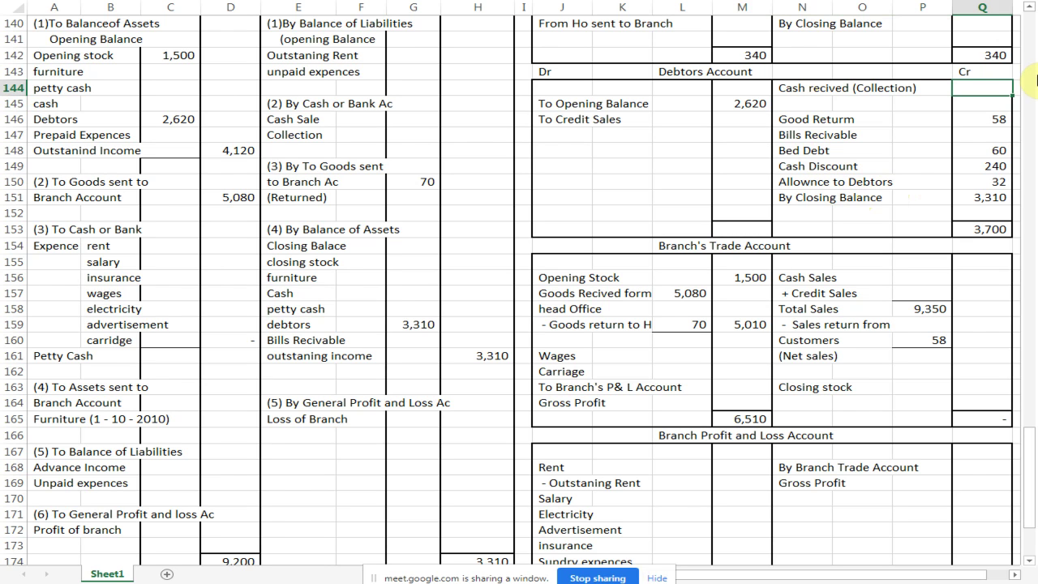
{"action": "type", "text": "4920"}
{"action": "key", "text": "Return"}
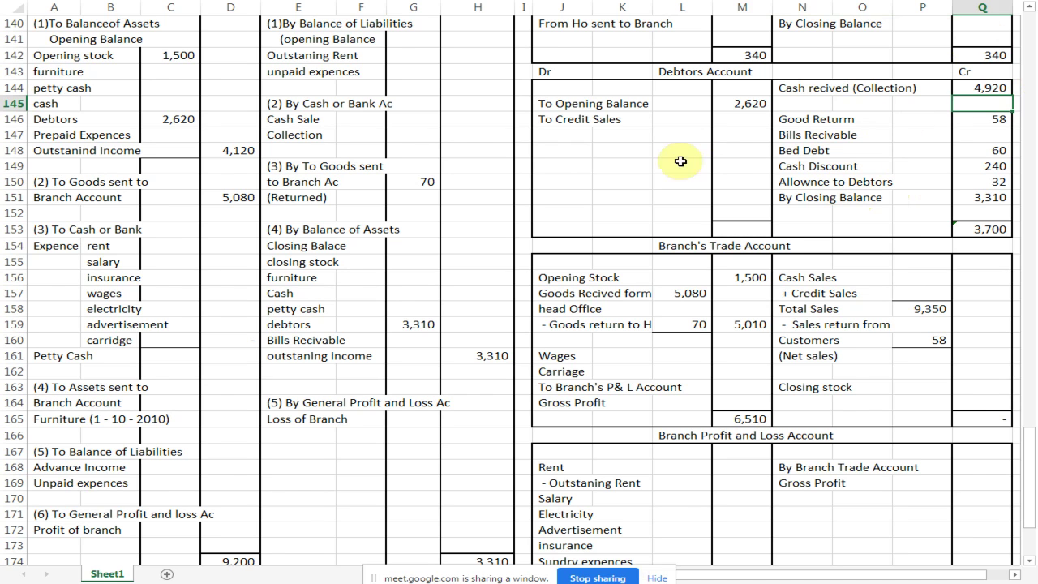
Enter 4920 as the collection under By Cash or Bank in the branch account.
{"action": "left_click", "coordinate": [409, 135]}
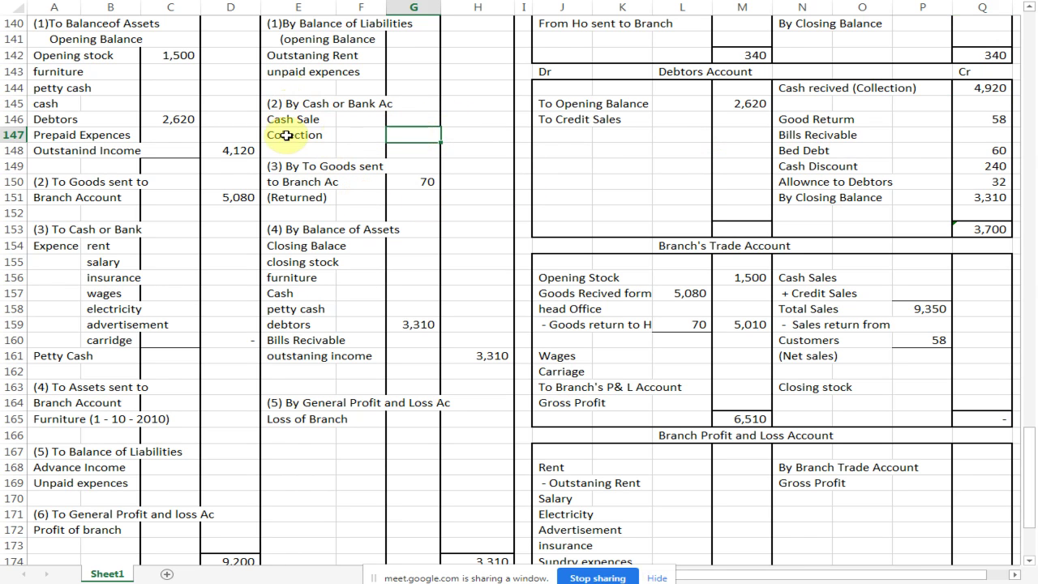
{"action": "type", "text": "4920"}
{"action": "key", "text": "Return"}
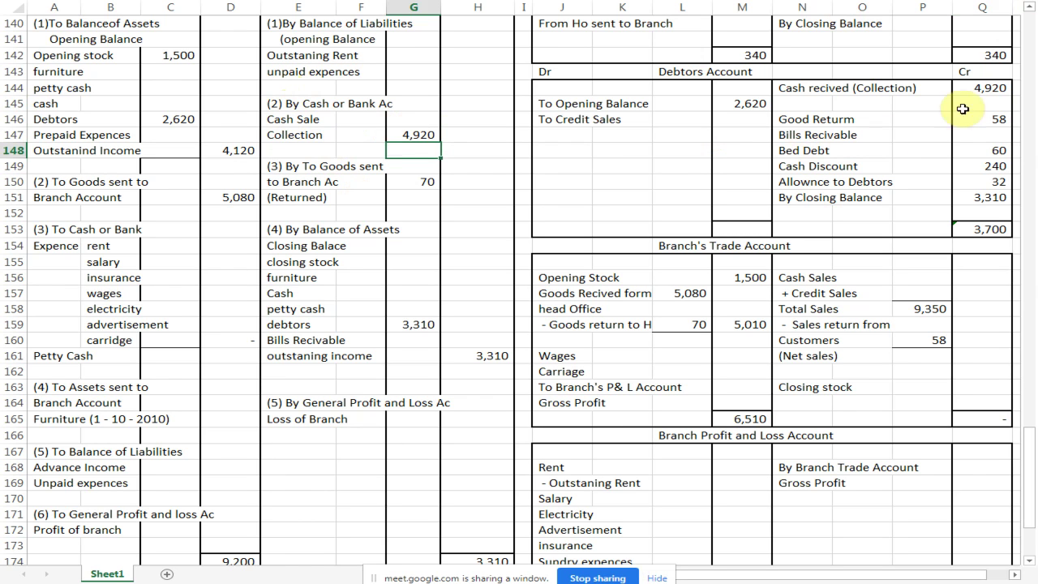
Remove the outstanding rent label from the Branch Profit and Loss Account and enter 180 as rent.
{"action": "scroll", "coordinate": [695, 313], "scroll_direction": "down", "scroll_amount": 3}
{"action": "left_click", "coordinate": [553, 325]}
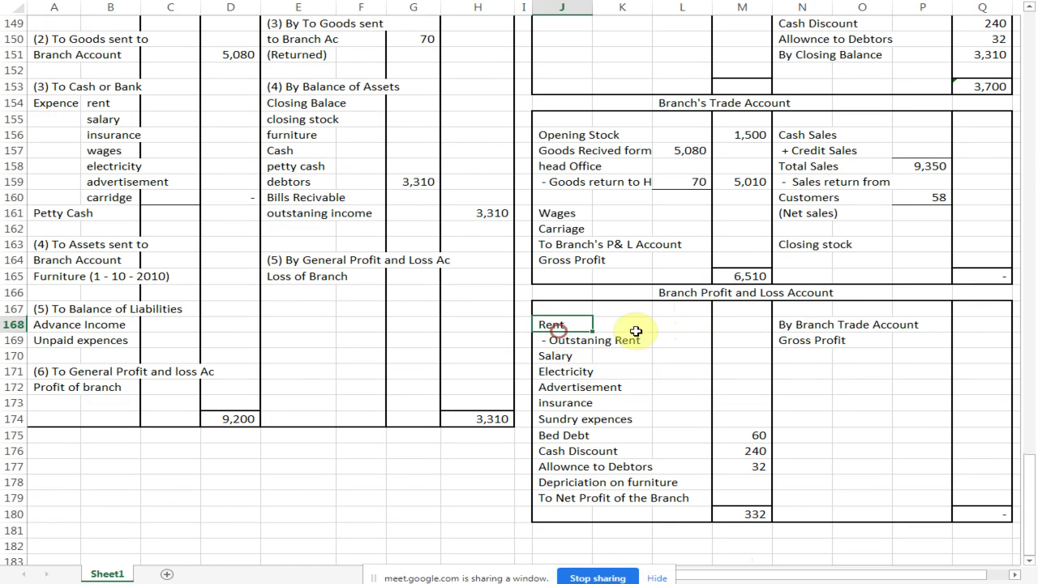
{"action": "left_click", "coordinate": [549, 339]}
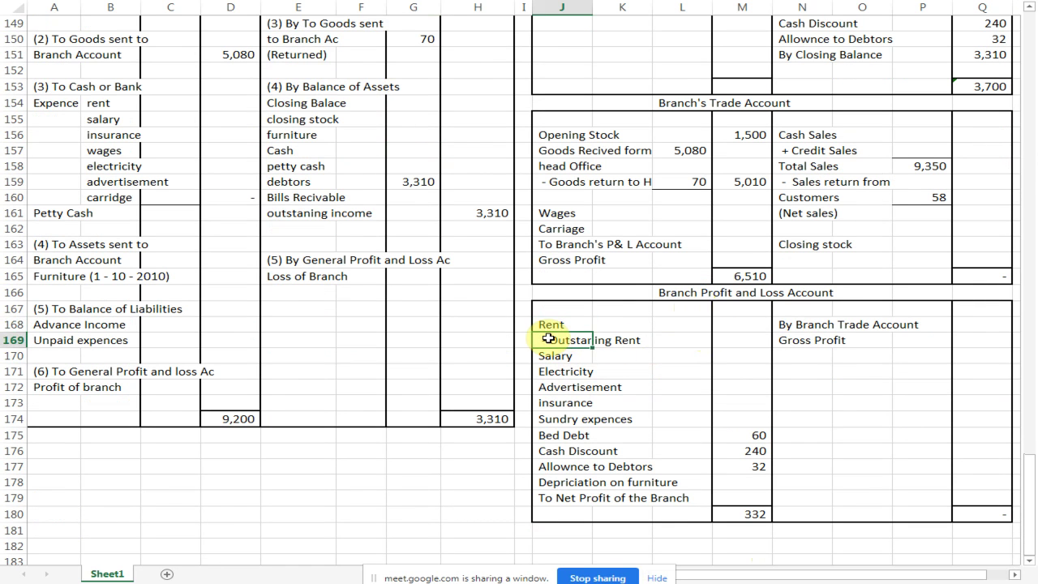
{"action": "key", "text": "Delete"}
{"action": "key", "text": "Right"}
{"action": "key", "text": "Right"}
{"action": "key", "text": "Up"}
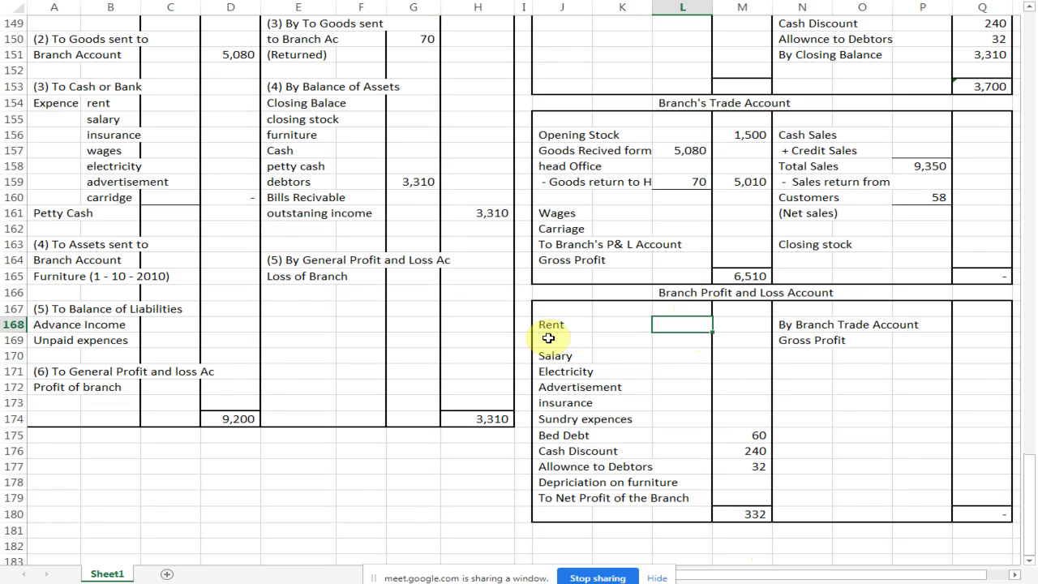
{"action": "key", "text": "Right"}
{"action": "type", "text": "180"}
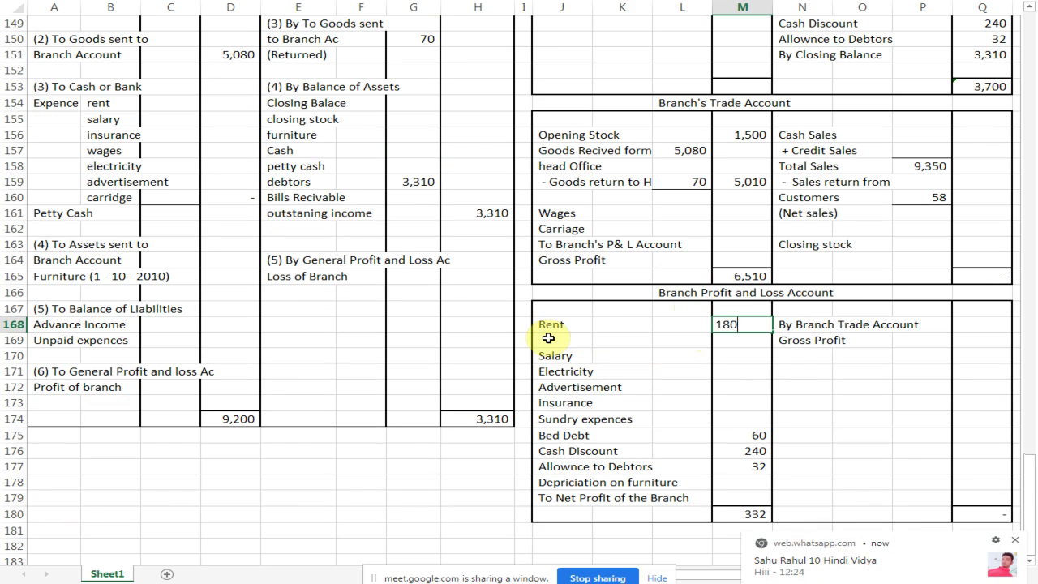
{"action": "key", "text": "Return"}
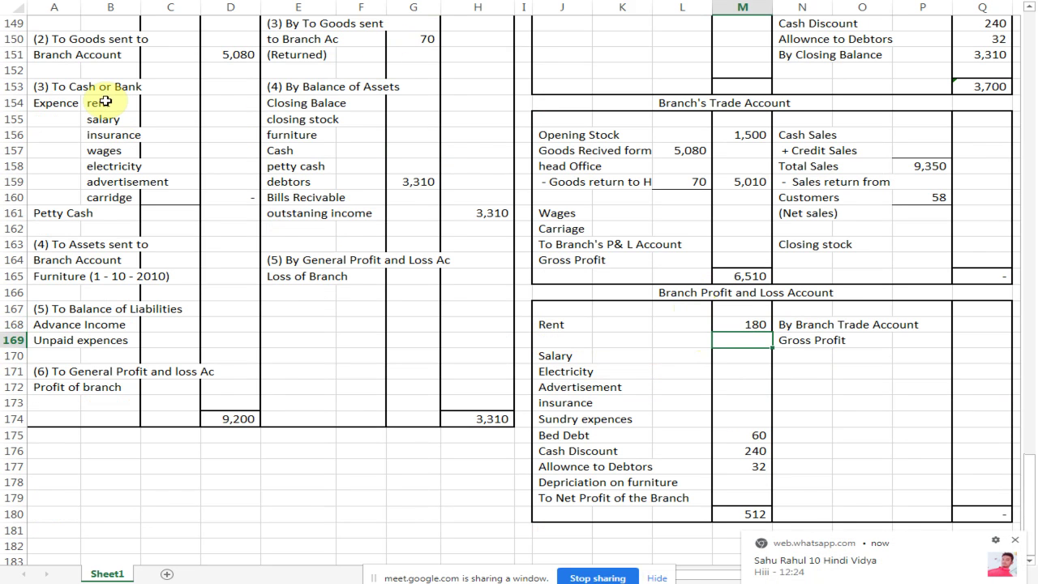
Enter 180 as the rent expense under To Cash or Bank in the branch account.
{"action": "left_click", "coordinate": [185, 100]}
{"action": "type", "text": "180"}
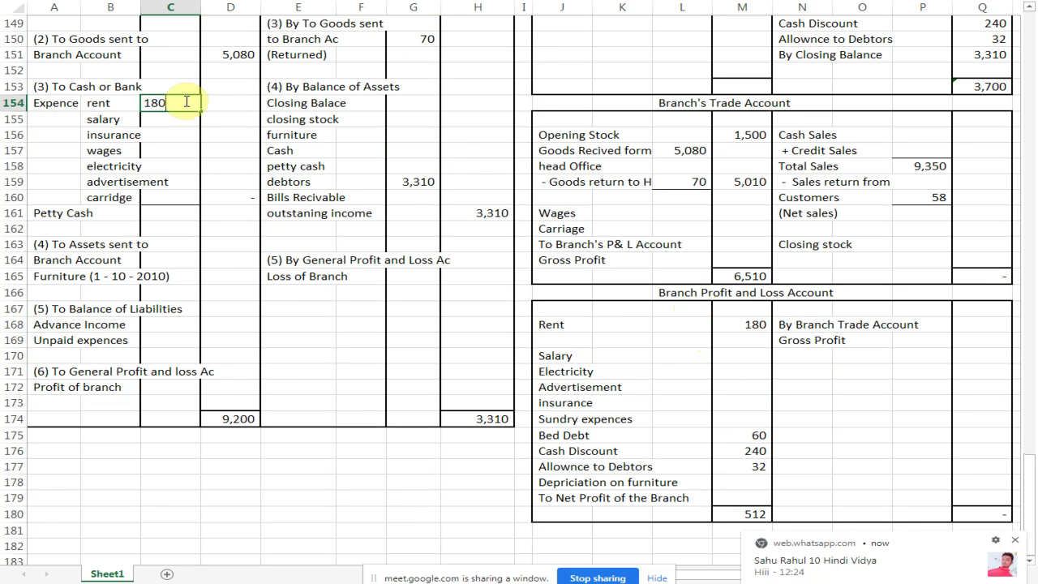
{"action": "key", "text": "Return"}
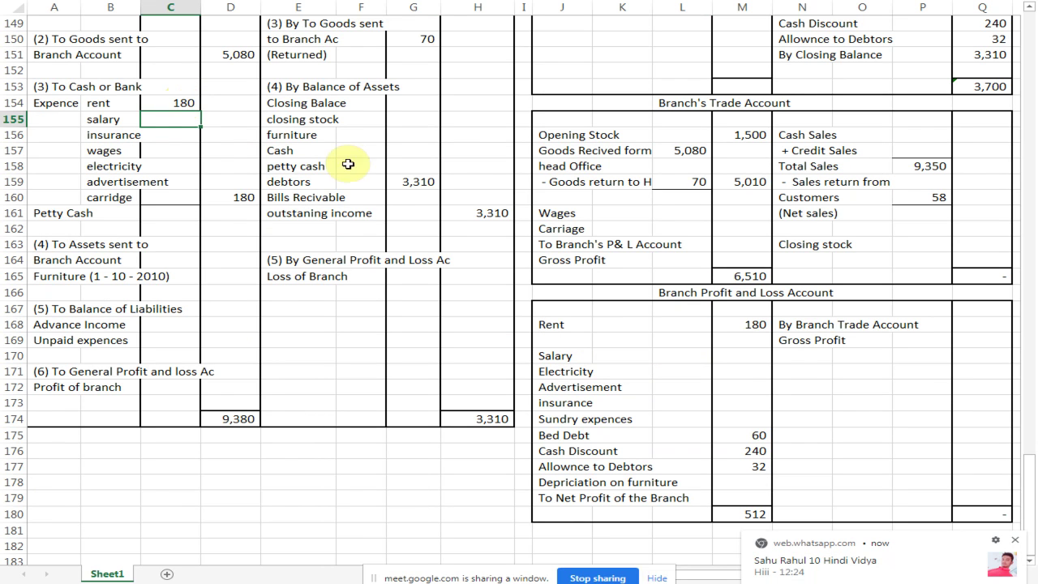
Enter 600 as wages in both the Branch's Trade Account and the branch account's cash expenses.
{"action": "left_click", "coordinate": [752, 213]}
{"action": "type", "text": "600"}
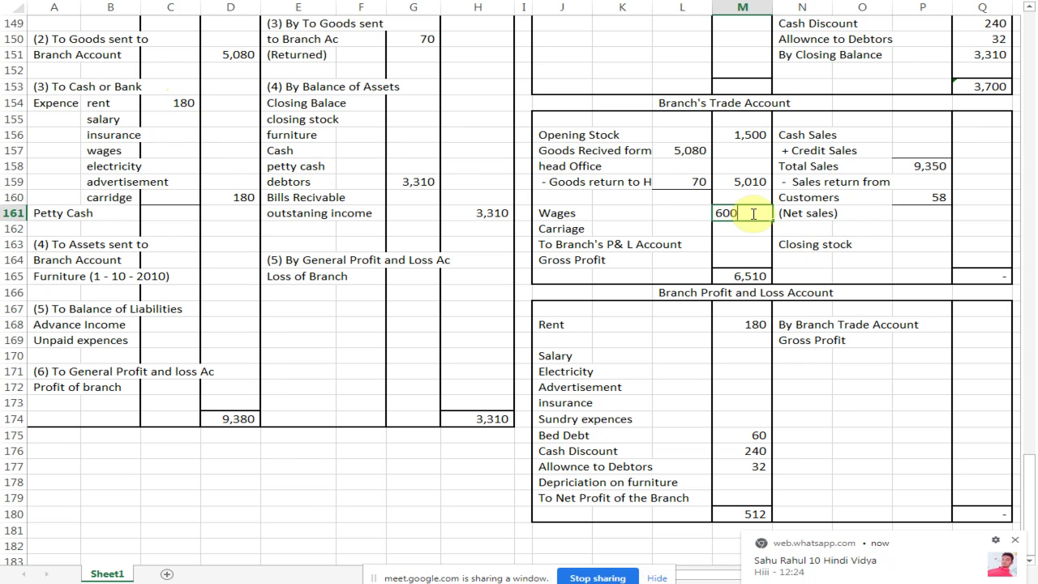
{"action": "key", "text": "Return"}
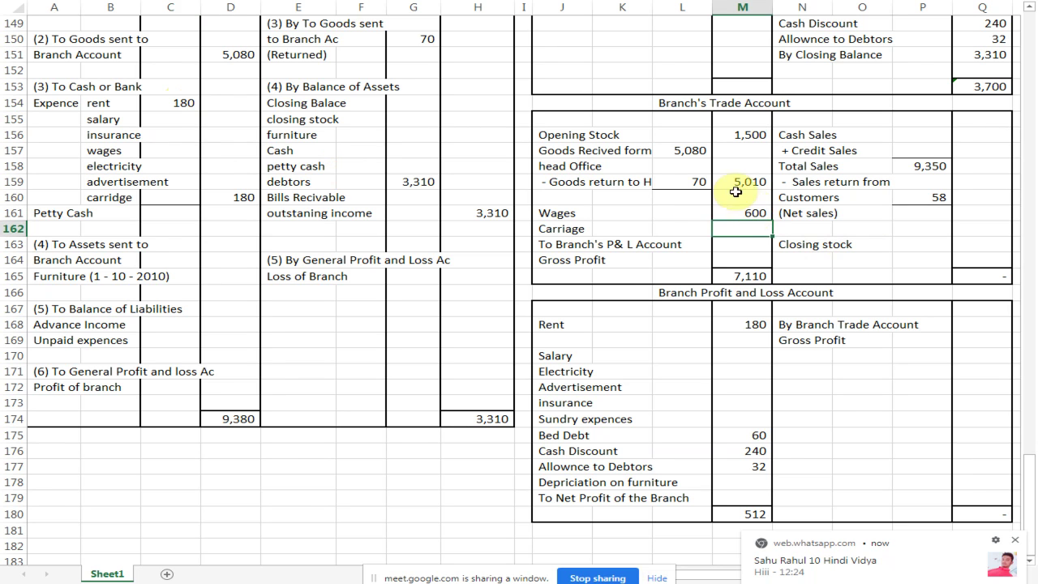
{"action": "left_click", "coordinate": [166, 150]}
{"action": "type", "text": "600"}
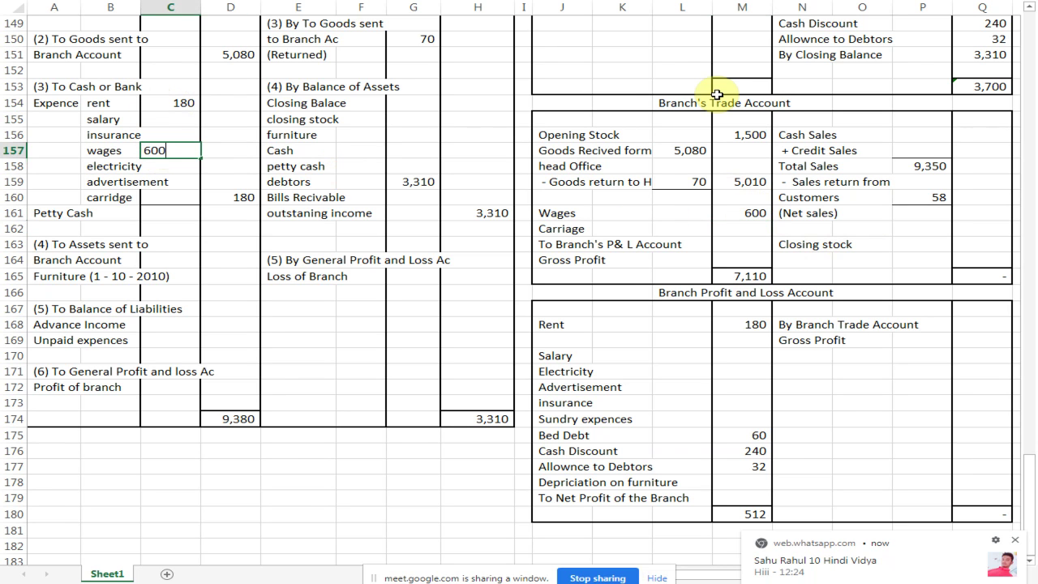
{"action": "key", "text": "Return"}
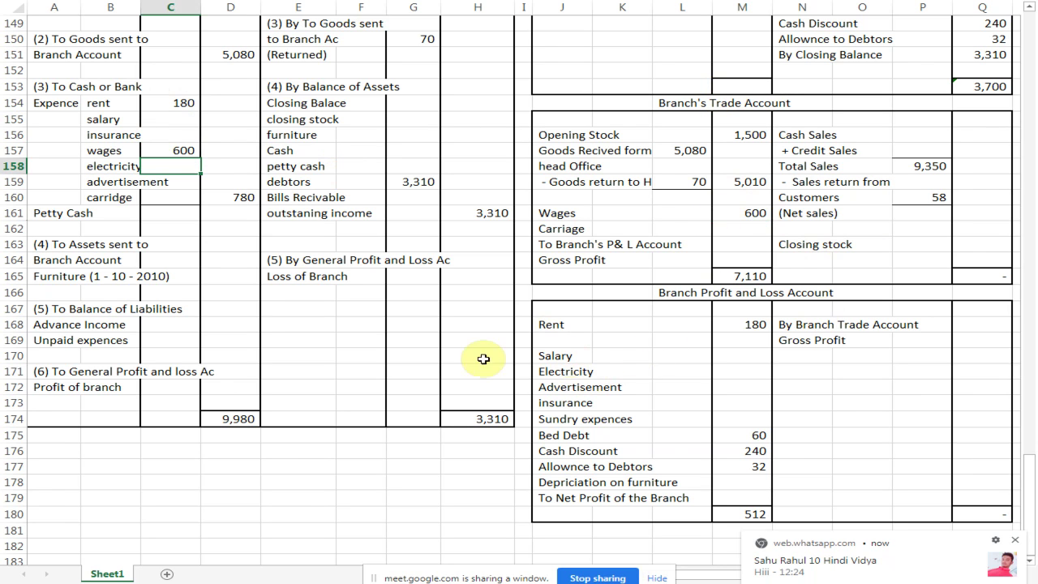
Replace the Advertisement label in the Branch Profit and Loss Account with "General Trade charges" and enter 130 as its amount.
{"action": "left_click", "coordinate": [585, 393]}
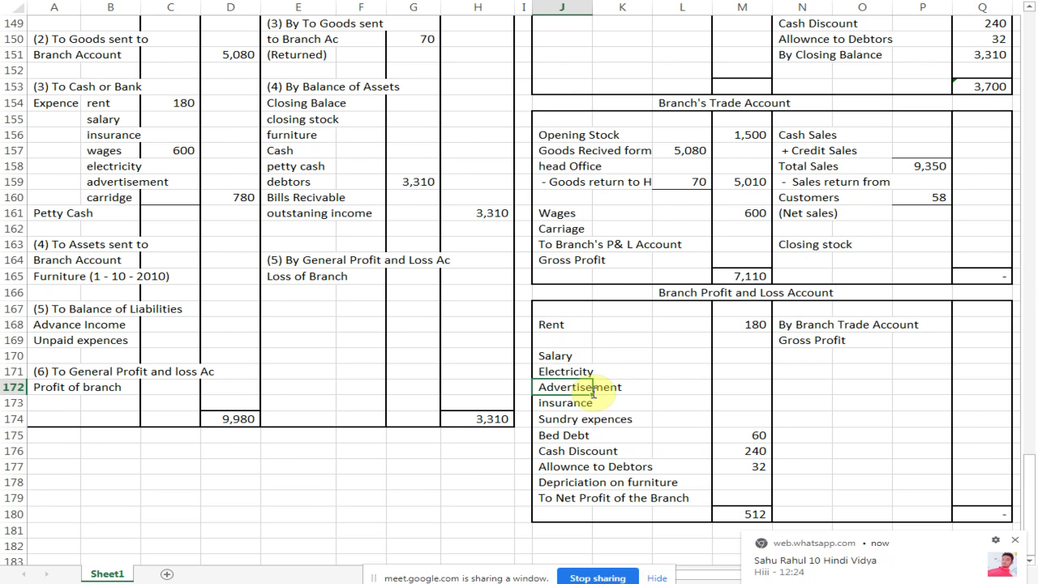
{"action": "type", "text": "General Trade charges"}
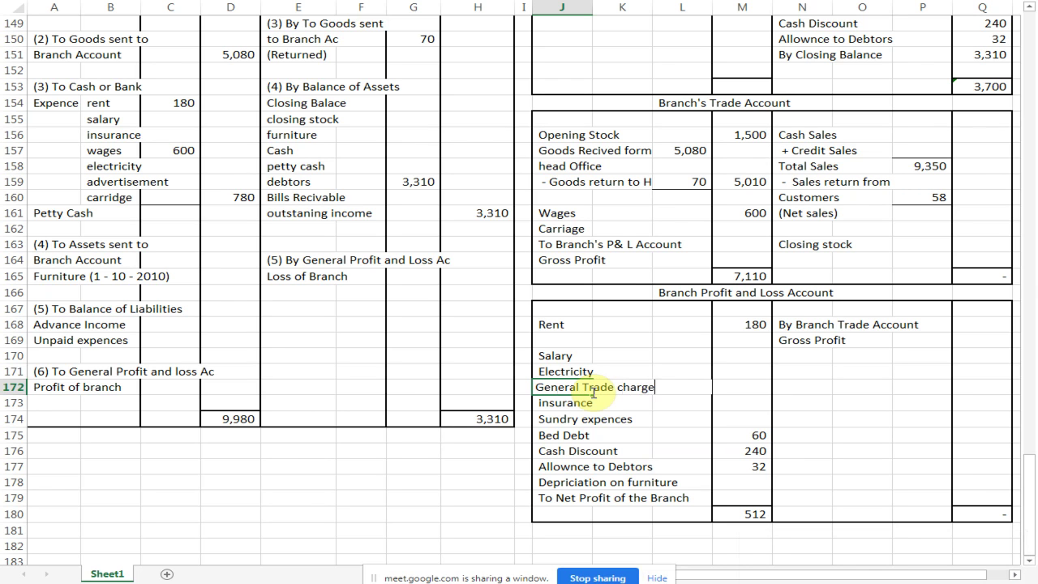
{"action": "left_click", "coordinate": [593, 392]}
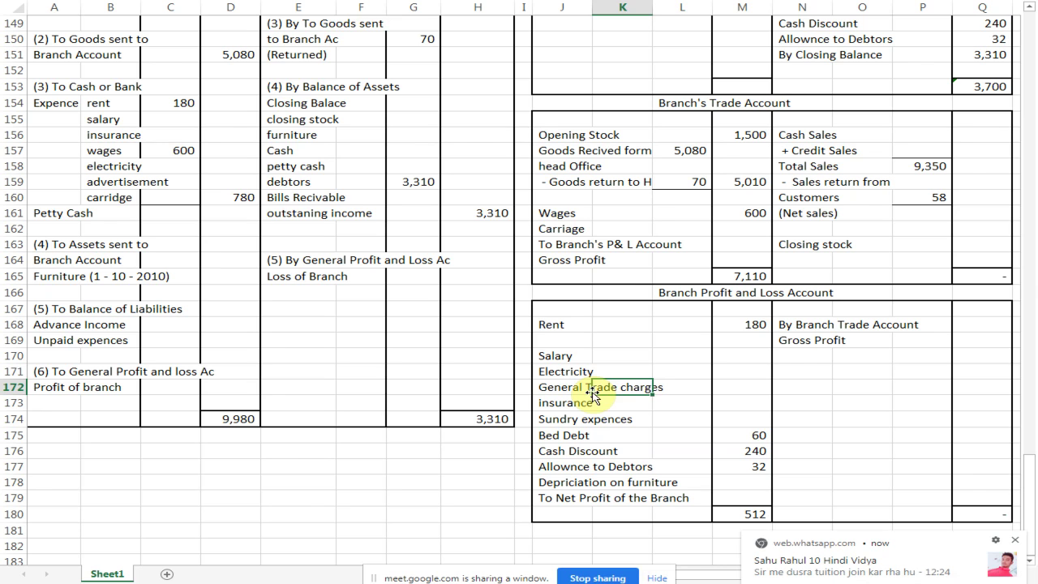
{"action": "key", "text": "Right"}
{"action": "key", "text": "Right"}
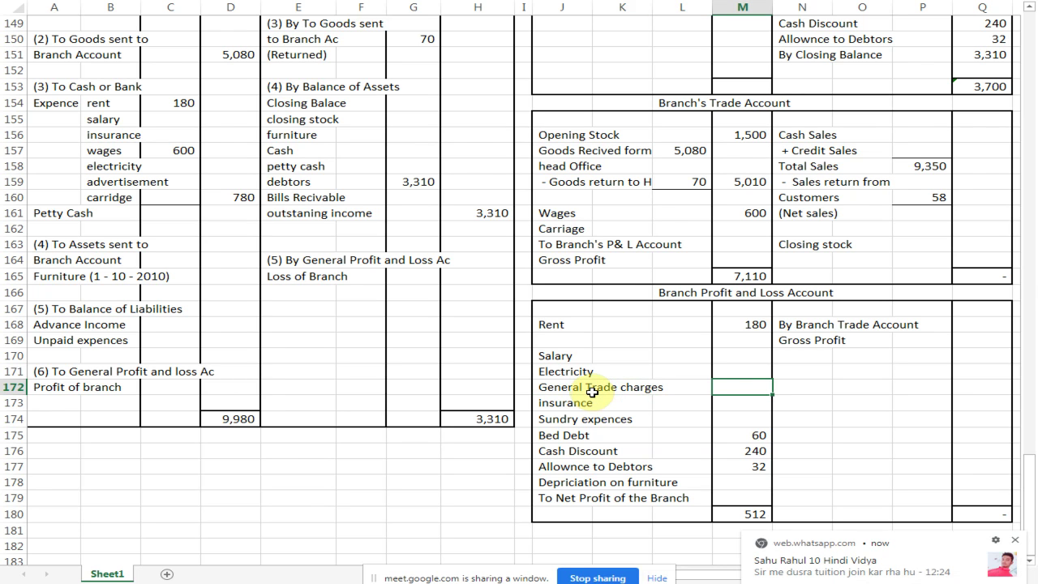
{"action": "type", "text": "130"}
{"action": "key", "text": "Return"}
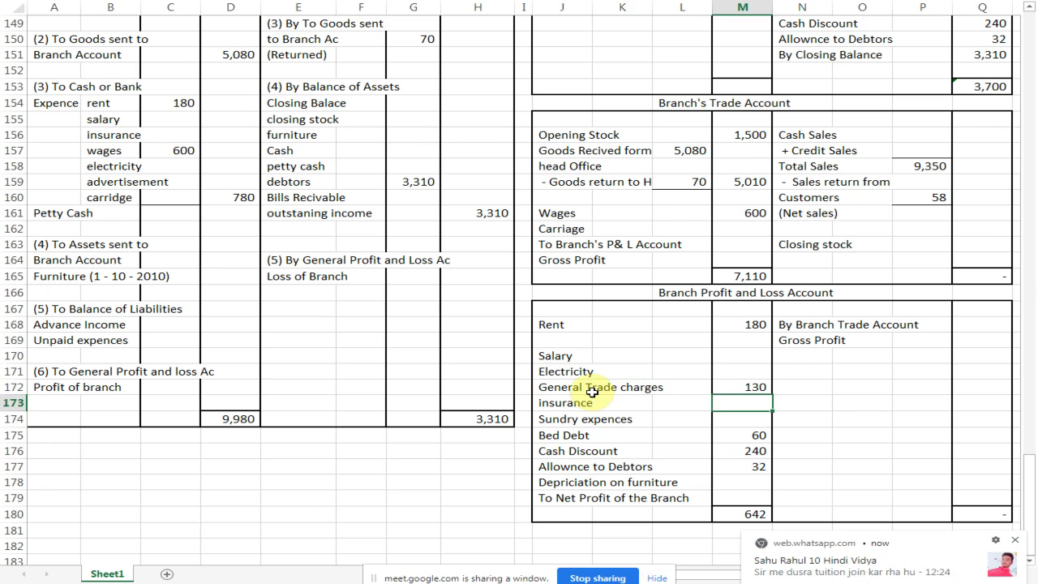
Replace the advertisement label in the branch account's cash expenses with "Trade charge" and enter 130 beside it.
{"action": "left_click", "coordinate": [120, 180]}
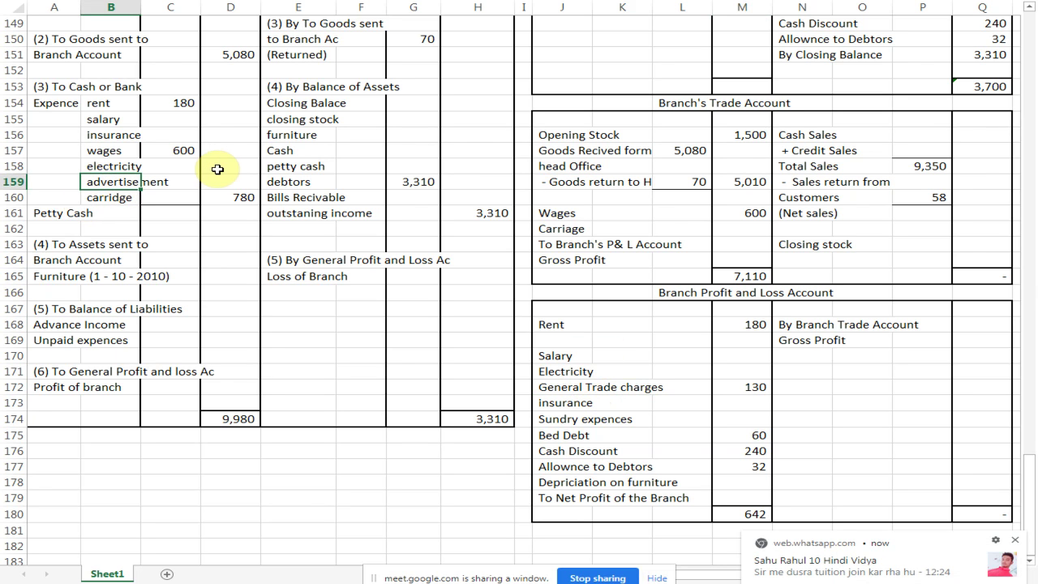
{"action": "type", "text": "Trade charge"}
{"action": "key", "text": "Tab"}
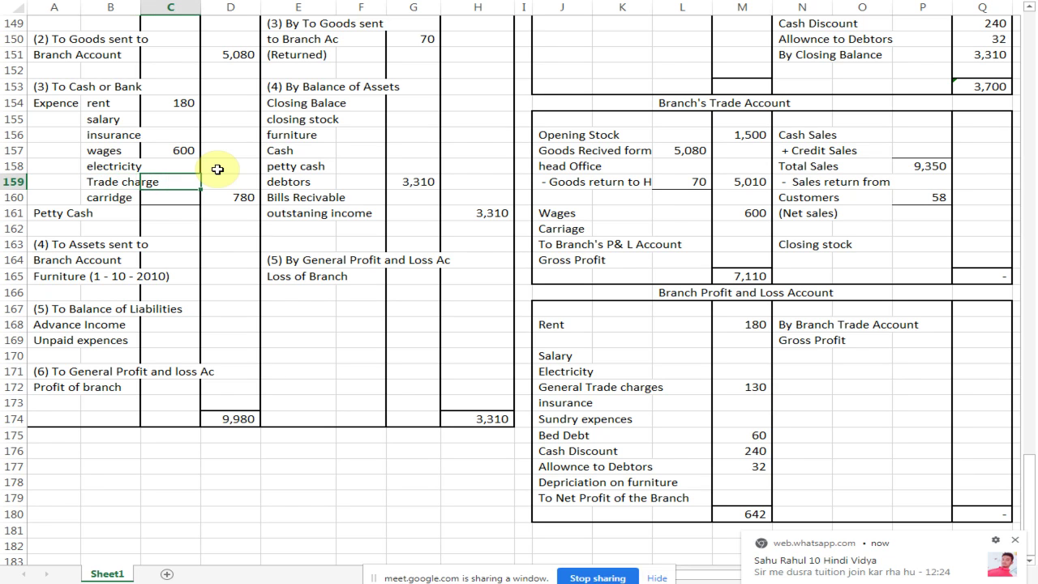
{"action": "type", "text": "130"}
{"action": "key", "text": "Return"}
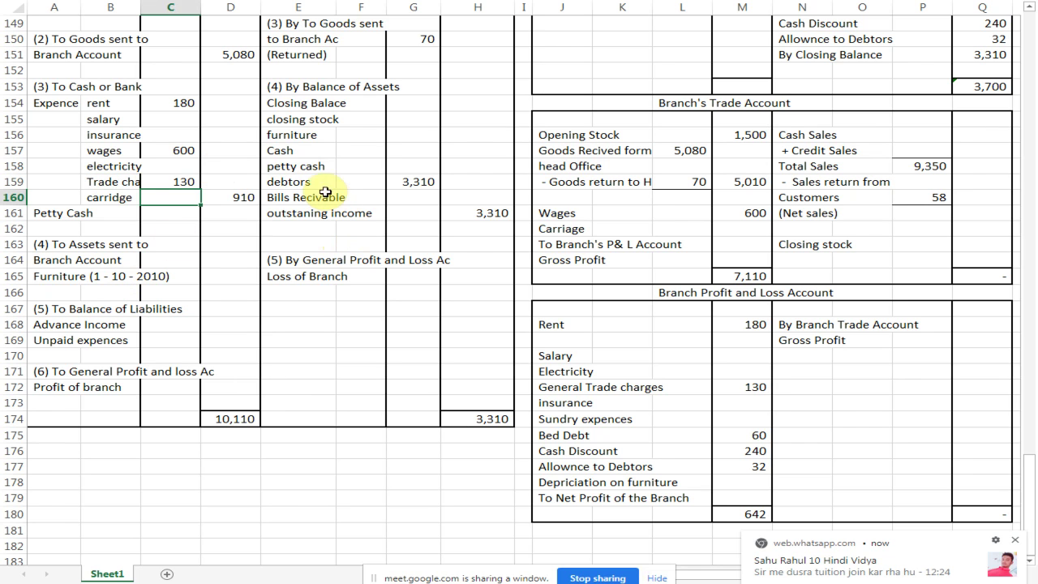
Enter 1390 as closing stock in both the branch account's closing assets and the Branch's Trade Account.
{"action": "left_click", "coordinate": [411, 119]}
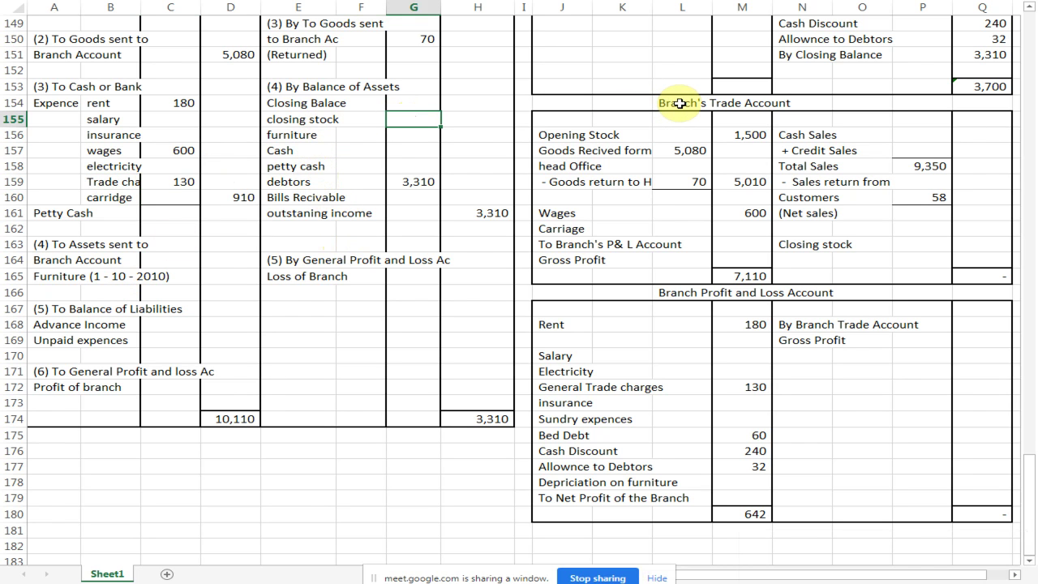
{"action": "type", "text": "1390"}
{"action": "left_click", "coordinate": [965, 243]}
{"action": "type", "text": "1,390"}
{"action": "key", "text": "Return"}
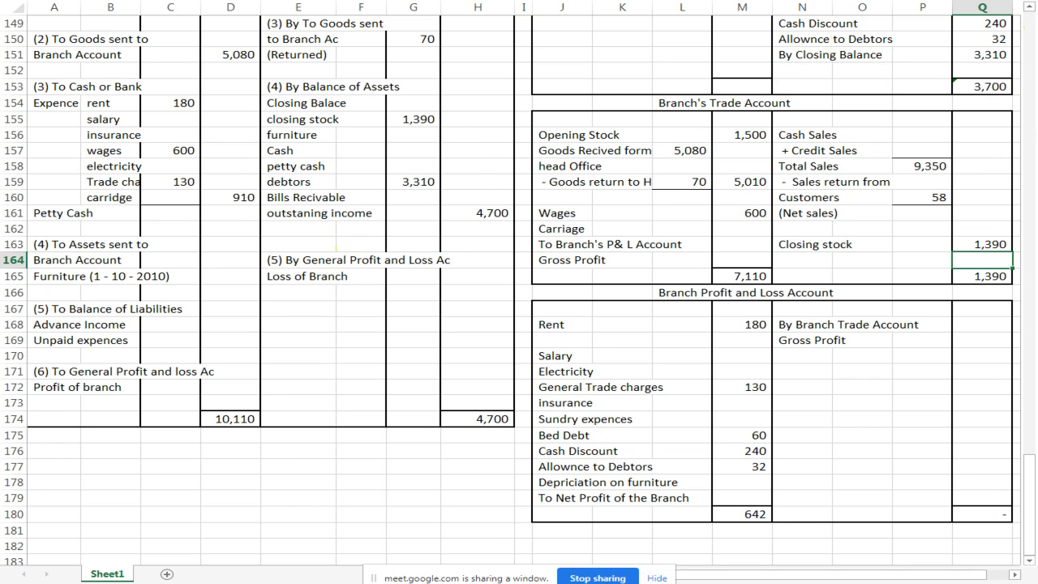
{"action": "scroll", "coordinate": [348, 331], "scroll_direction": "up", "scroll_amount": 2}
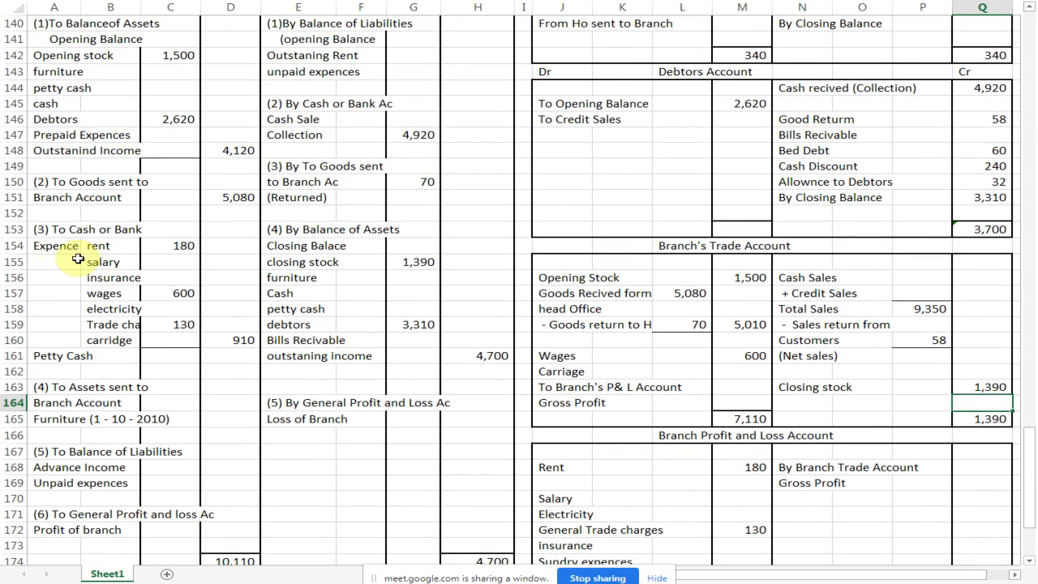
Total the credit side of the Debtors Account in Q153 with a SUM starting from the cash received amount in Q144.
{"action": "scroll", "coordinate": [143, 273], "scroll_direction": "up", "scroll_amount": 1}
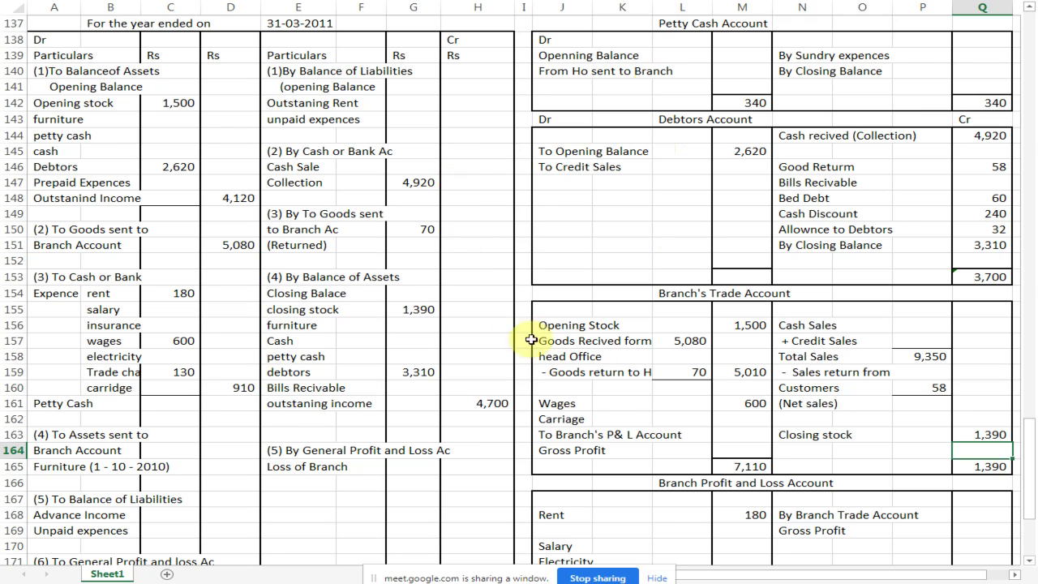
{"action": "left_click_drag", "start_coordinate": [994, 136], "coordinate": [1002, 247]}
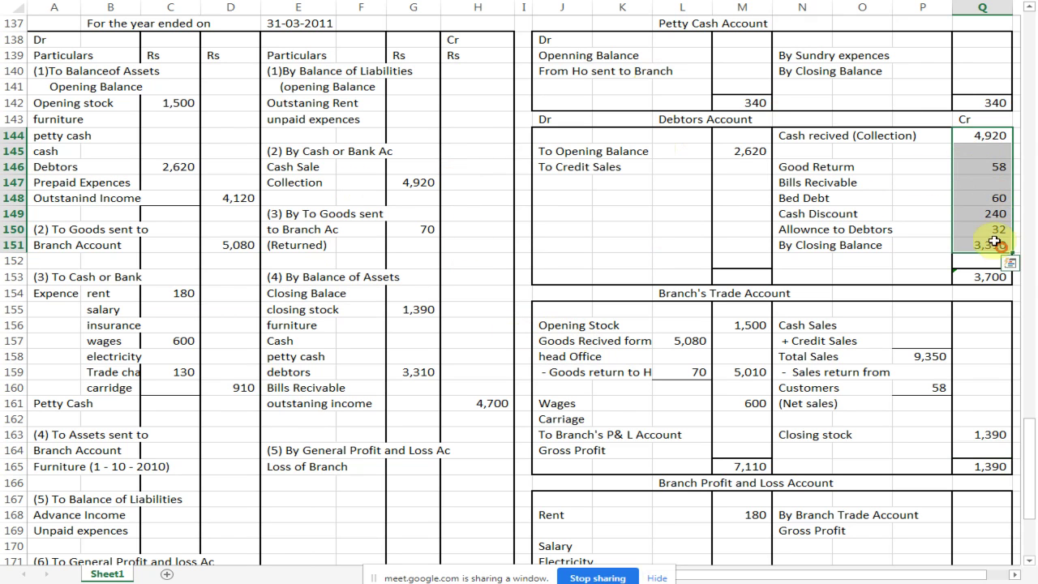
{"action": "left_click", "coordinate": [821, 182]}
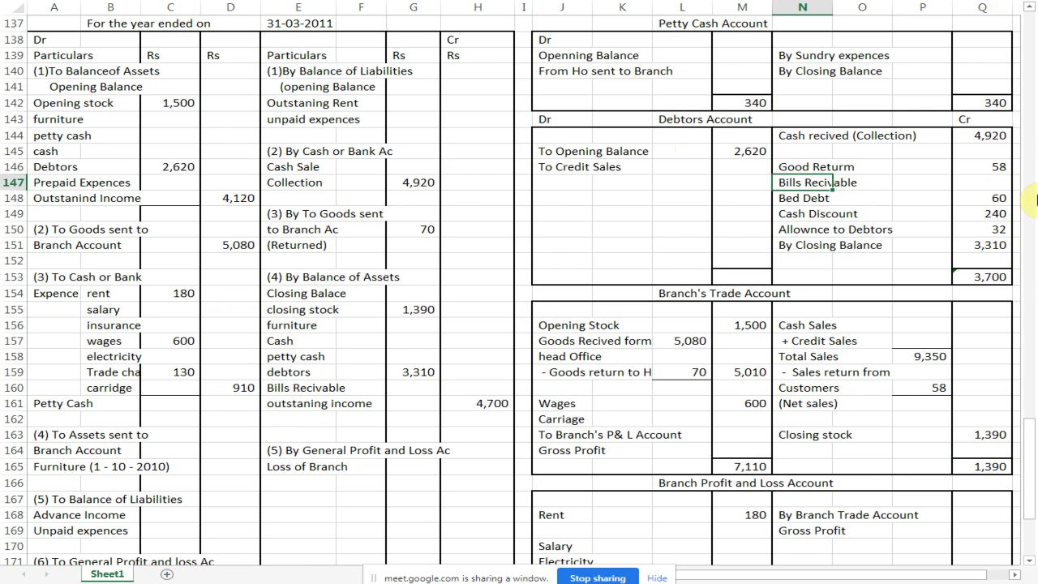
{"action": "left_click", "coordinate": [724, 276]}
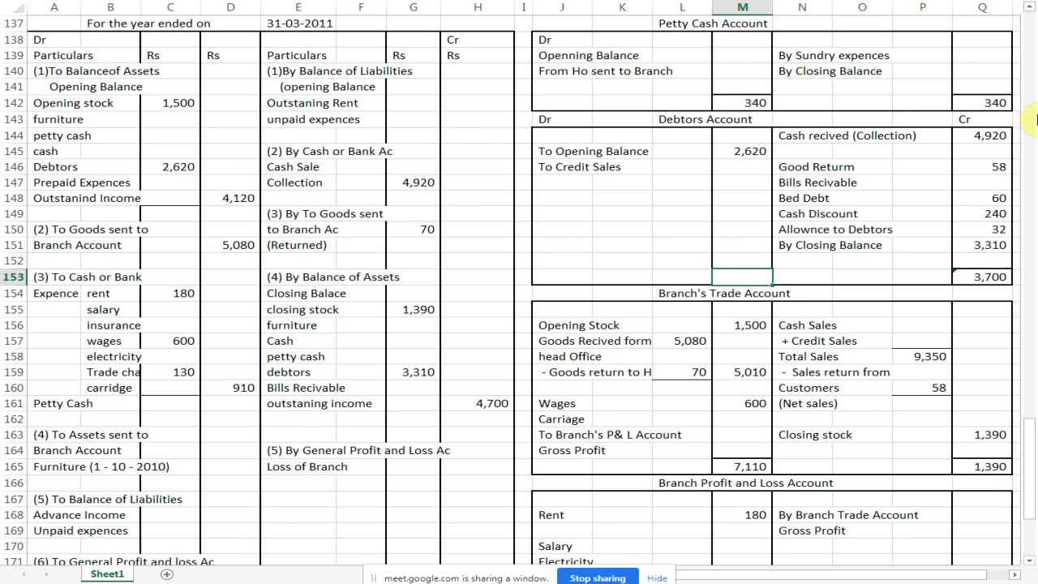
{"action": "key", "text": "Right"}
{"action": "key", "text": "Right"}
{"action": "key", "text": "Right"}
{"action": "key", "text": "Right"}
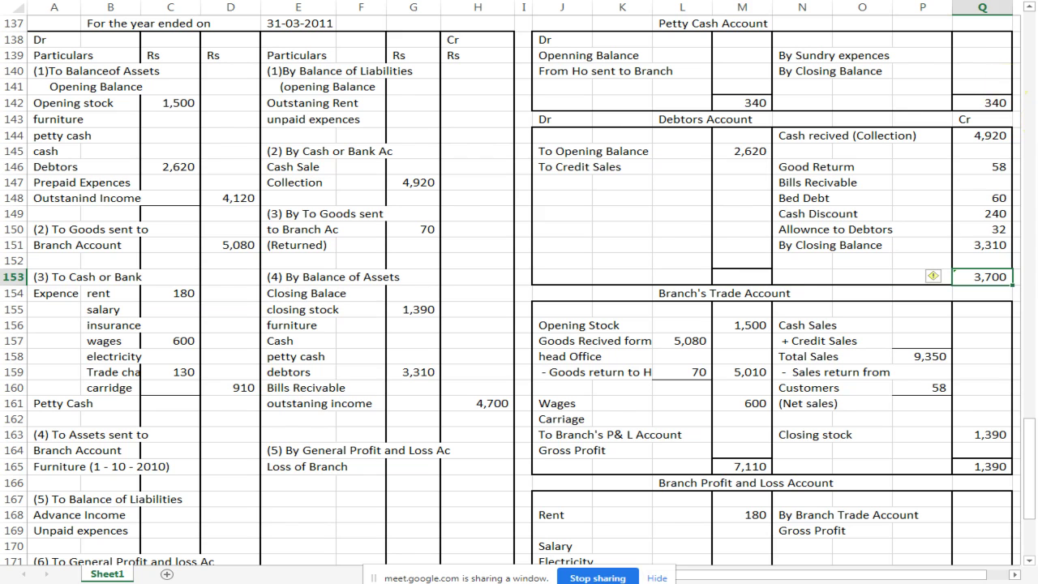
{"action": "key", "text": "alt+equal"}
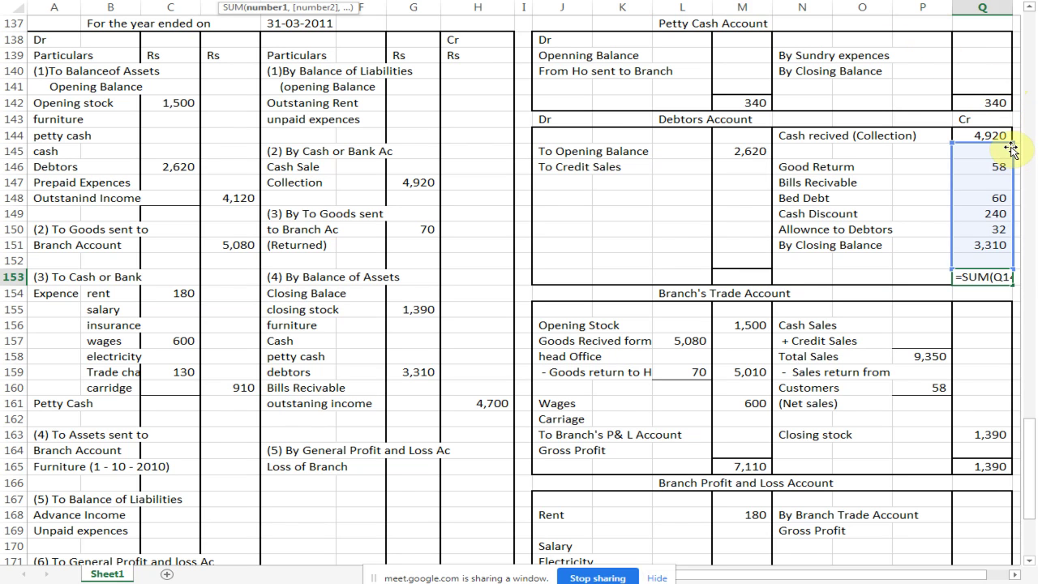
{"action": "left_click_drag", "start_coordinate": [1013, 144], "coordinate": [1015, 130]}
{"action": "key", "text": "Return"}
{"action": "left_click", "coordinate": [725, 278]}
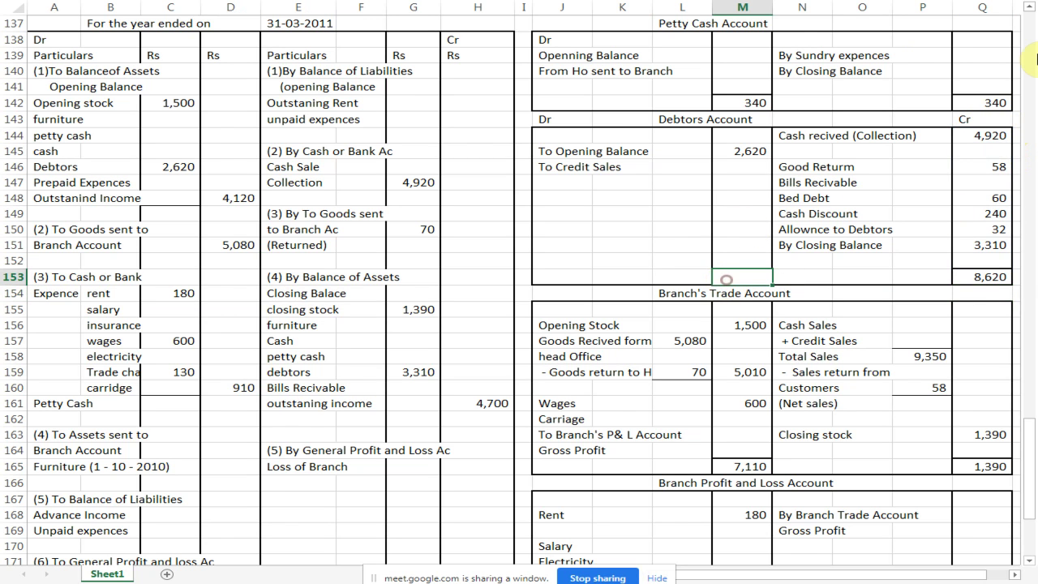
{"action": "key", "text": "Up"}
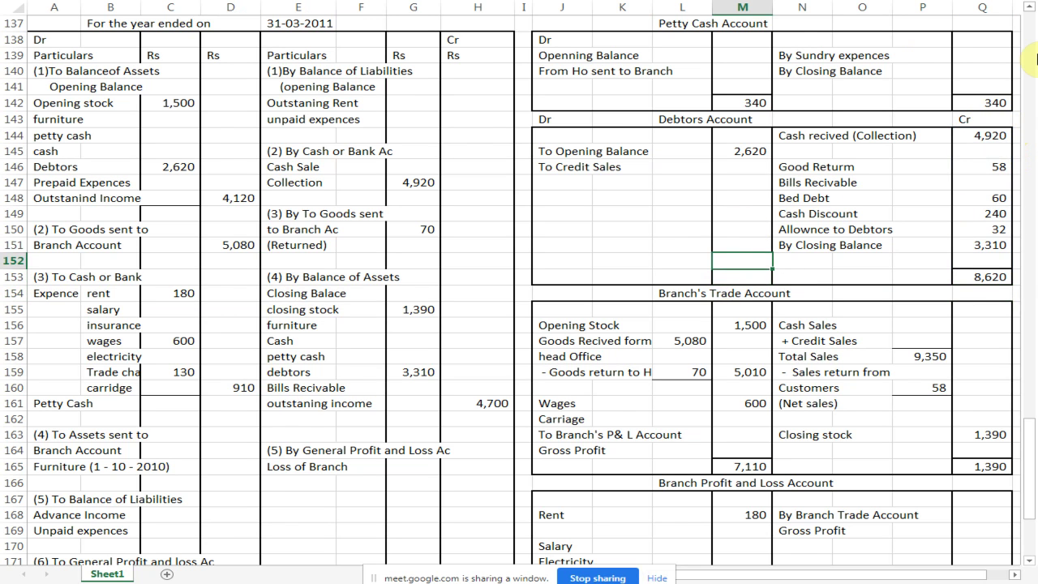
{"action": "type", "text": "=sum("}
{"action": "key", "text": "Up"}
{"action": "key", "text": "shift+Up"}
{"action": "key", "text": "shift+Up"}
{"action": "key", "text": "shift+Up"}
{"action": "key", "text": "shift+Up"}
{"action": "key", "text": "shift+Up"}
{"action": "key", "text": "shift+Up"}
{"action": "key", "text": "shift+Up"}
{"action": "key", "text": "Return"}
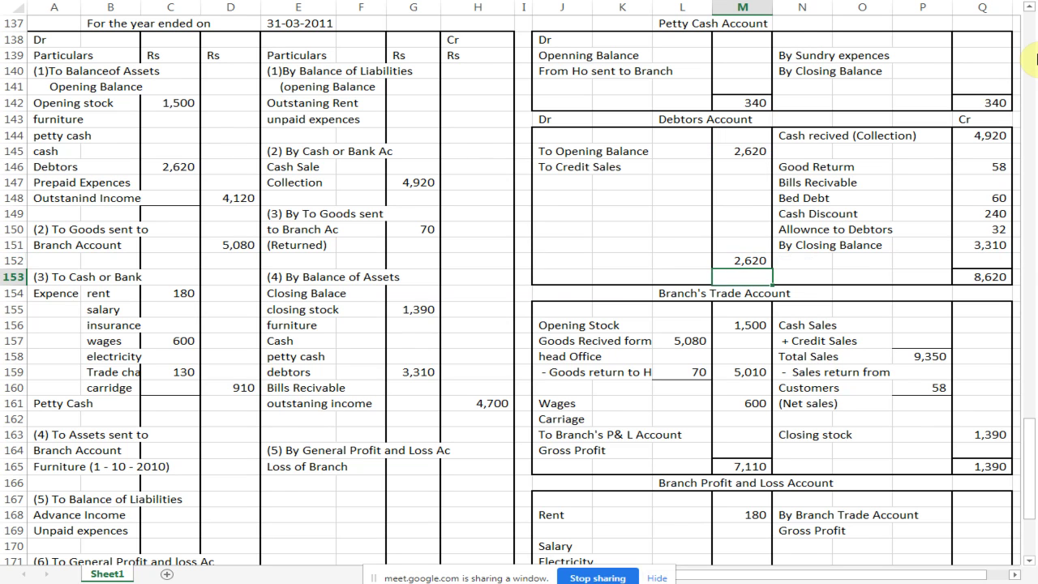
{"action": "key", "text": "Up"}
{"action": "key", "text": "Delete"}
Total the debit side of the Debtors Account in M153 with a SUM over M144 to M152.
{"action": "key", "text": "Down"}
{"action": "type", "text": "=sum("}
{"action": "key", "text": "Up"}
{"action": "key", "text": "shift+Up"}
{"action": "key", "text": "shift+Up"}
{"action": "key", "text": "shift+Up"}
{"action": "key", "text": "shift+Up"}
{"action": "key", "text": "shift+Up"}
{"action": "key", "text": "shift+Up"}
{"action": "key", "text": "shift+Up"}
{"action": "key", "text": "shift+Up"}
{"action": "key", "text": "ctrl+Return"}
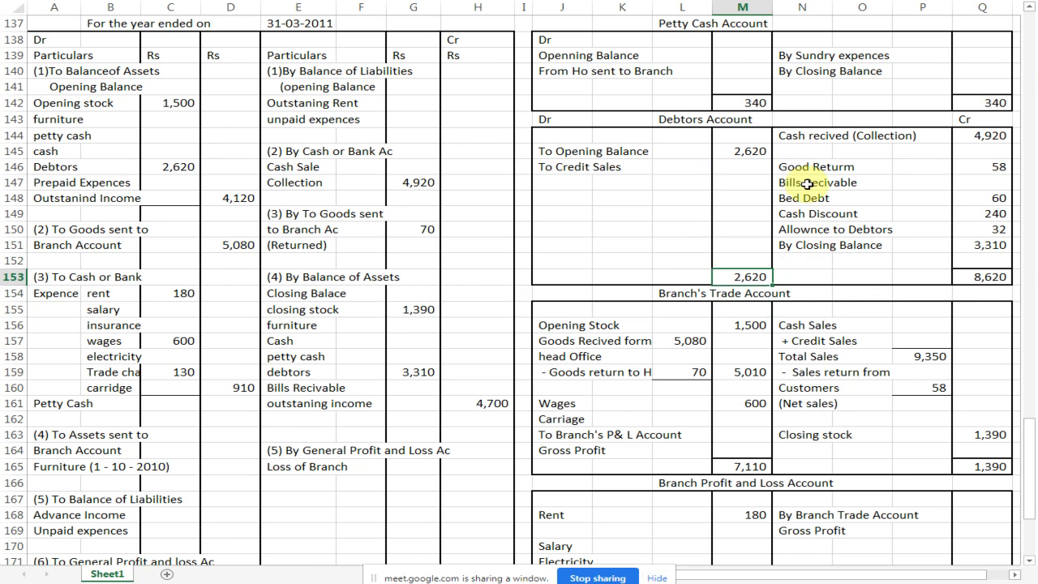
Enter 6000 as credit sales in both the Debtors Account and the Branch's Trade Account.
{"action": "left_click", "coordinate": [735, 173]}
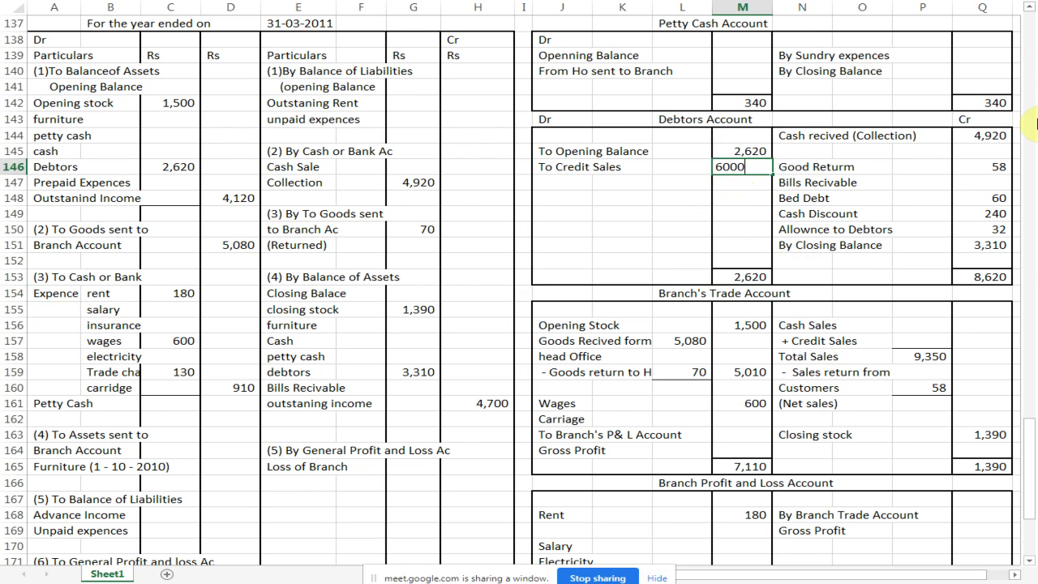
{"action": "key", "text": "Return"}
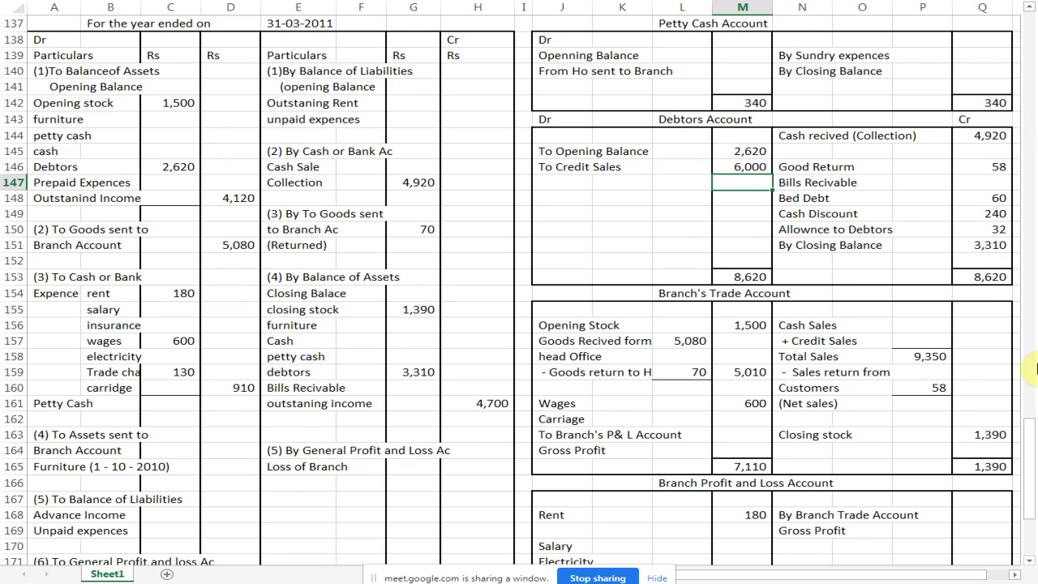
{"action": "left_click", "coordinate": [923, 344]}
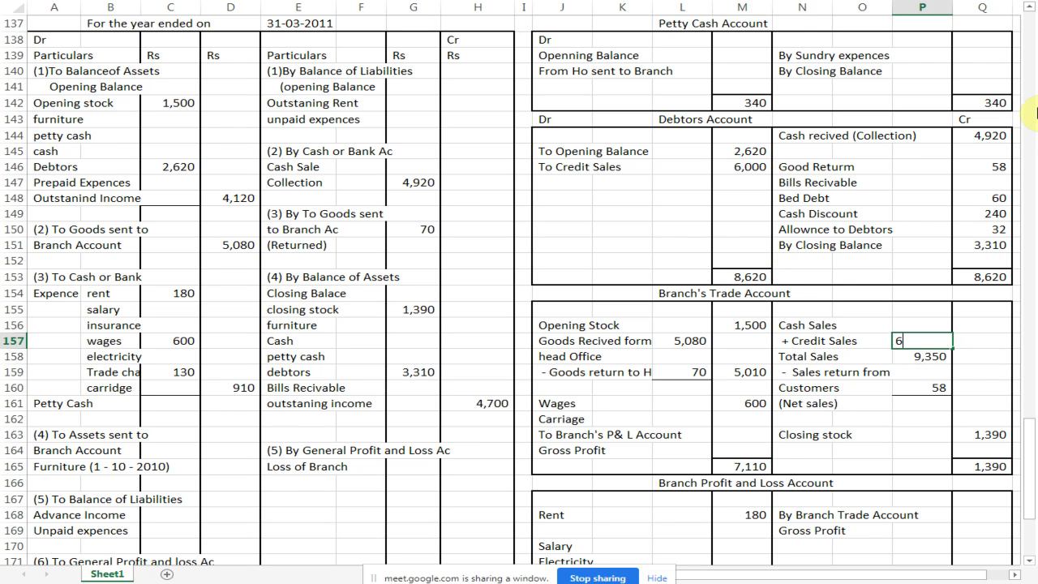
{"action": "key", "text": "Return"}
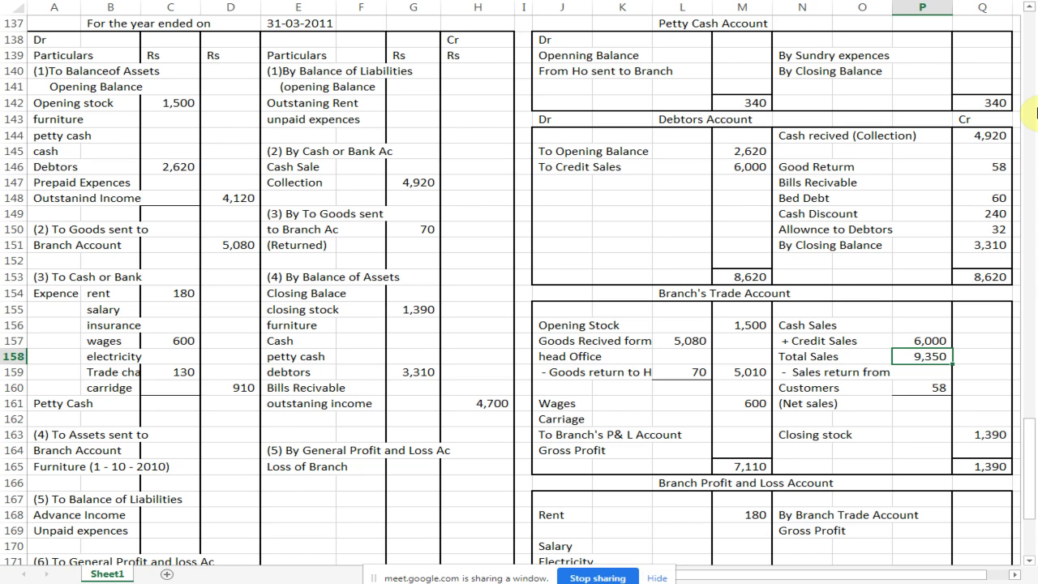
Enter 3350 as cash sales in both the Branch's Trade Account and the branch account's cash or bank section.
{"action": "key", "text": "Up"}
{"action": "key", "text": "Up"}
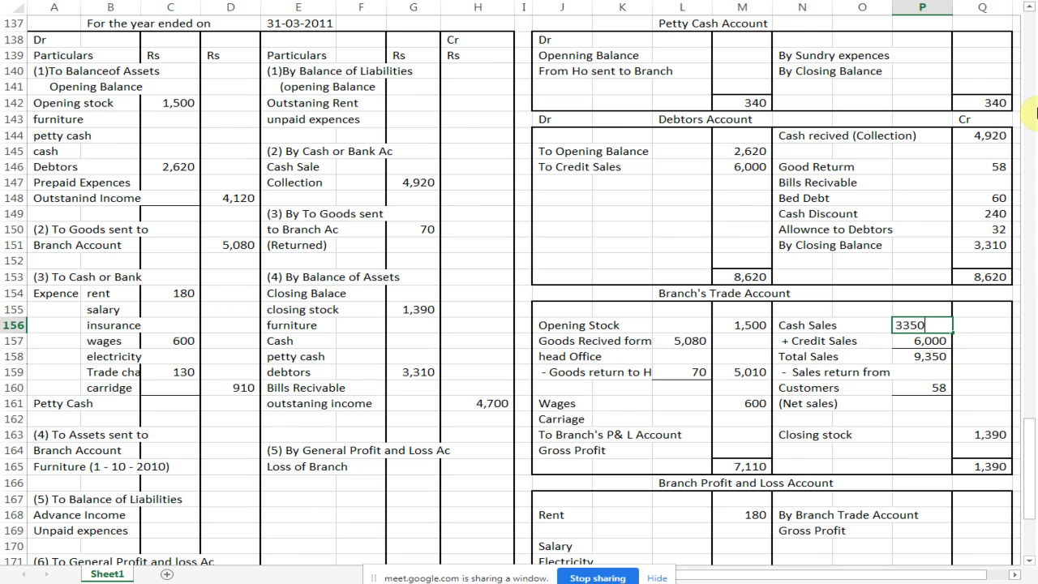
{"action": "key", "text": "Return"}
{"action": "left_click", "coordinate": [417, 167]}
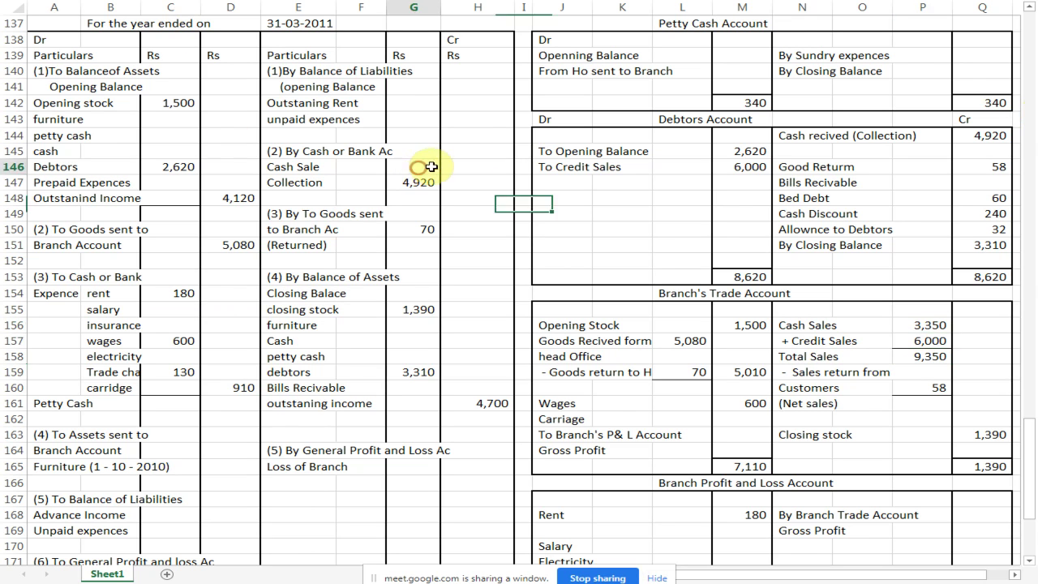
{"action": "type", "text": "3350"}
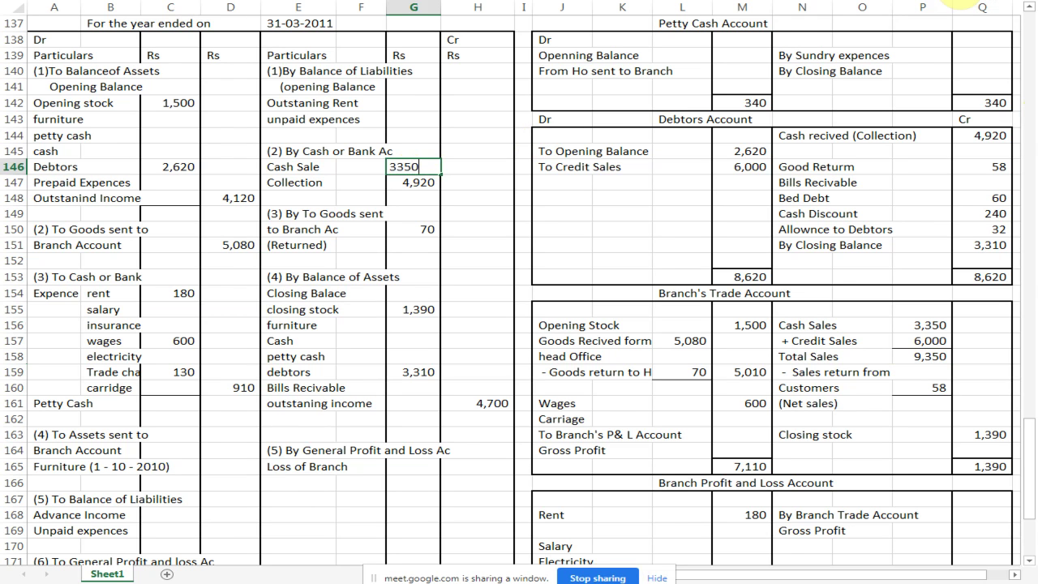
{"action": "key", "text": "Return"}
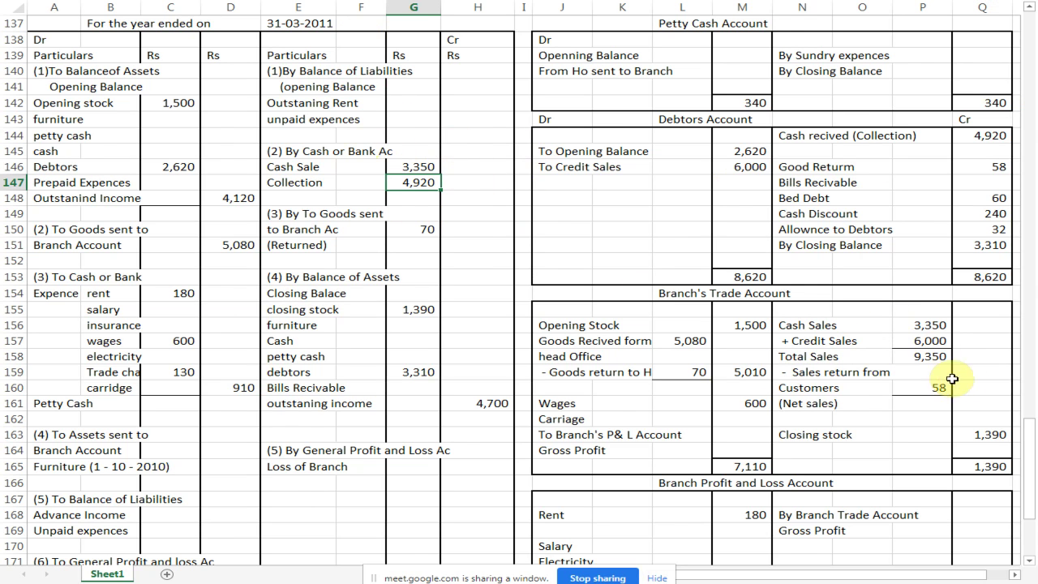
Calculate net sales in Q160 of the Branch's Trade Account as total sales minus the sales return from customers.
{"action": "left_click", "coordinate": [982, 389]}
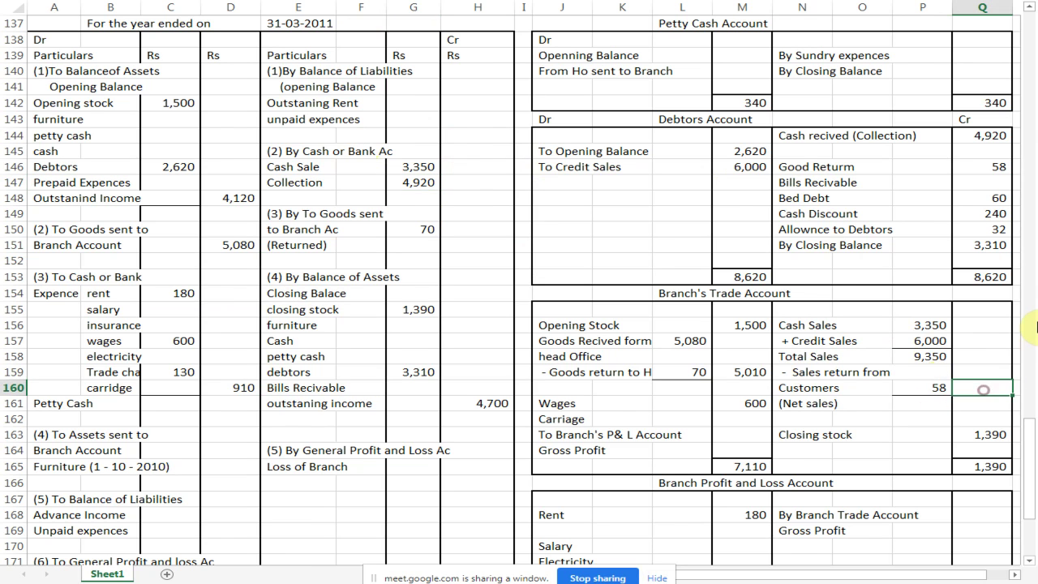
{"action": "type", "text": "="}
{"action": "key", "text": "Left"}
{"action": "key", "text": "Left"}
{"action": "key", "text": "Up"}
{"action": "key", "text": "Up"}
{"action": "key", "text": "Right"}
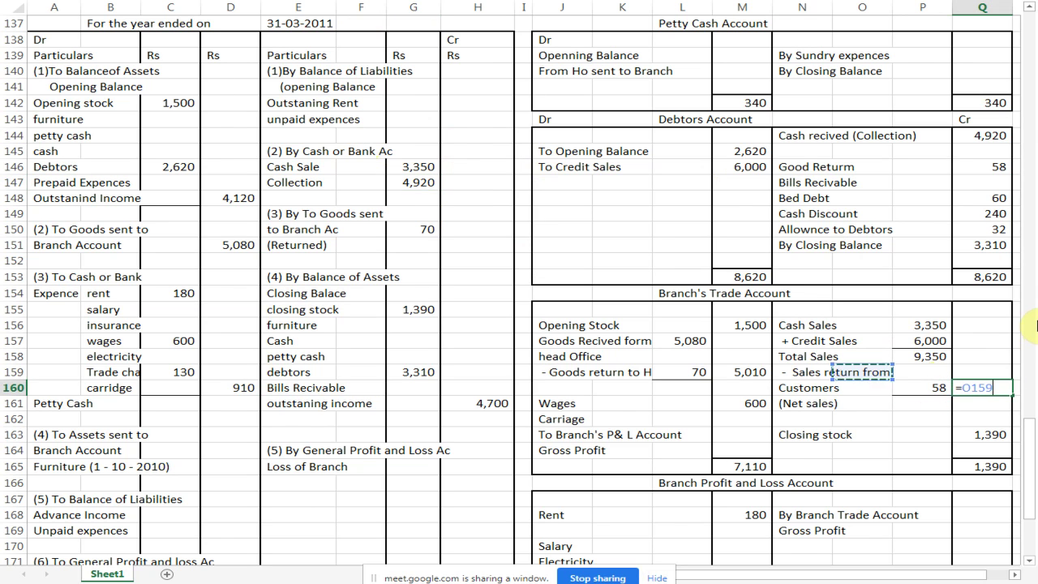
{"action": "type", "text": "-"}
{"action": "key", "text": "Left"}
{"action": "key", "text": "Return"}
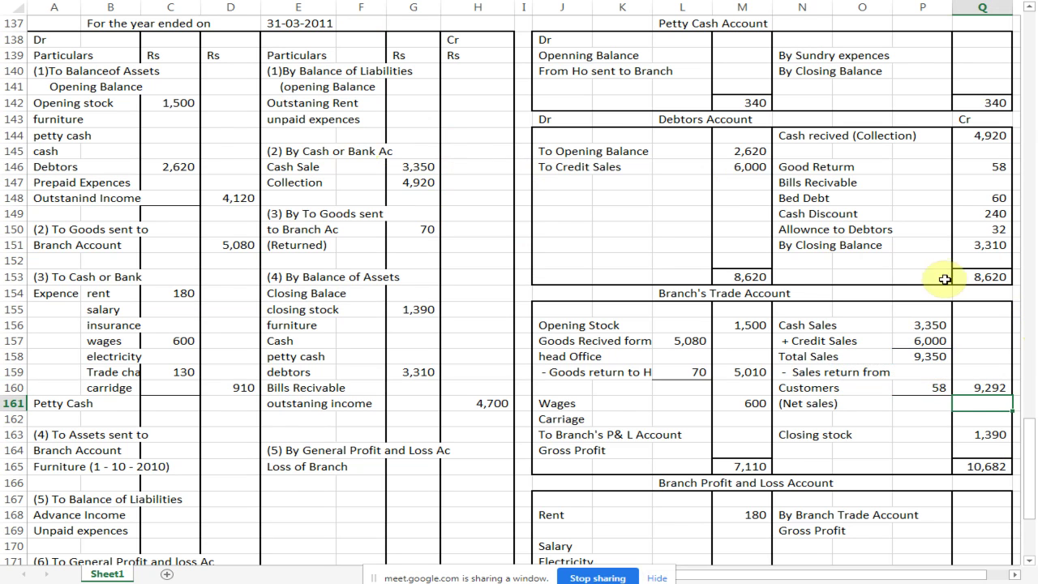
{"action": "left_click", "coordinate": [989, 389]}
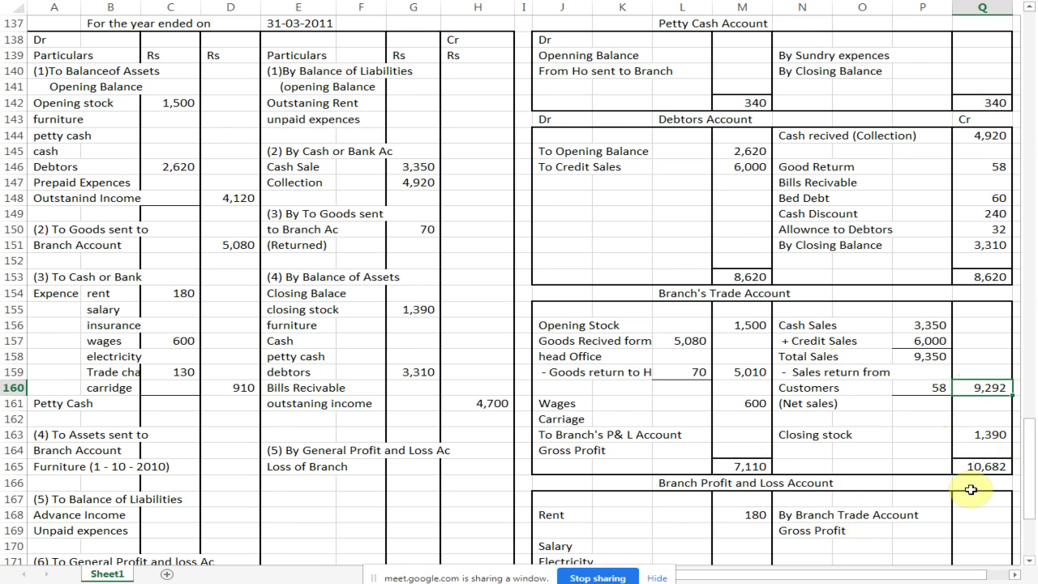
Calculate the gross profit in M164 of the Branch's Trade Account as the credit total in Q165 minus 7110.
{"action": "left_click", "coordinate": [735, 434]}
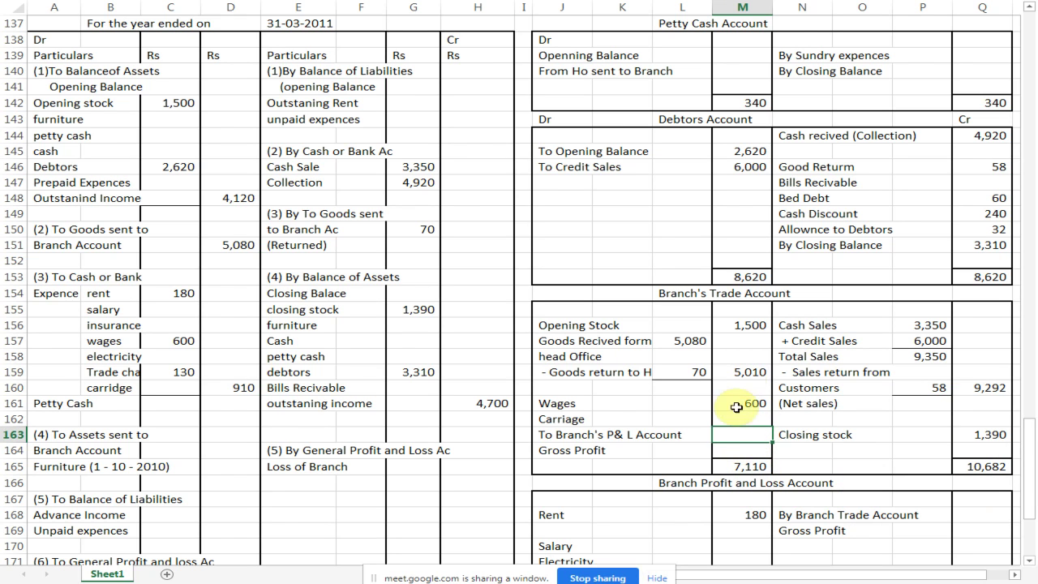
{"action": "left_click", "coordinate": [738, 452]}
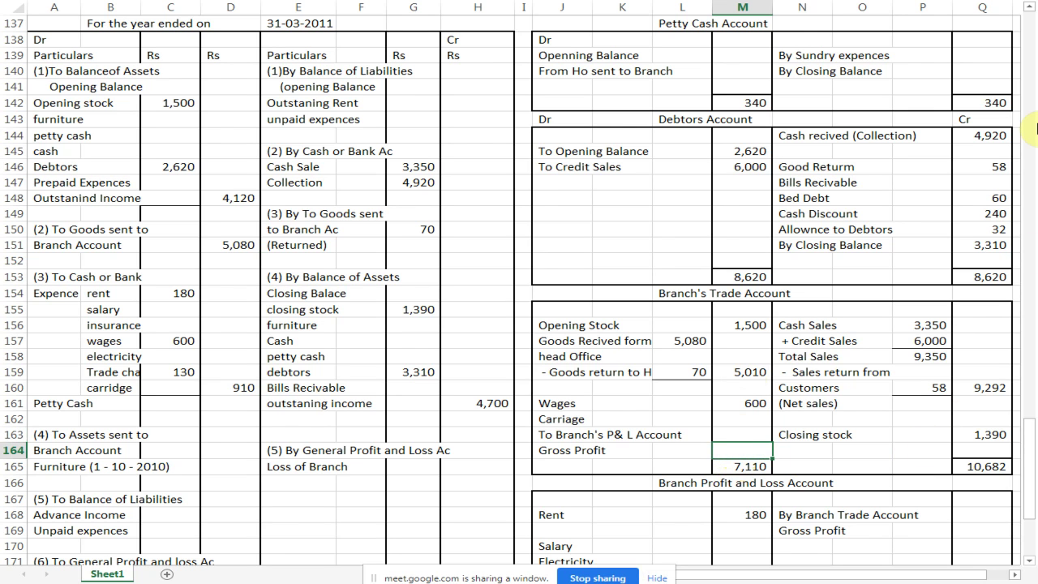
{"action": "key", "text": "Up"}
{"action": "key", "text": "Down"}
{"action": "type", "text": "="}
{"action": "key", "text": "Right"}
{"action": "key", "text": "Right"}
{"action": "key", "text": "Right"}
{"action": "key", "text": "Right"}
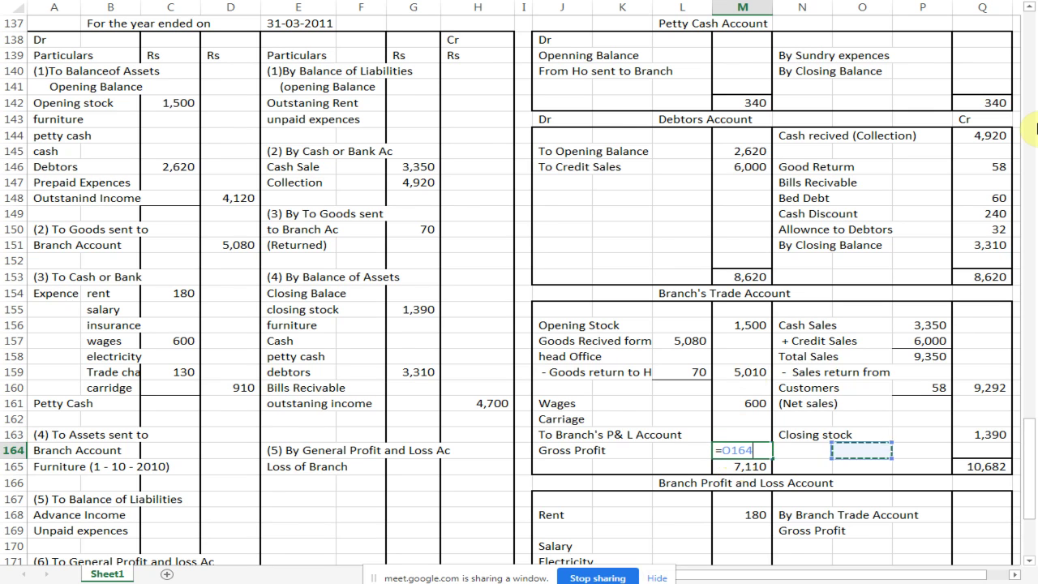
{"action": "key", "text": "Down"}
{"action": "type", "text": "-711"}
{"action": "key", "text": "Return"}
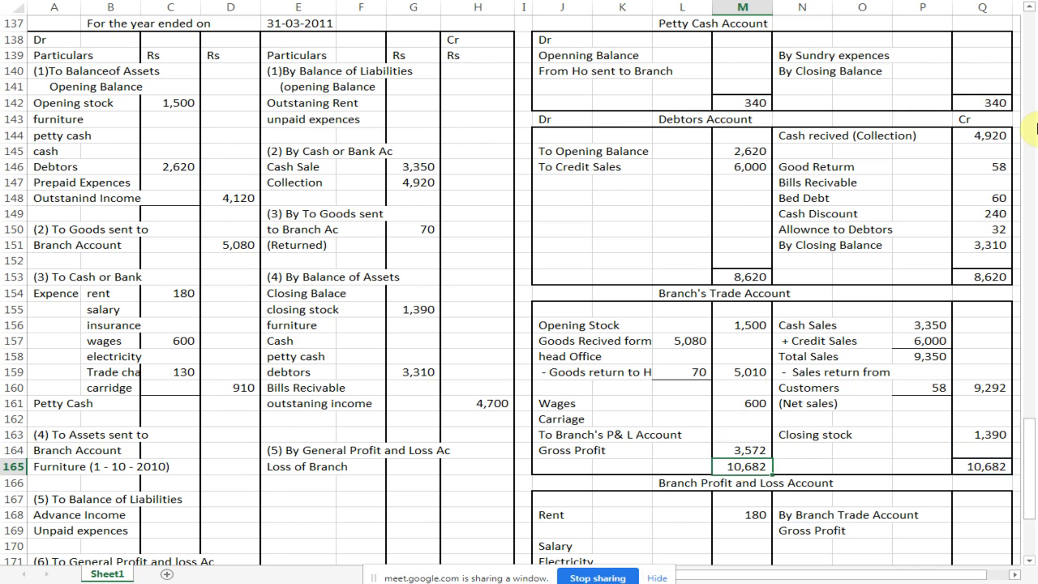
Enter 3572 as the gross profit on the credit side of the Branch Profit and Loss Account.
{"action": "scroll", "coordinate": [1001, 276], "scroll_direction": "down", "scroll_amount": 5}
{"action": "left_click", "coordinate": [973, 289]}
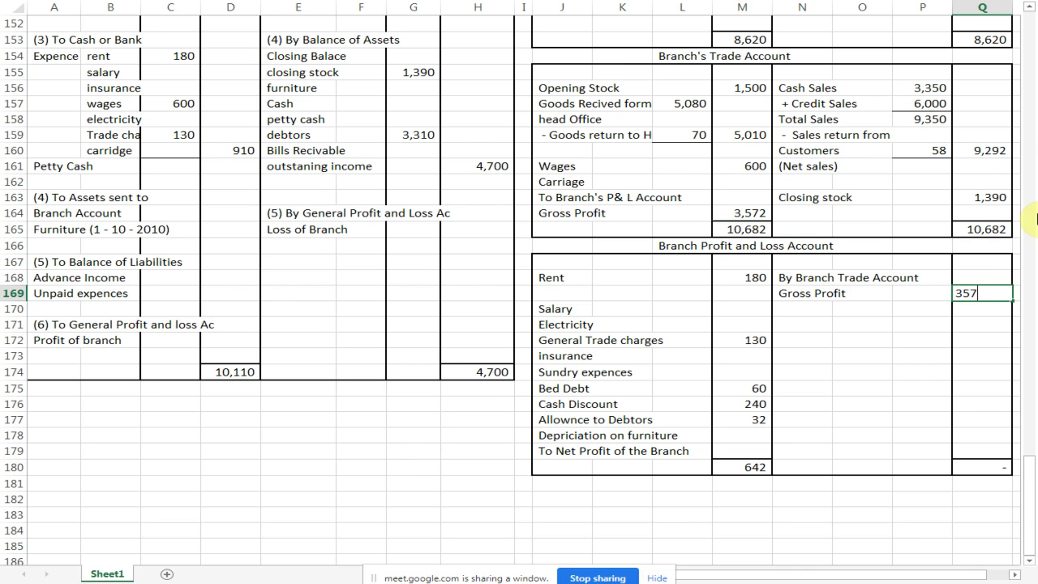
{"action": "key", "text": "Return"}
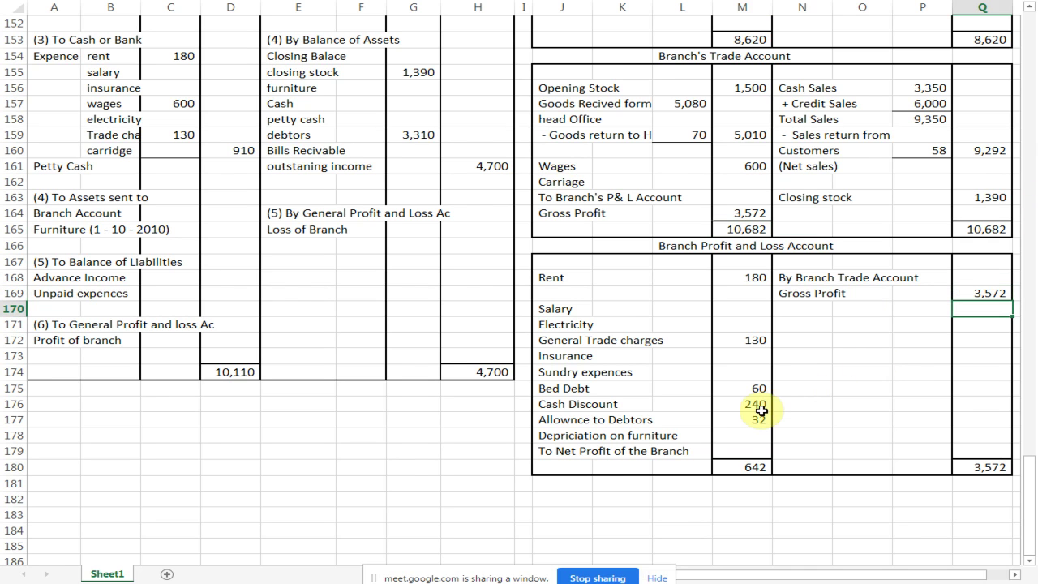
Calculate the branch's net profit in M179 of the Branch Profit and Loss Account as the credit total in Q180 minus 642.
{"action": "left_click", "coordinate": [760, 451]}
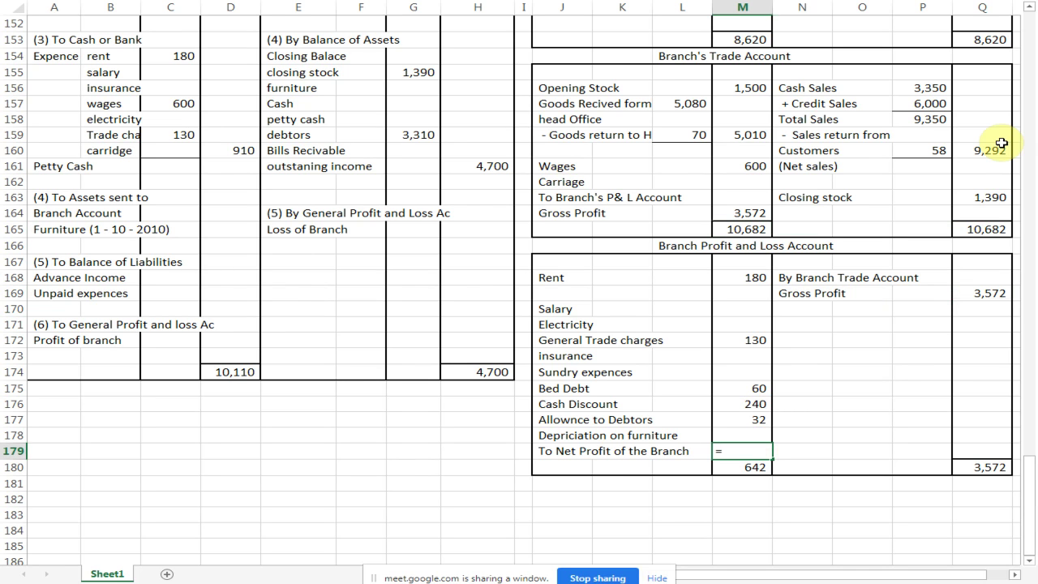
{"action": "type", "text": "="}
{"action": "key", "text": "Right"}
{"action": "key", "text": "Right"}
{"action": "key", "text": "Right"}
{"action": "key", "text": "Right"}
{"action": "key", "text": "Down"}
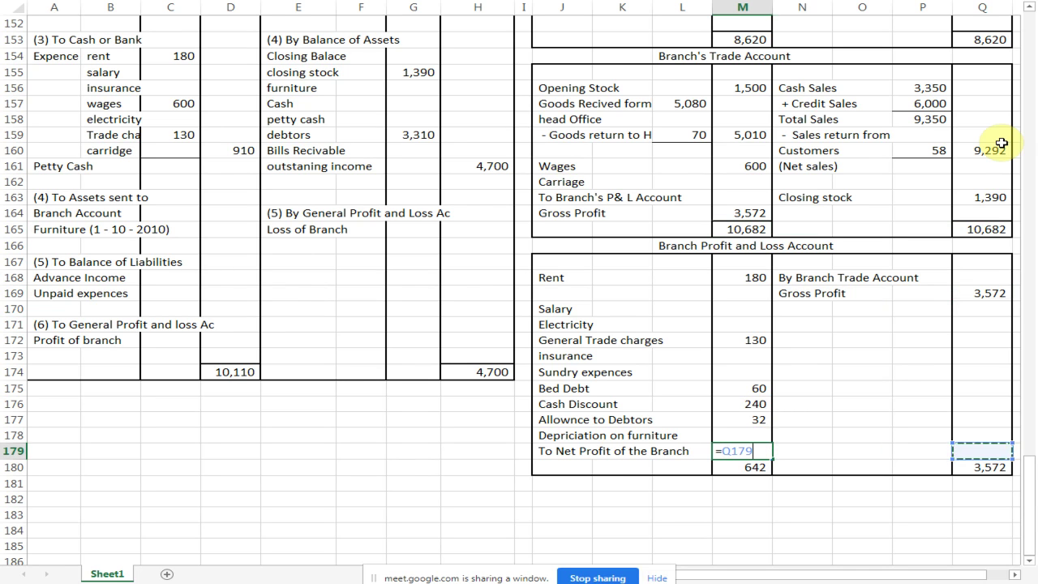
{"action": "type", "text": "-"}
{"action": "key", "text": "Left"}
{"action": "key", "text": "Left"}
{"action": "key", "text": "Left"}
{"action": "key", "text": "Right"}
{"action": "key", "text": "Right"}
{"action": "key", "text": "Right"}
{"action": "key", "text": "BackSpace"}
{"action": "key", "text": "BackSpace"}
{"action": "key", "text": "BackSpace"}
{"action": "key", "text": "BackSpace"}
{"action": "key", "text": "BackSpace"}
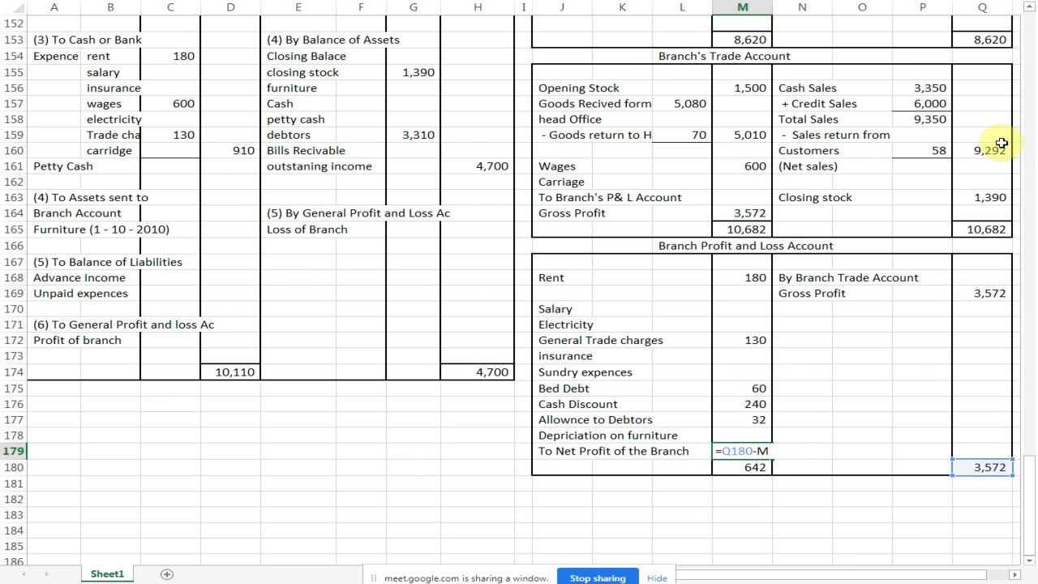
{"action": "type", "text": "-642"}
{"action": "key", "text": "Return"}
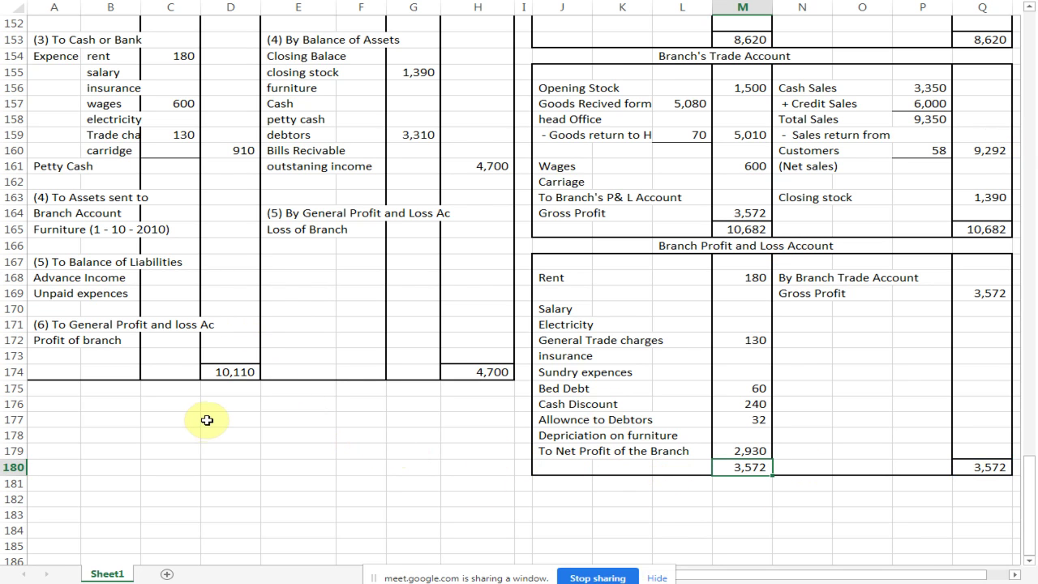
{"action": "scroll", "coordinate": [207, 419], "scroll_direction": "up", "scroll_amount": 6}
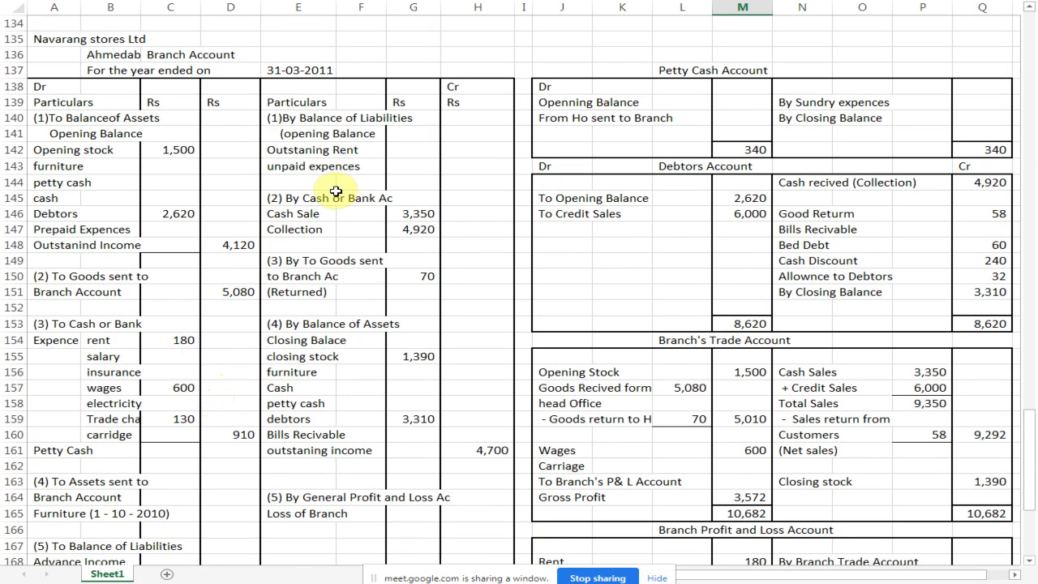
{"action": "scroll", "coordinate": [463, 306], "scroll_direction": "down", "scroll_amount": 5}
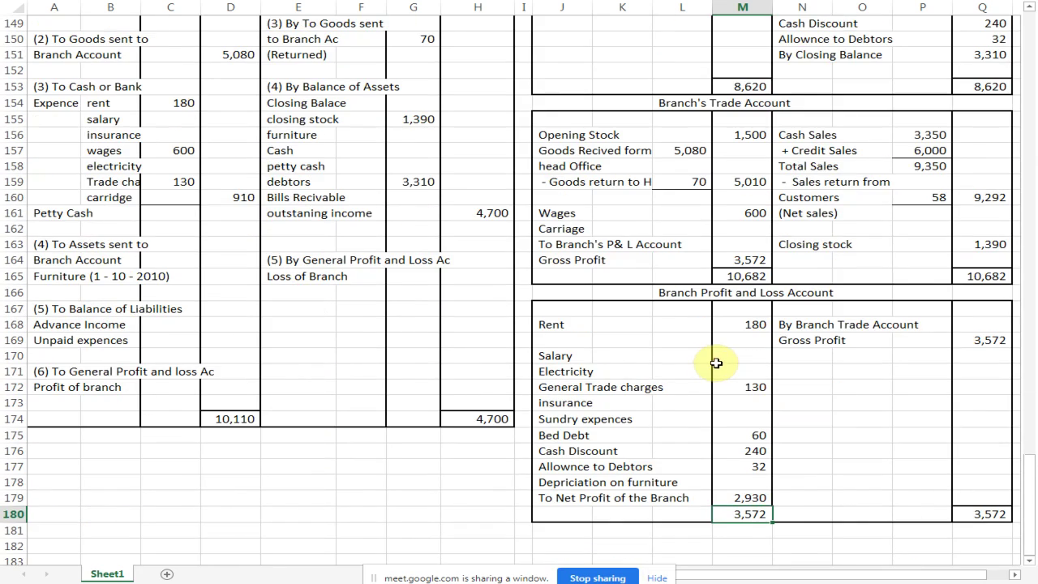
{"action": "scroll", "coordinate": [598, 278], "scroll_direction": "up", "scroll_amount": 2}
{"action": "scroll", "coordinate": [587, 343], "scroll_direction": "up", "scroll_amount": 2}
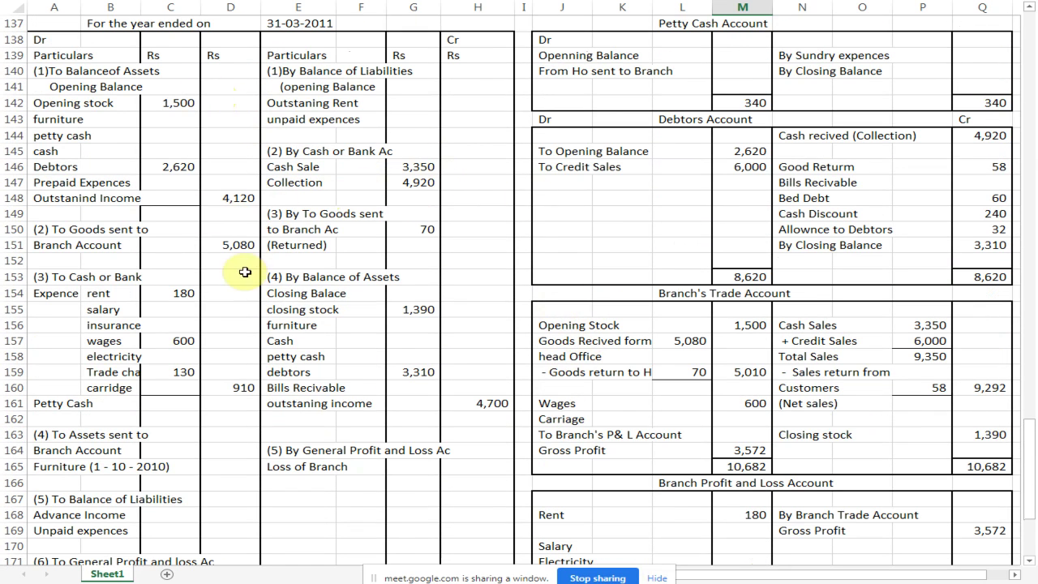
Total the cash sale and collection amounts in H147 of the Branch Account with a SUM formula.
{"action": "scroll", "coordinate": [259, 370], "scroll_direction": "down", "scroll_amount": 2}
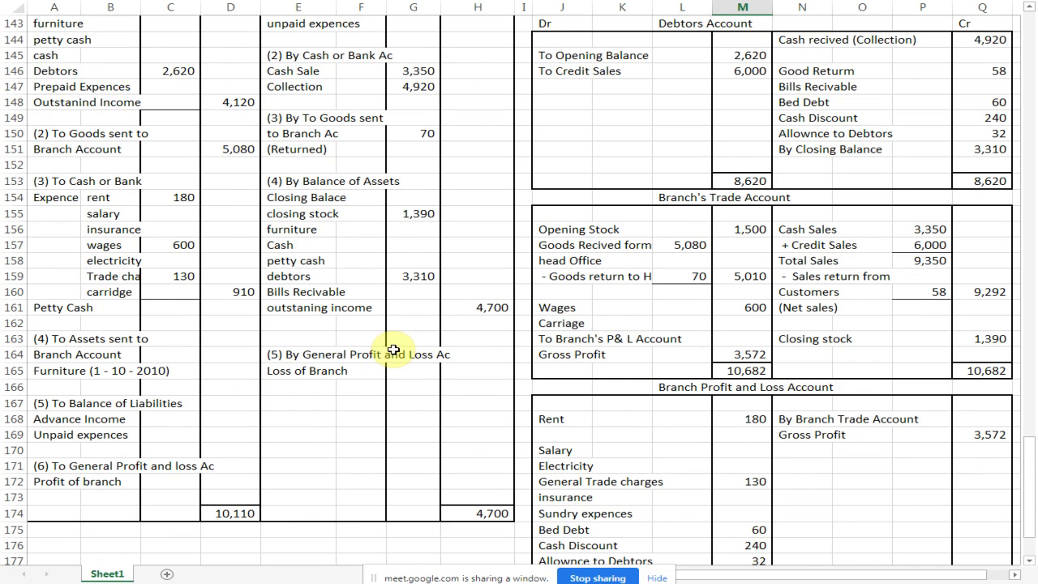
{"action": "scroll", "coordinate": [487, 248], "scroll_direction": "up", "scroll_amount": 3}
{"action": "left_click", "coordinate": [472, 227]}
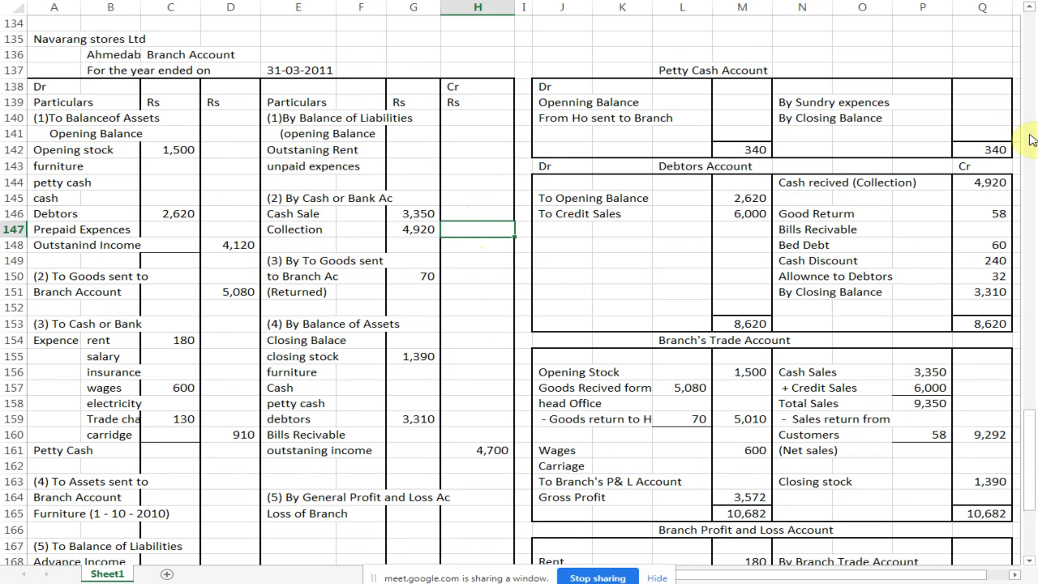
{"action": "type", "text": "=sum("}
{"action": "key", "text": "Left"}
{"action": "key", "text": "shift+Up"}
{"action": "key", "text": "Return"}
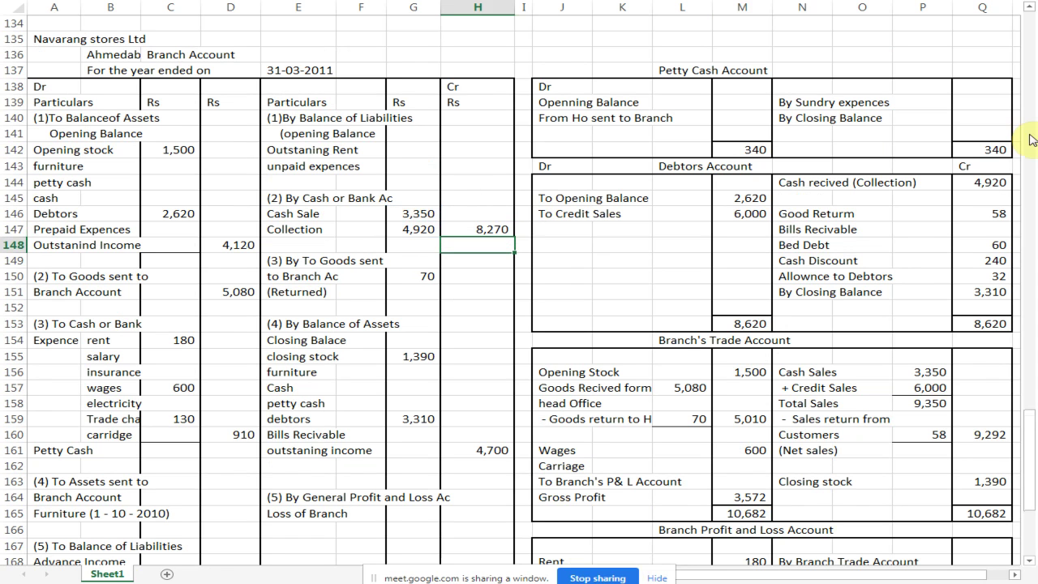
Enter 70 in H150 as the credit amount for goods returned in the Branch Account.
{"action": "left_click", "coordinate": [479, 276]}
{"action": "type", "text": "70"}
{"action": "key", "text": "Return"}
Calculate the profit of branch in D172 of the Branch Account as the credit total in H174 minus 10110.
{"action": "key", "text": "Down"}
{"action": "key", "text": "Down"}
{"action": "key", "text": "Down"}
{"action": "key", "text": "Down"}
{"action": "key", "text": "Down"}
{"action": "key", "text": "Down"}
{"action": "key", "text": "Down"}
{"action": "key", "text": "Down"}
{"action": "key", "text": "Down"}
{"action": "key", "text": "Down"}
{"action": "key", "text": "Down"}
{"action": "key", "text": "Down"}
{"action": "key", "text": "Down"}
{"action": "key", "text": "Down"}
{"action": "key", "text": "Down"}
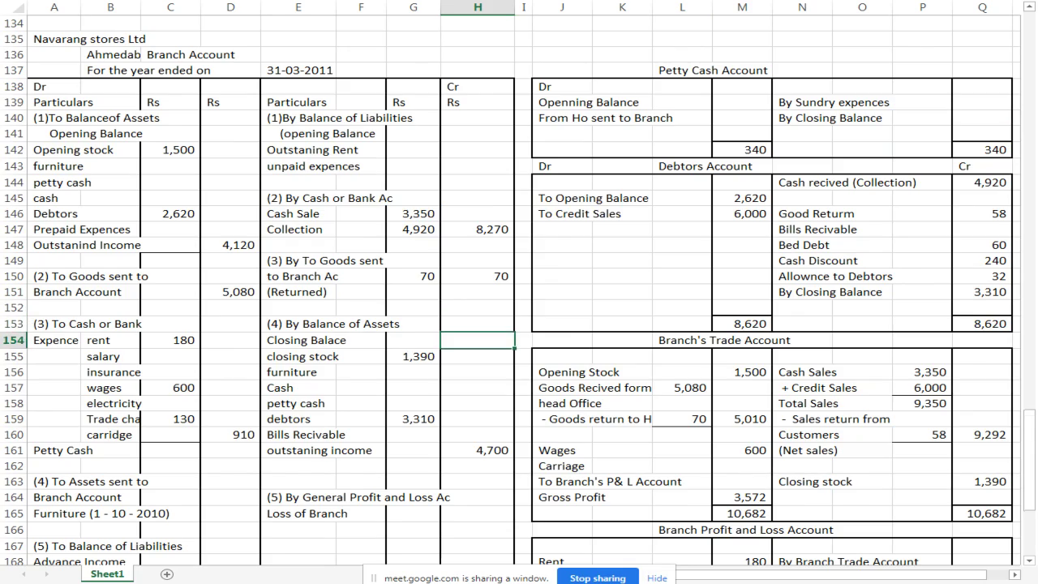
{"action": "key", "text": "Down"}
{"action": "key", "text": "Down"}
{"action": "key", "text": "Down"}
{"action": "key", "text": "Down"}
{"action": "key", "text": "Down"}
{"action": "key", "text": "Down"}
{"action": "key", "text": "Down"}
{"action": "key", "text": "Down"}
{"action": "key", "text": "Down"}
{"action": "key", "text": "Down"}
{"action": "key", "text": "Down"}
{"action": "key", "text": "Down"}
{"action": "key", "text": "Down"}
{"action": "key", "text": "Down"}
{"action": "key", "text": "Down"}
{"action": "key", "text": "Down"}
{"action": "key", "text": "Down"}
{"action": "key", "text": "Down"}
{"action": "key", "text": "Down"}
{"action": "key", "text": "Down"}
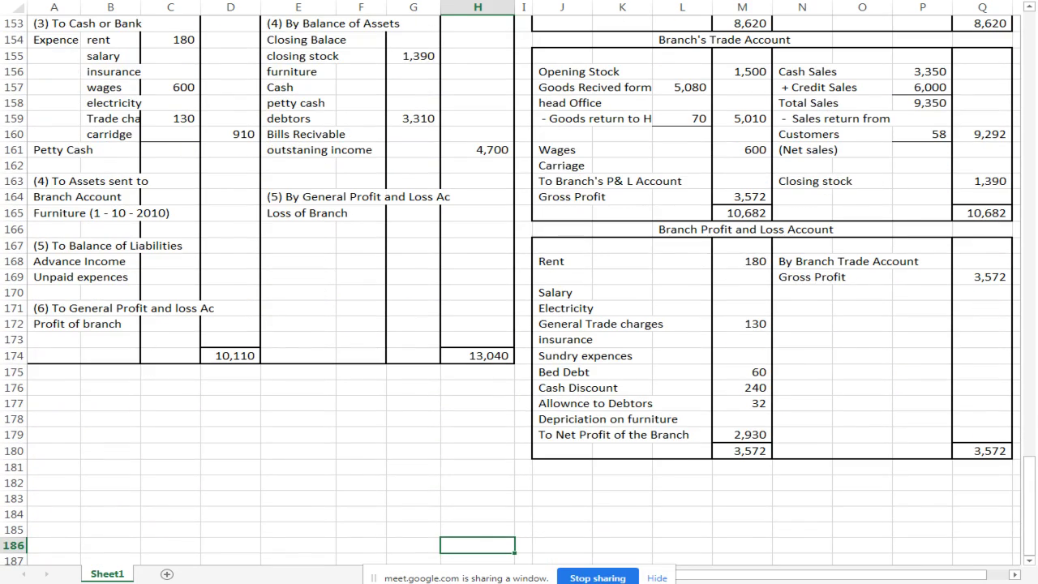
{"action": "scroll", "coordinate": [487, 486], "scroll_direction": "up", "scroll_amount": 2}
{"action": "left_click", "coordinate": [480, 434]}
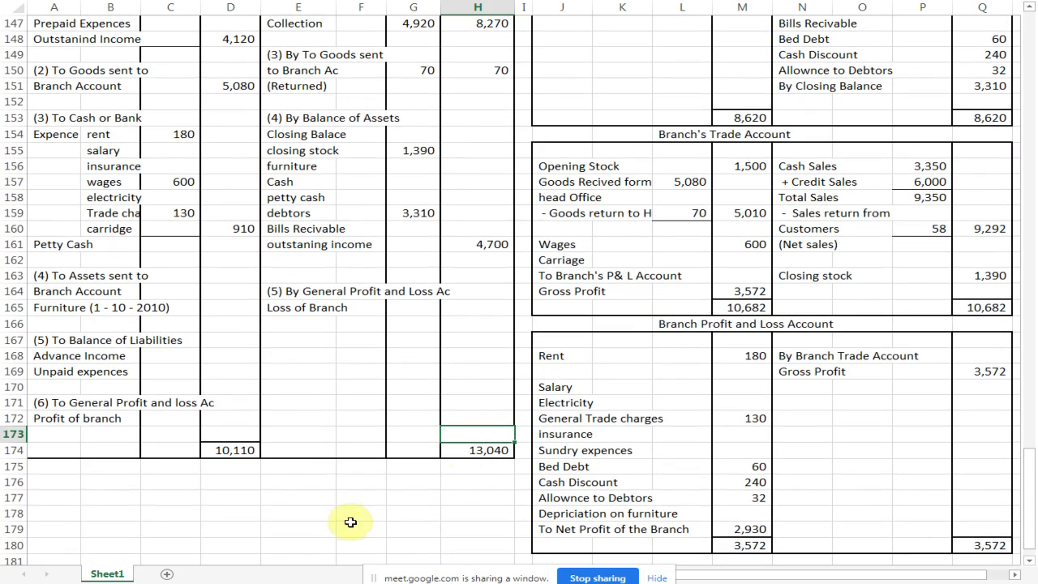
{"action": "left_click", "coordinate": [222, 419]}
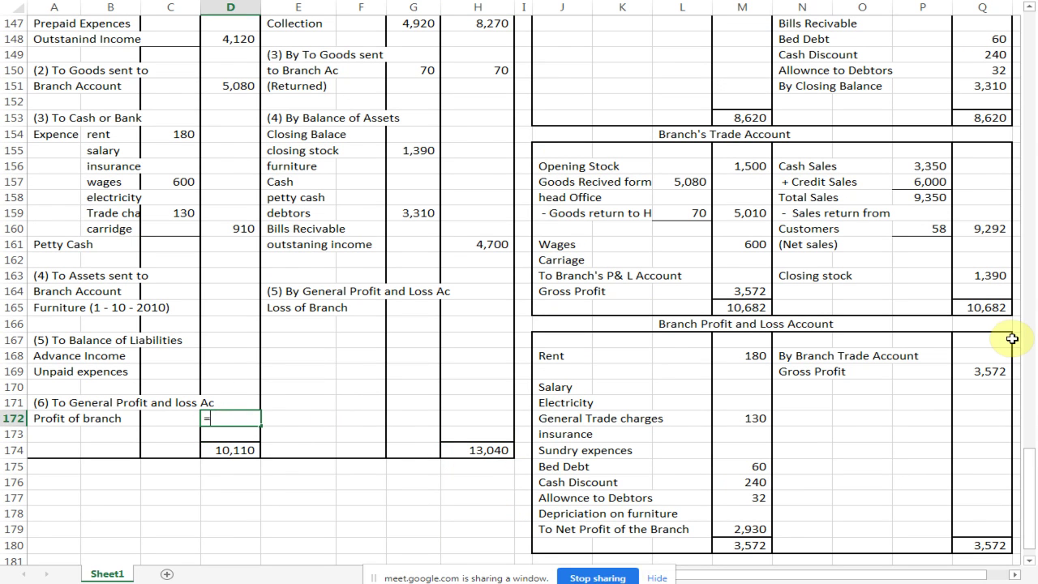
{"action": "type", "text": "="}
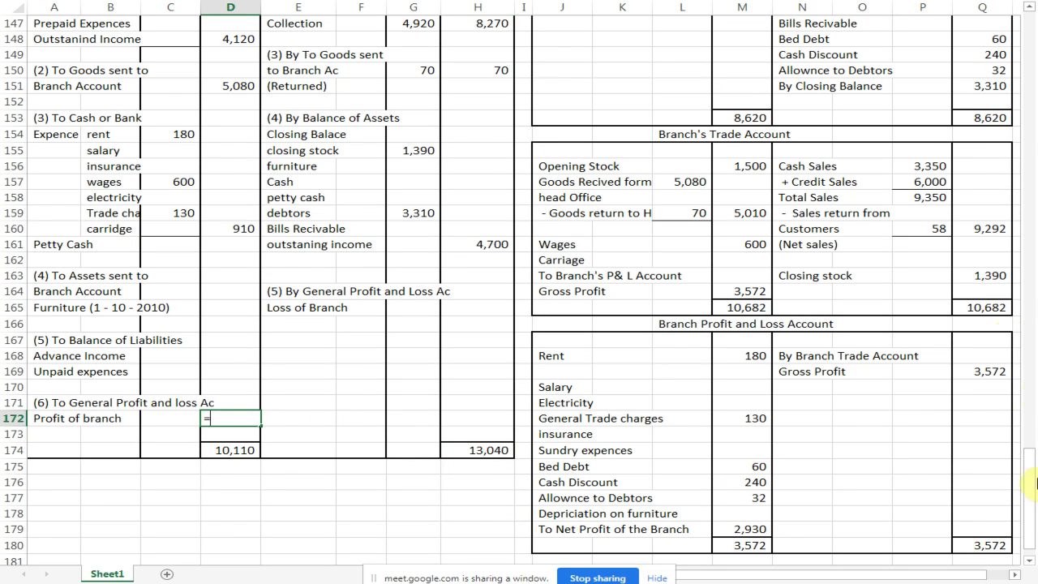
{"action": "left_click", "coordinate": [492, 450]}
{"action": "type", "text": "-1011"}
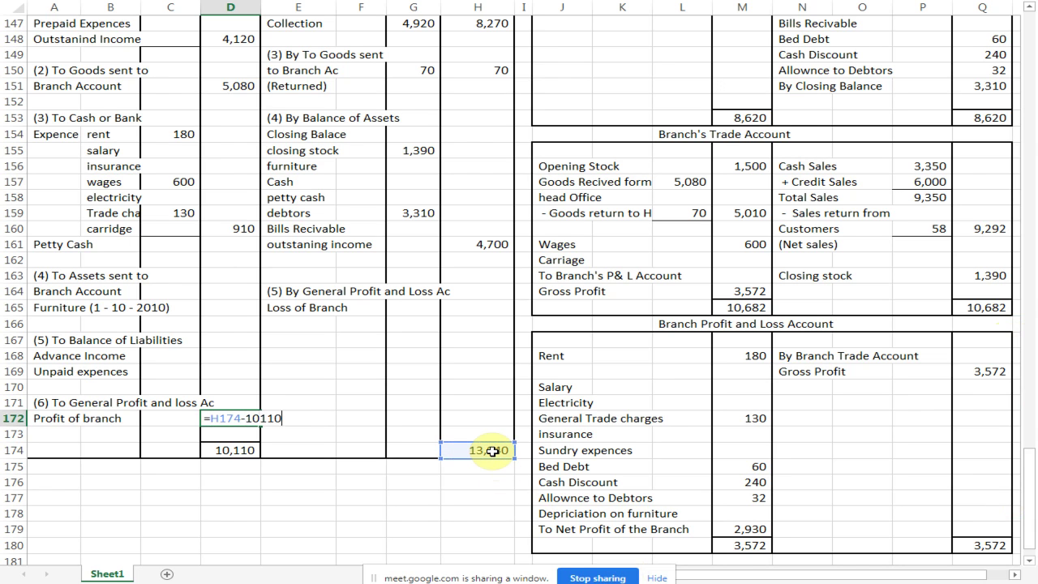
{"action": "type", "text": "0"}
{"action": "key", "text": "Return"}
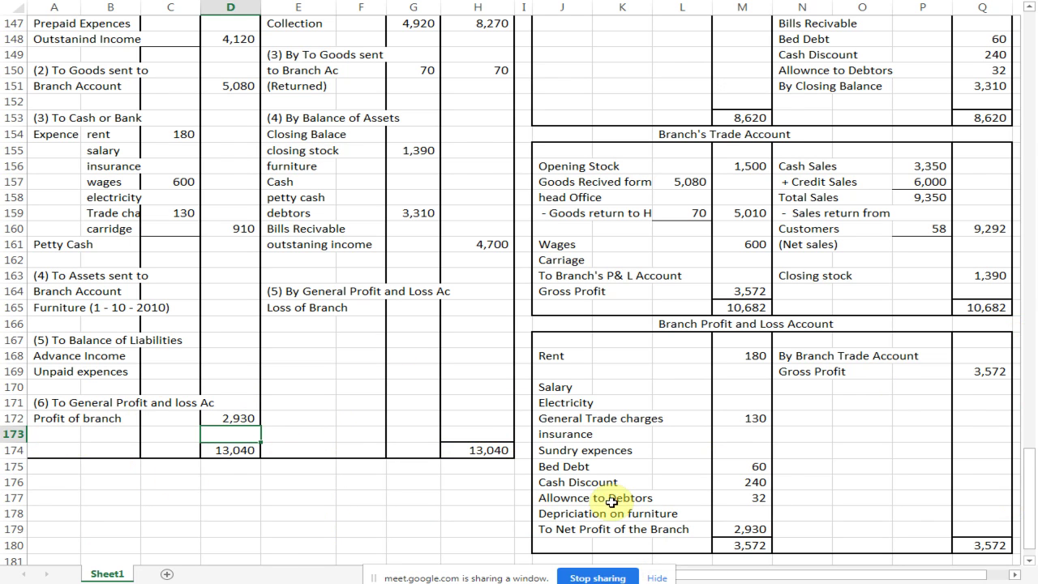
Review the completed Branch Account, examining the goods returned and the cash sale entry under cash or bank.
{"action": "scroll", "coordinate": [492, 388], "scroll_direction": "up", "scroll_amount": 5}
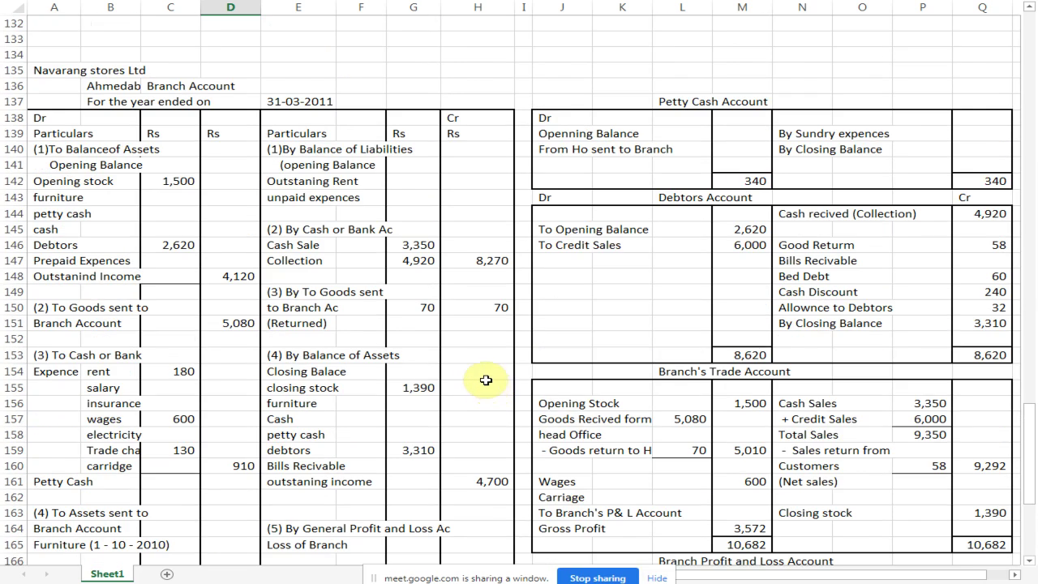
{"action": "scroll", "coordinate": [489, 384], "scroll_direction": "down", "scroll_amount": 3}
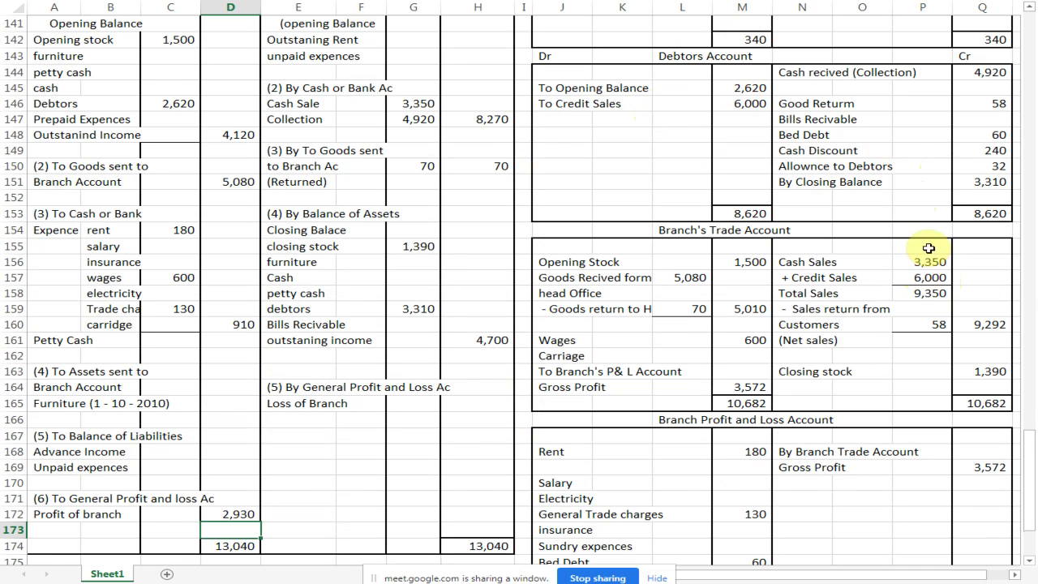
{"action": "left_click", "coordinate": [300, 162]}
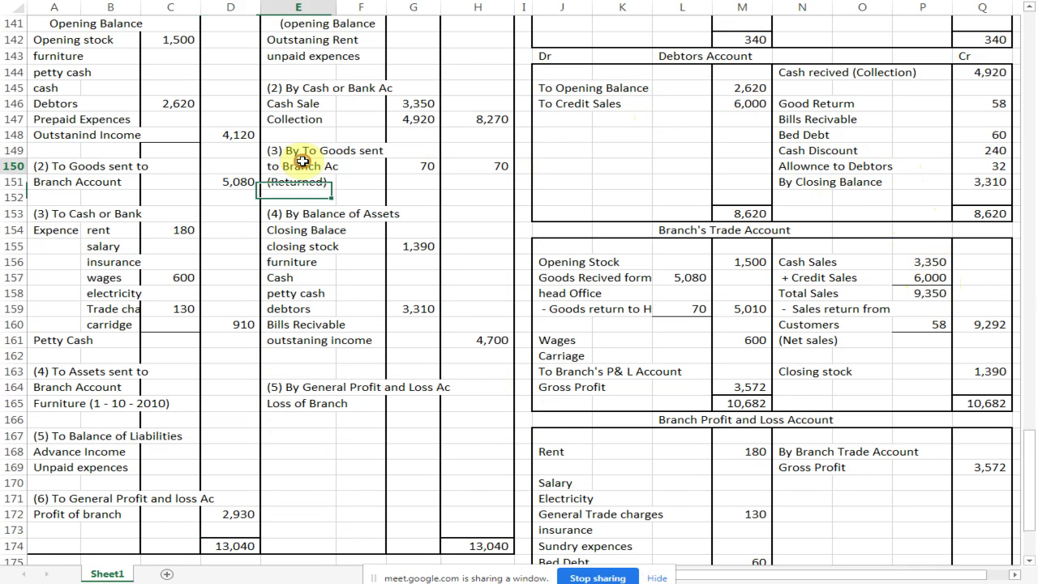
{"action": "left_click", "coordinate": [286, 104]}
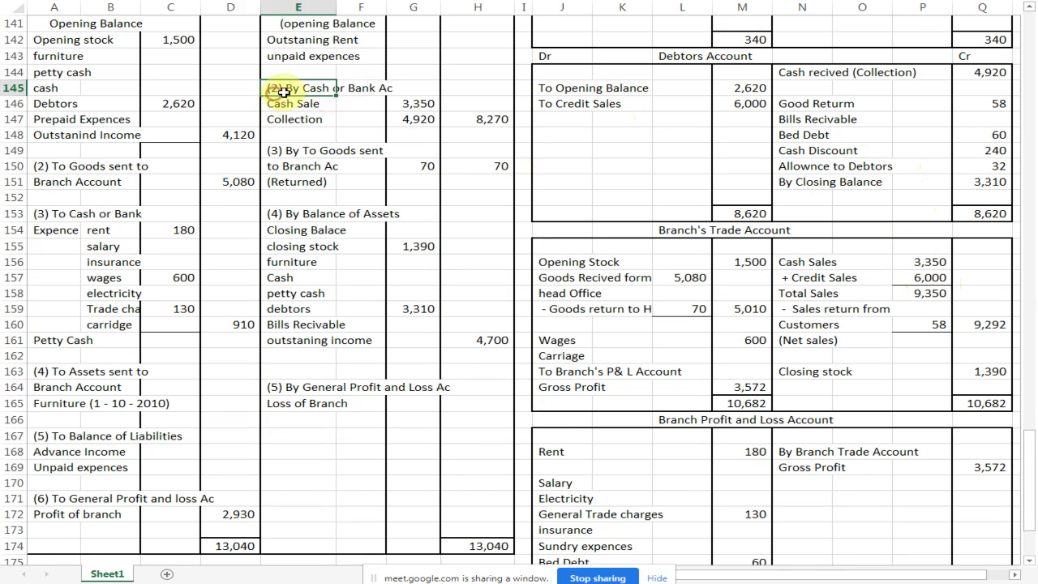
{"action": "left_click", "coordinate": [418, 103]}
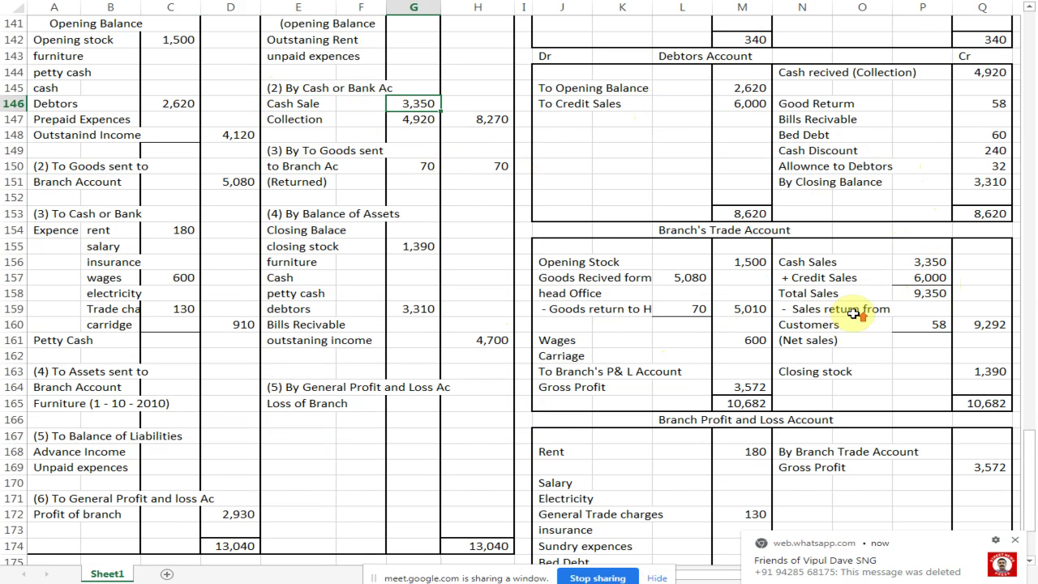
{"action": "scroll", "coordinate": [853, 313], "scroll_direction": "up", "scroll_amount": 3}
{"action": "scroll", "coordinate": [853, 313], "scroll_direction": "down", "scroll_amount": 1}
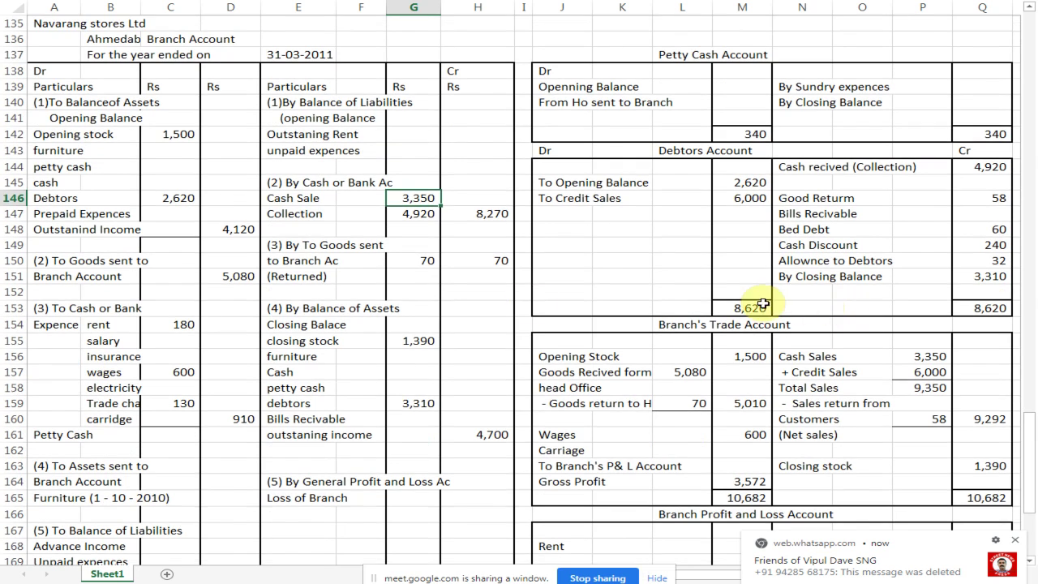
Examine the Debtors Account: opening balance, credit sales, collection, goods return, bad debt, cash discount, allowance and closing balance.
{"action": "scroll", "coordinate": [646, 190], "scroll_direction": "down", "scroll_amount": 2, "text": "ctrl"}
{"action": "left_click", "coordinate": [580, 117]}
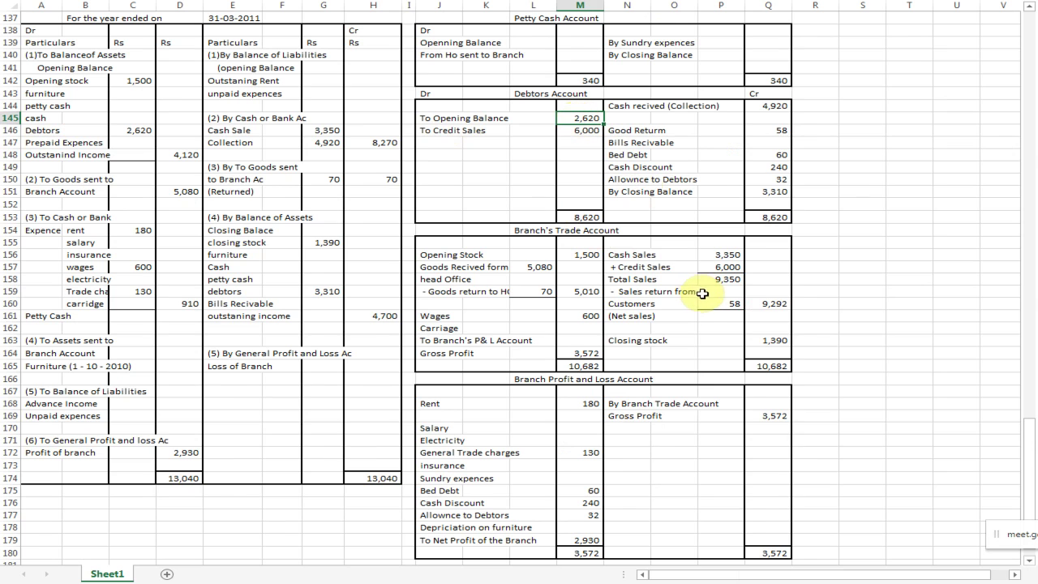
{"action": "left_click", "coordinate": [585, 130]}
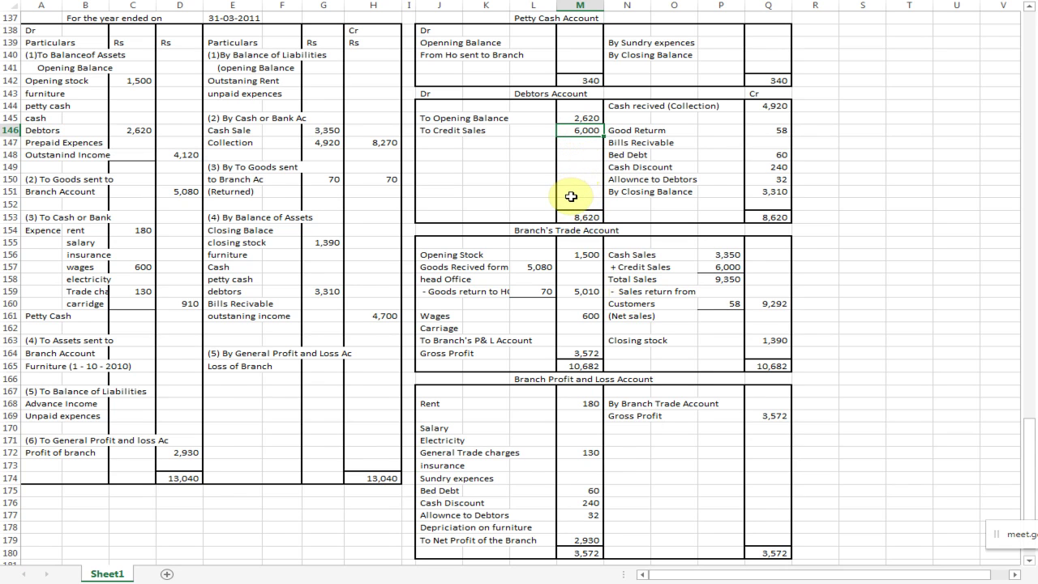
{"action": "left_click", "coordinate": [769, 106]}
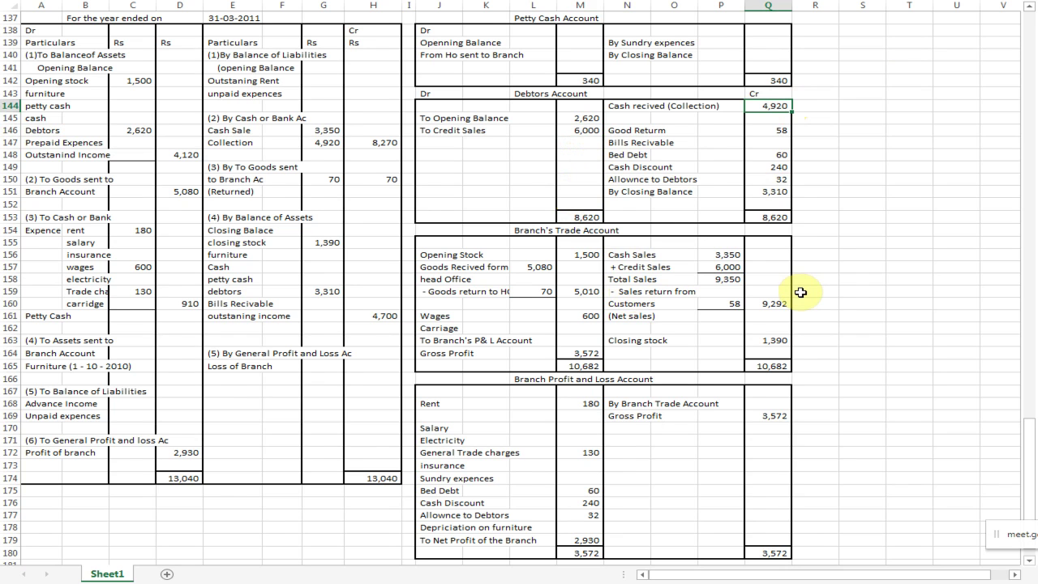
{"action": "left_click", "coordinate": [772, 130]}
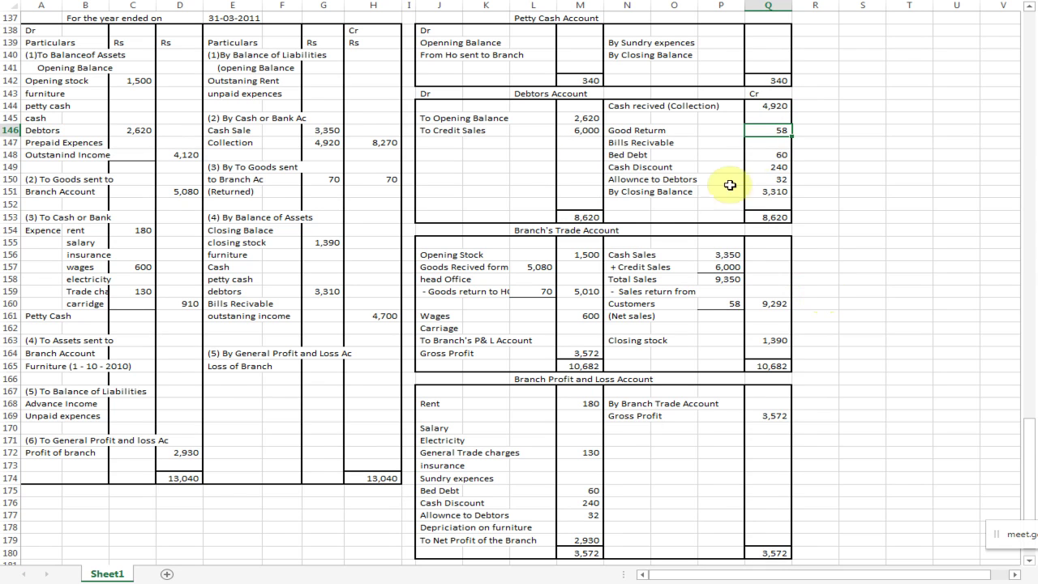
{"action": "left_click", "coordinate": [769, 155]}
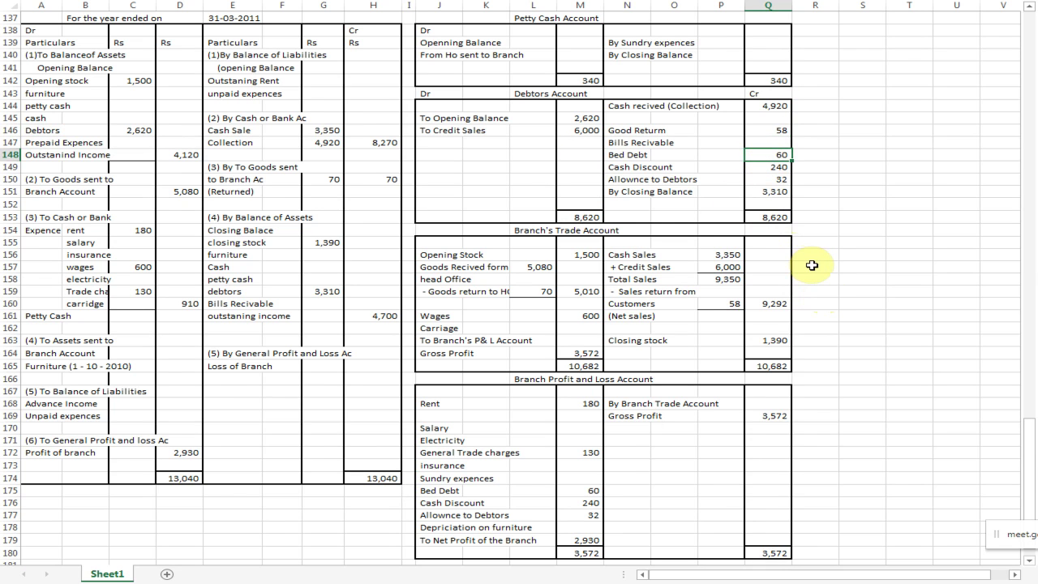
{"action": "left_click", "coordinate": [766, 167]}
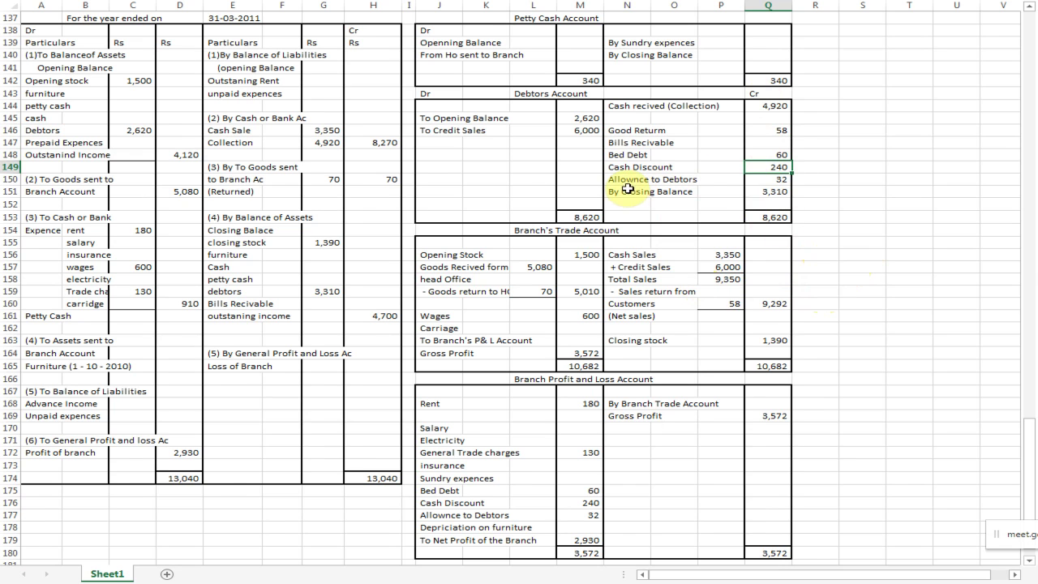
{"action": "left_click", "coordinate": [772, 179]}
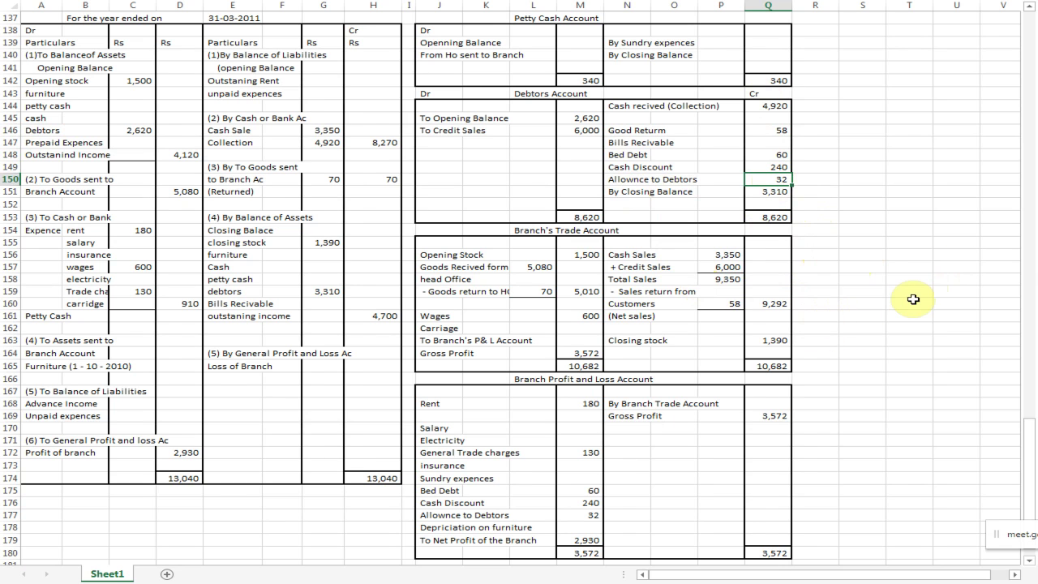
{"action": "left_click", "coordinate": [770, 193]}
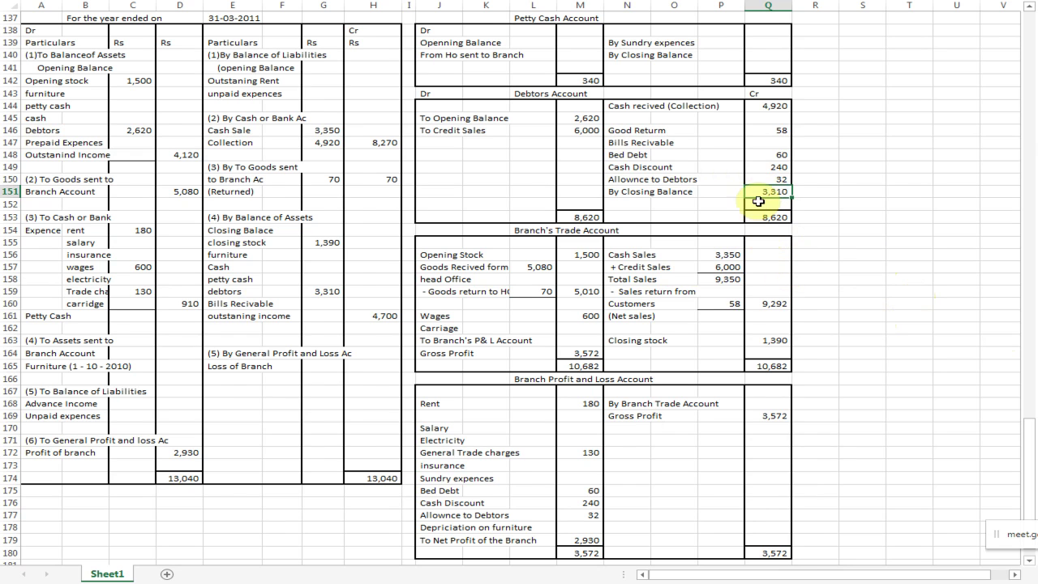
{"action": "left_click_drag", "start_coordinate": [771, 110], "coordinate": [776, 195]}
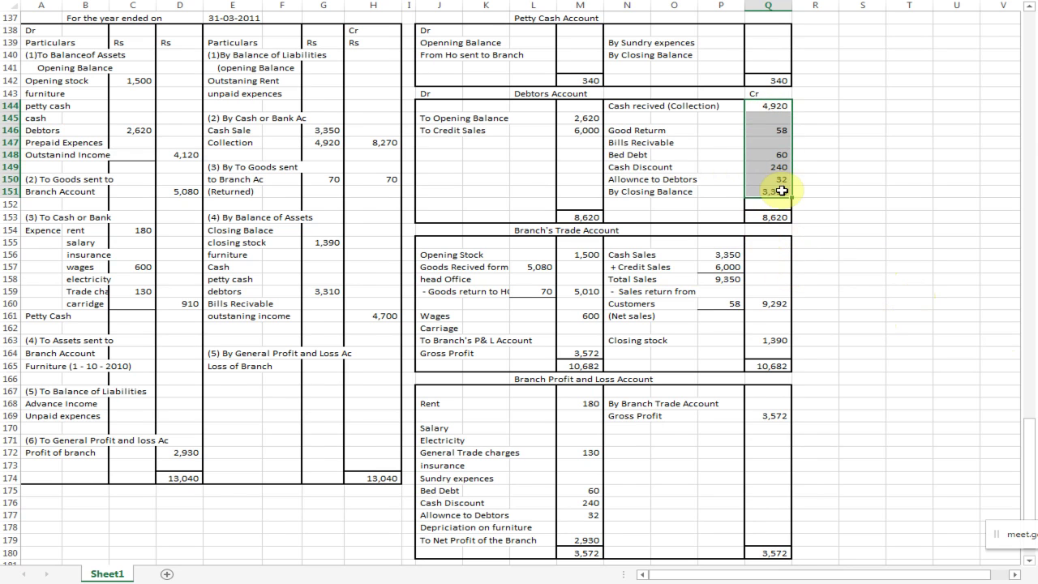
{"action": "left_click", "coordinate": [576, 118]}
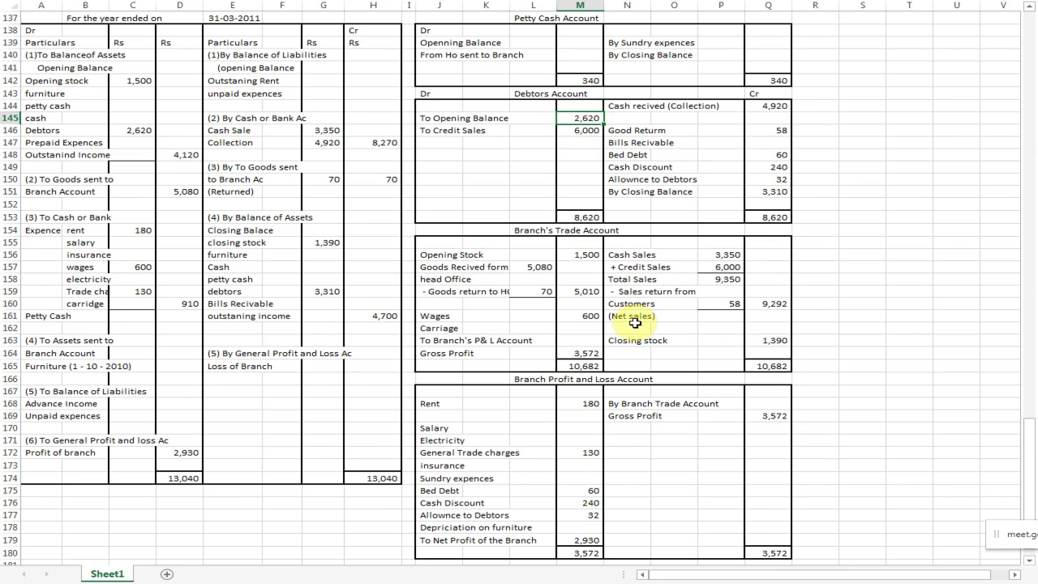
{"action": "left_click", "coordinate": [586, 129]}
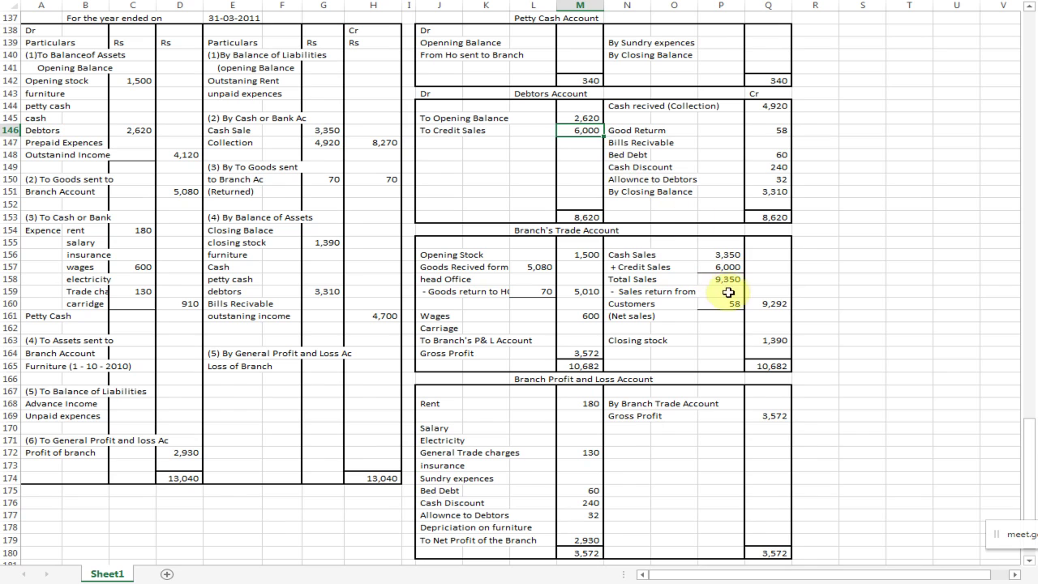
Check the cash, credit and total sales in the Branch's Trade Account, and the cash sale in the Branch Account.
{"action": "left_click", "coordinate": [732, 266]}
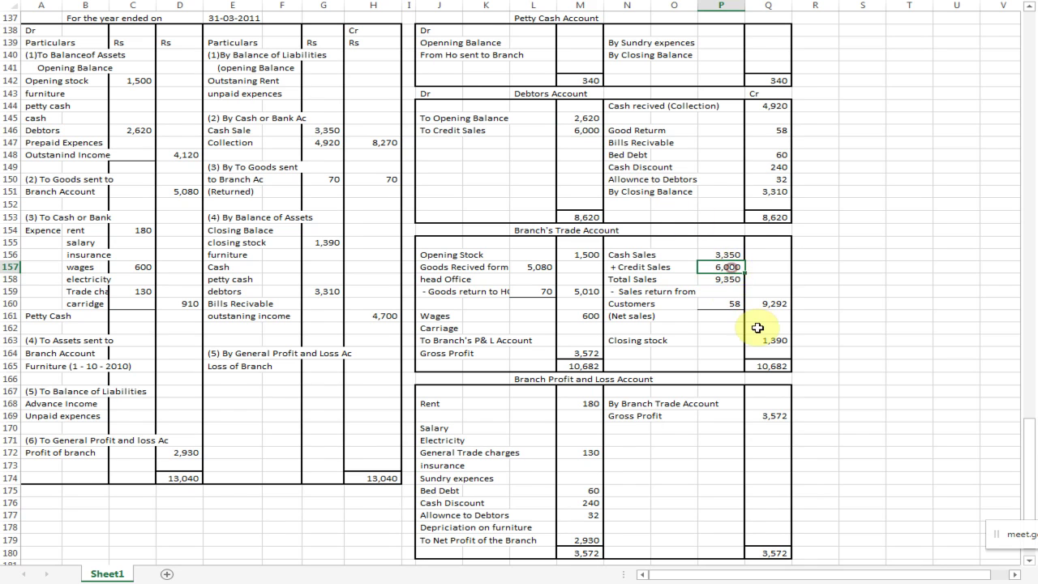
{"action": "left_click", "coordinate": [727, 248]}
{"action": "left_click", "coordinate": [733, 267]}
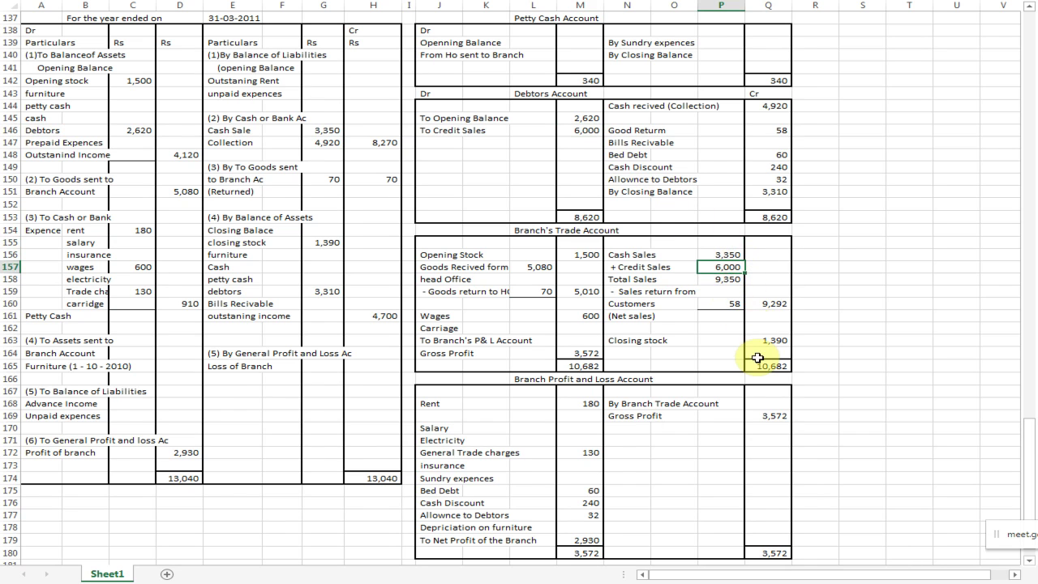
{"action": "left_click", "coordinate": [715, 279]}
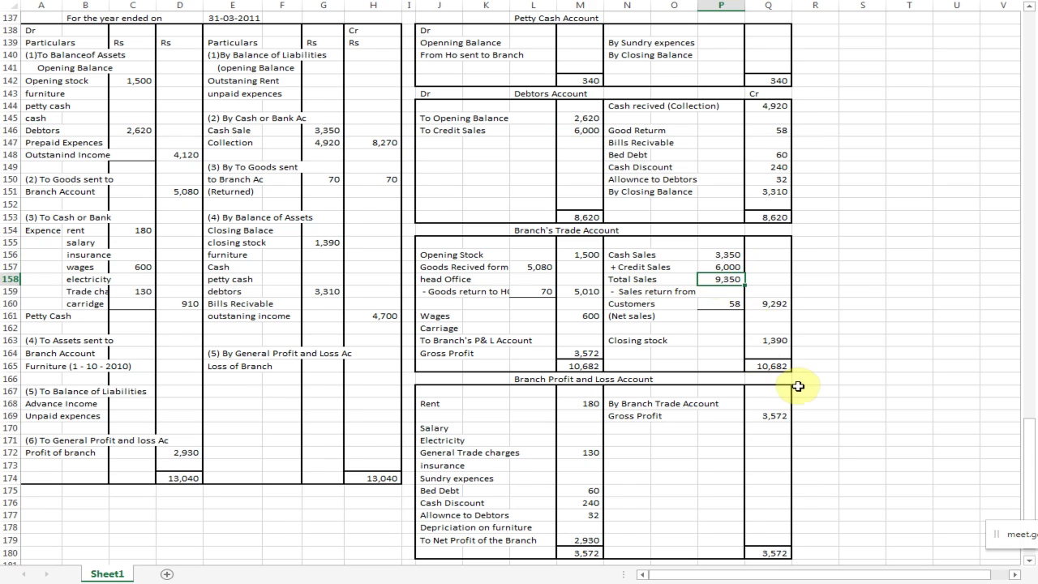
{"action": "left_click", "coordinate": [730, 267]}
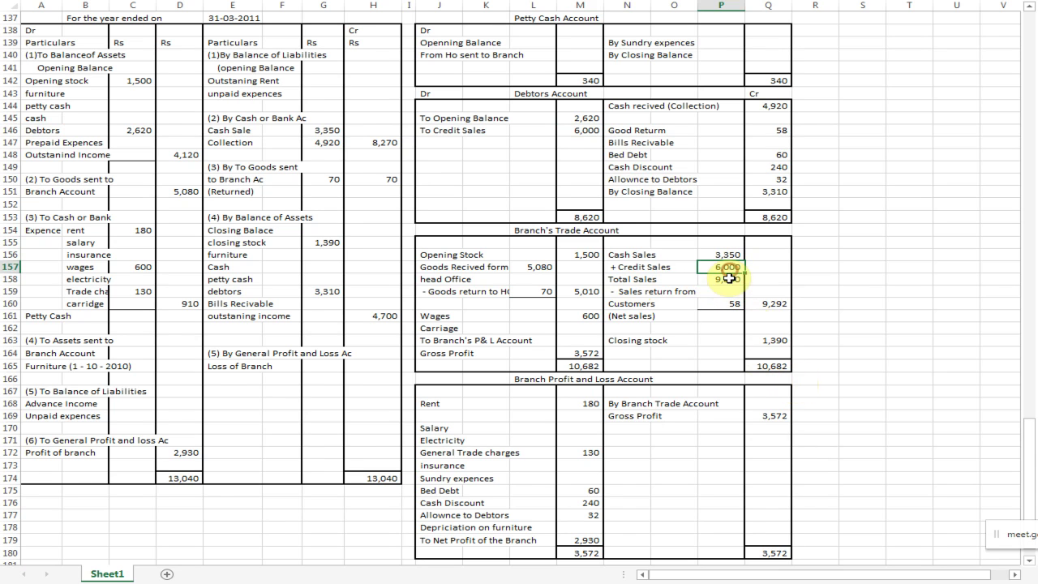
{"action": "left_click", "coordinate": [723, 254]}
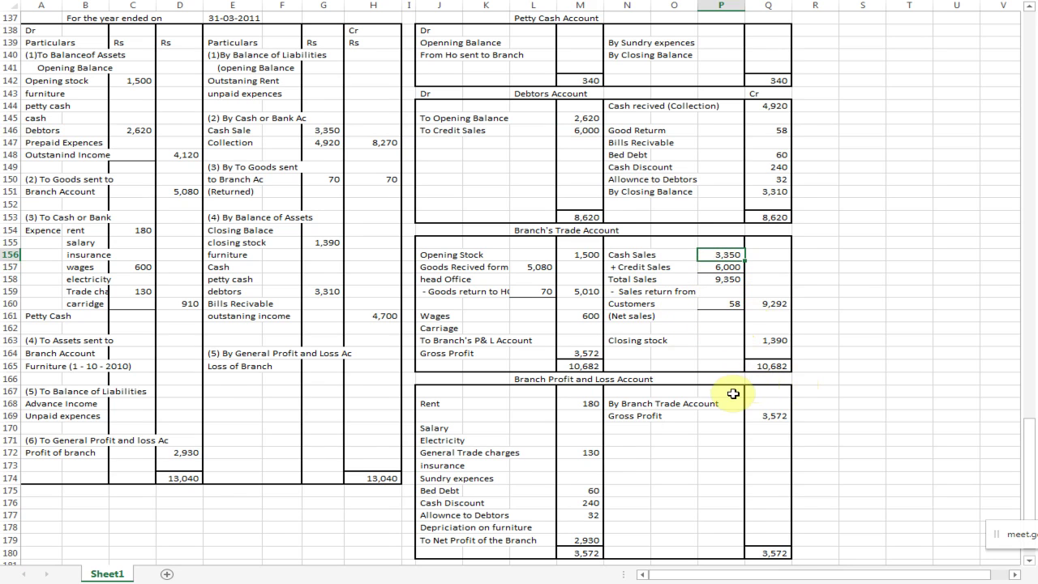
{"action": "left_click", "coordinate": [314, 130]}
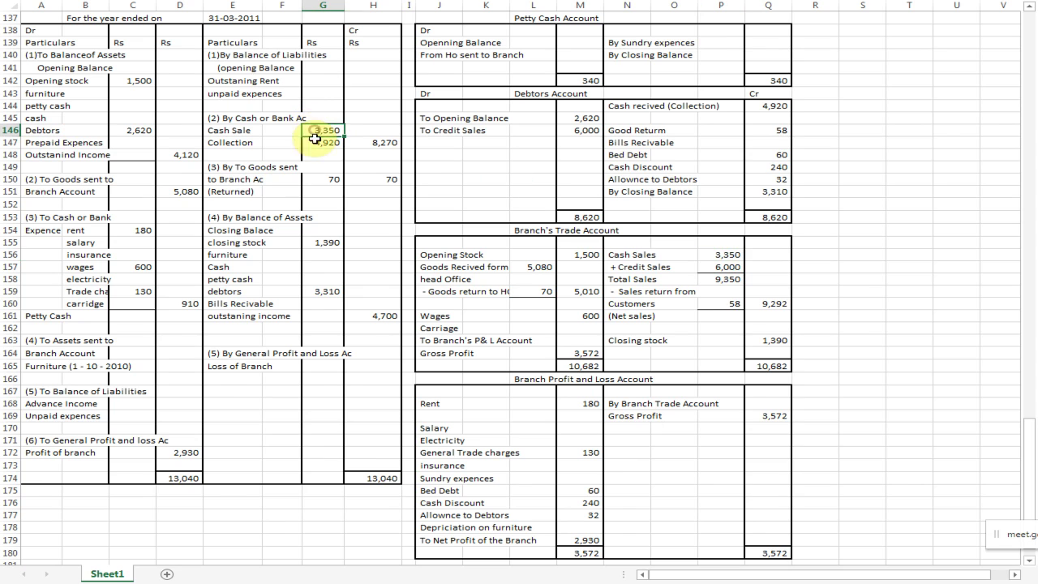